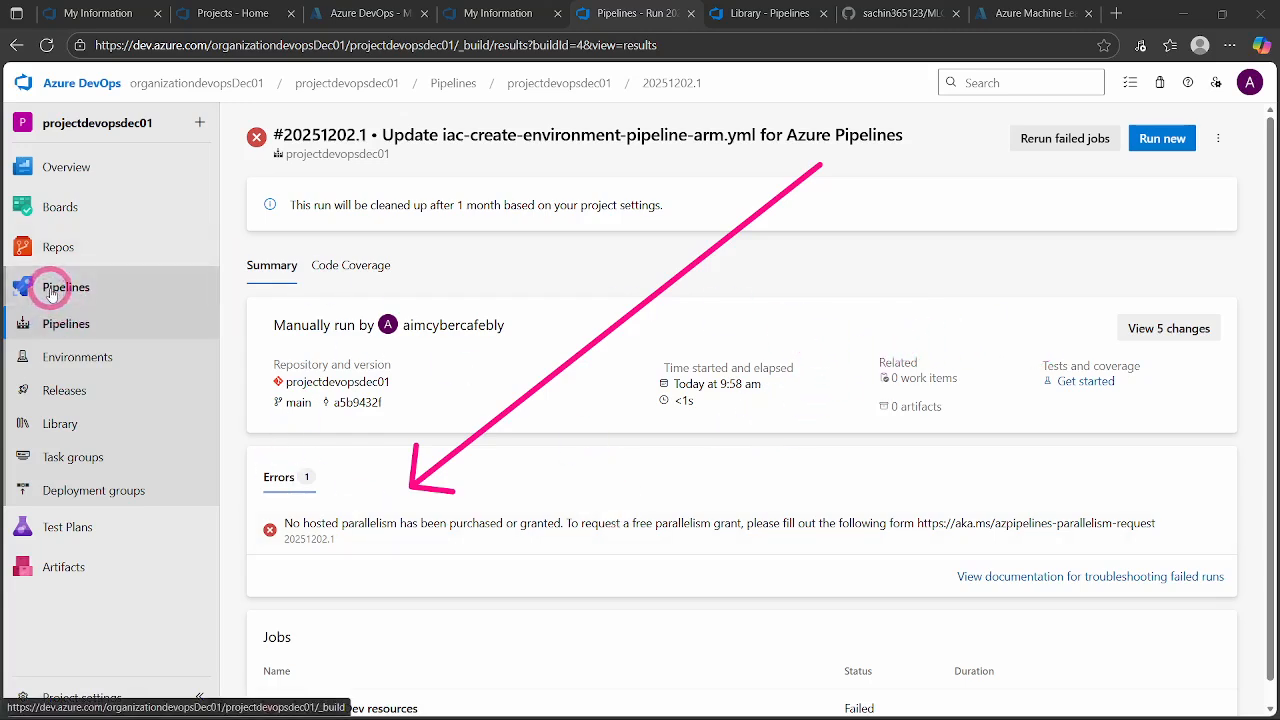
# - Open the agent pools page in the settings of project projectdevopsdec01
pyautogui.scroll(-1, 377, 637)
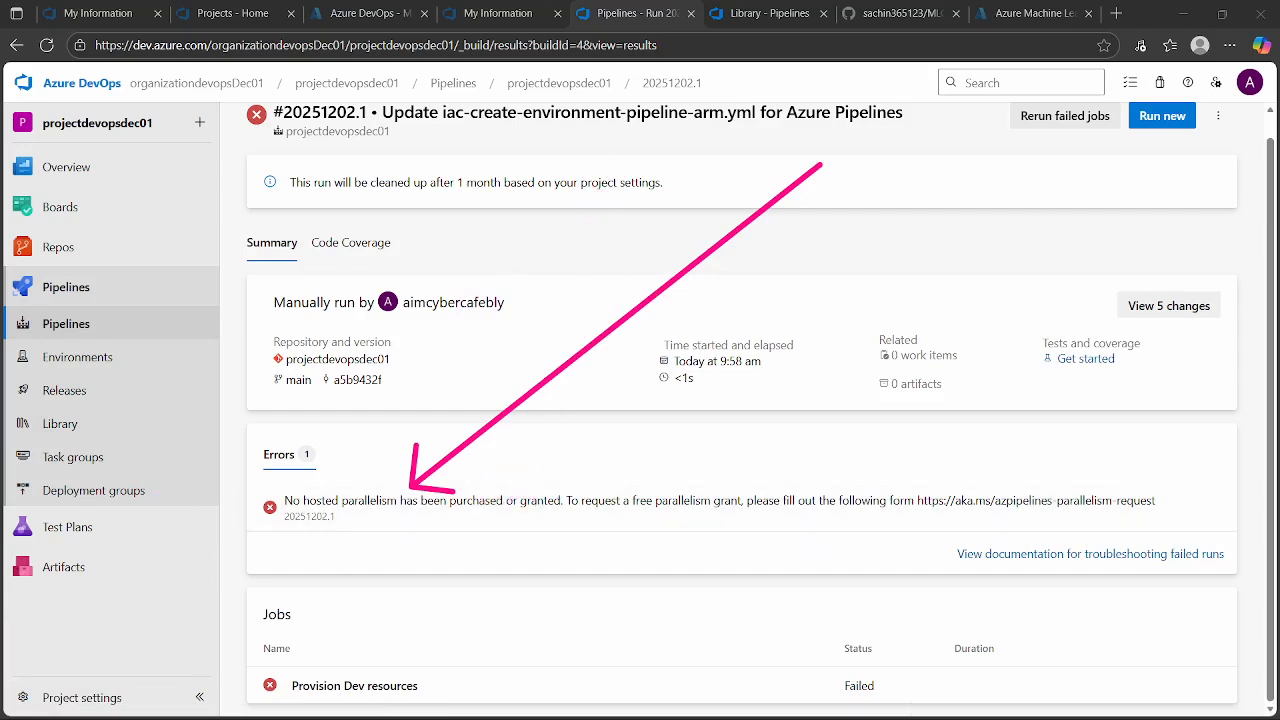
pyautogui.click(70, 692)
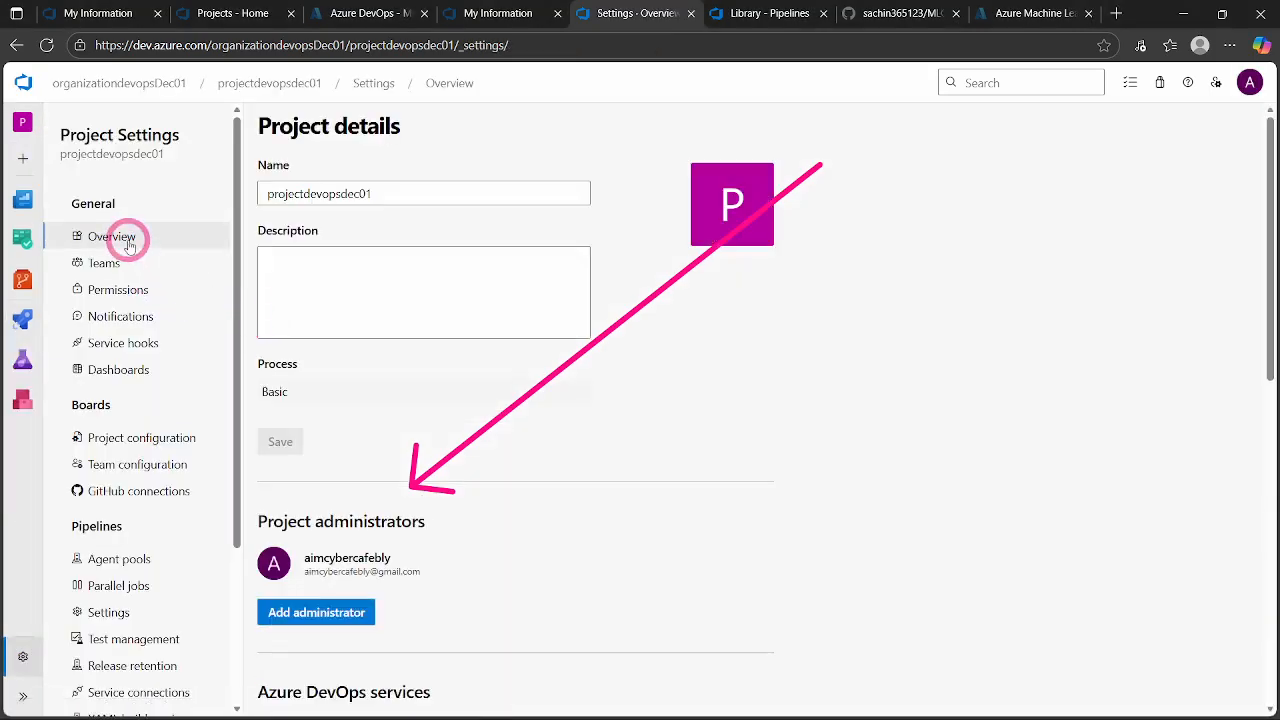
pyautogui.scroll(-1, 130, 347)
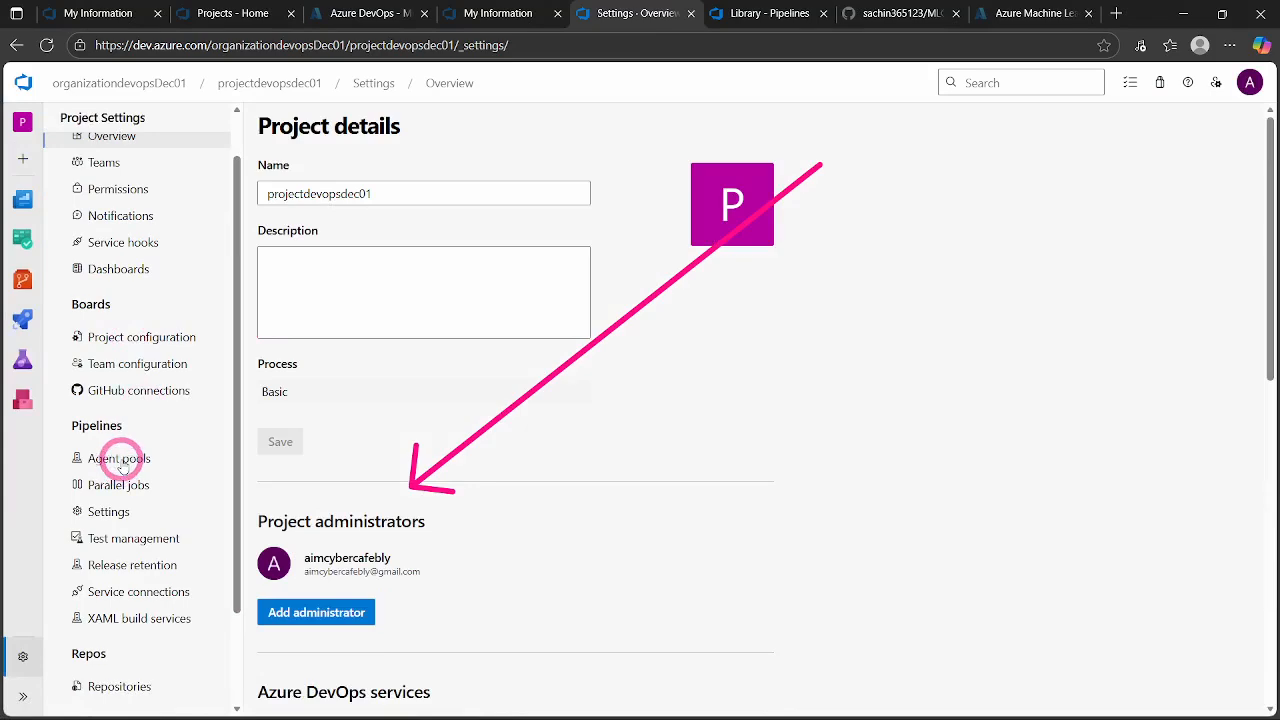
pyautogui.click(122, 461)
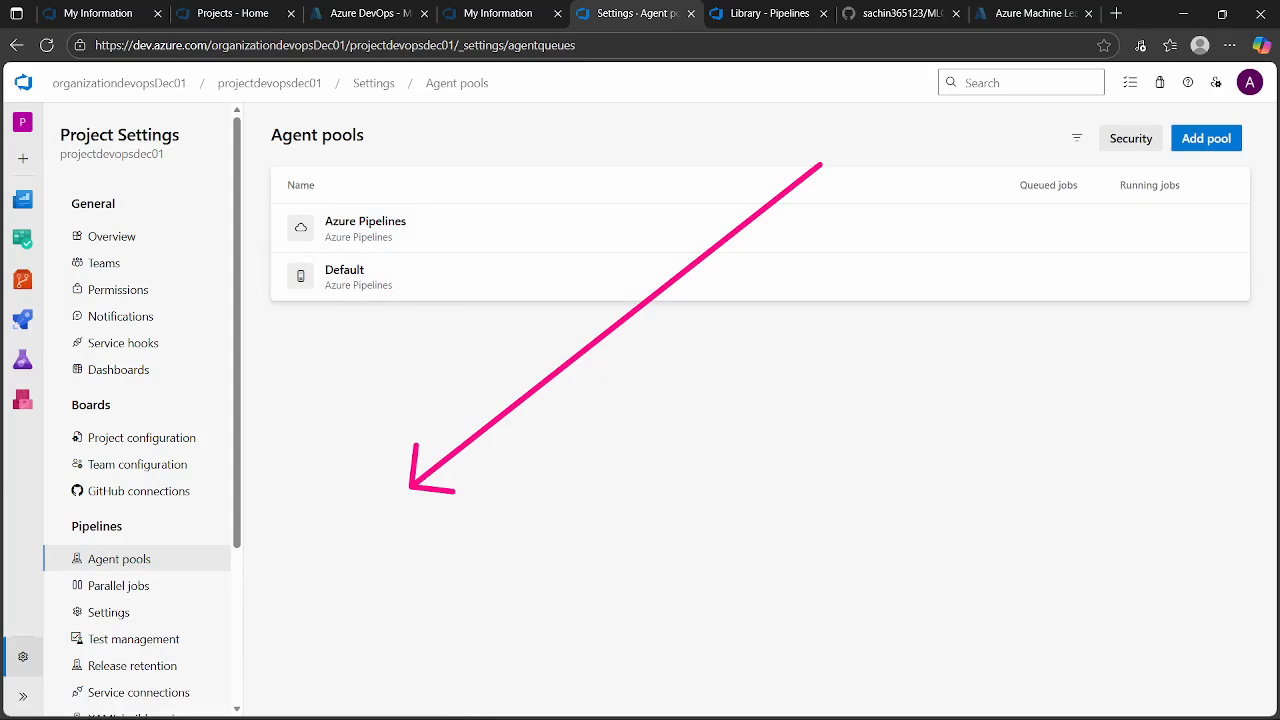
# - Inspect the agents of the Azure Pipelines pool and return to the list of agent pools
pyautogui.click(402, 230)
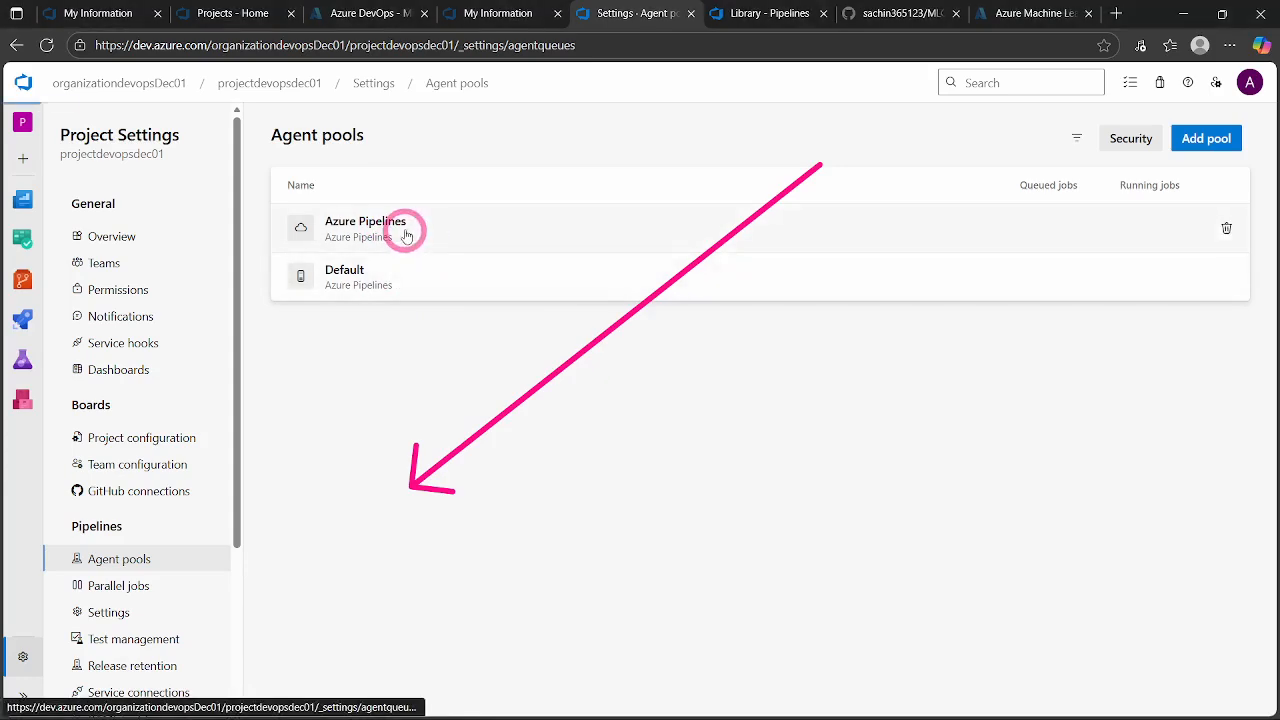
pyautogui.click(316, 171)
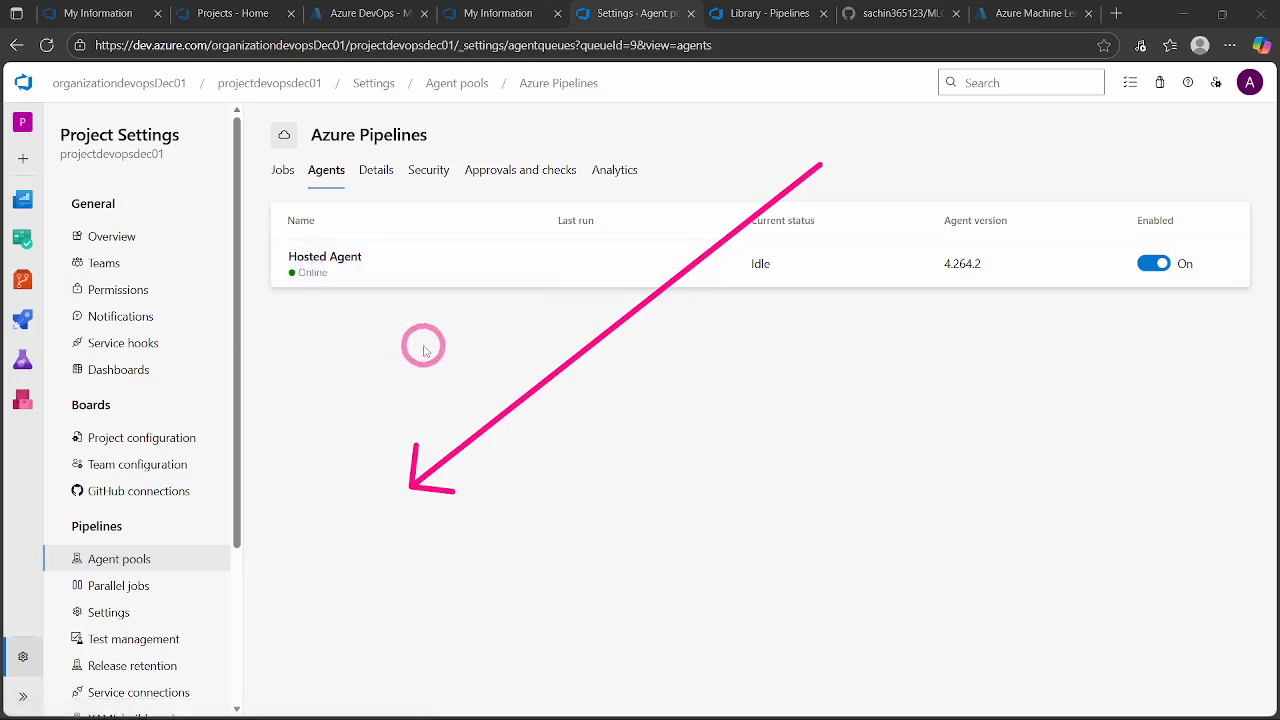
pyautogui.click(846, 390)
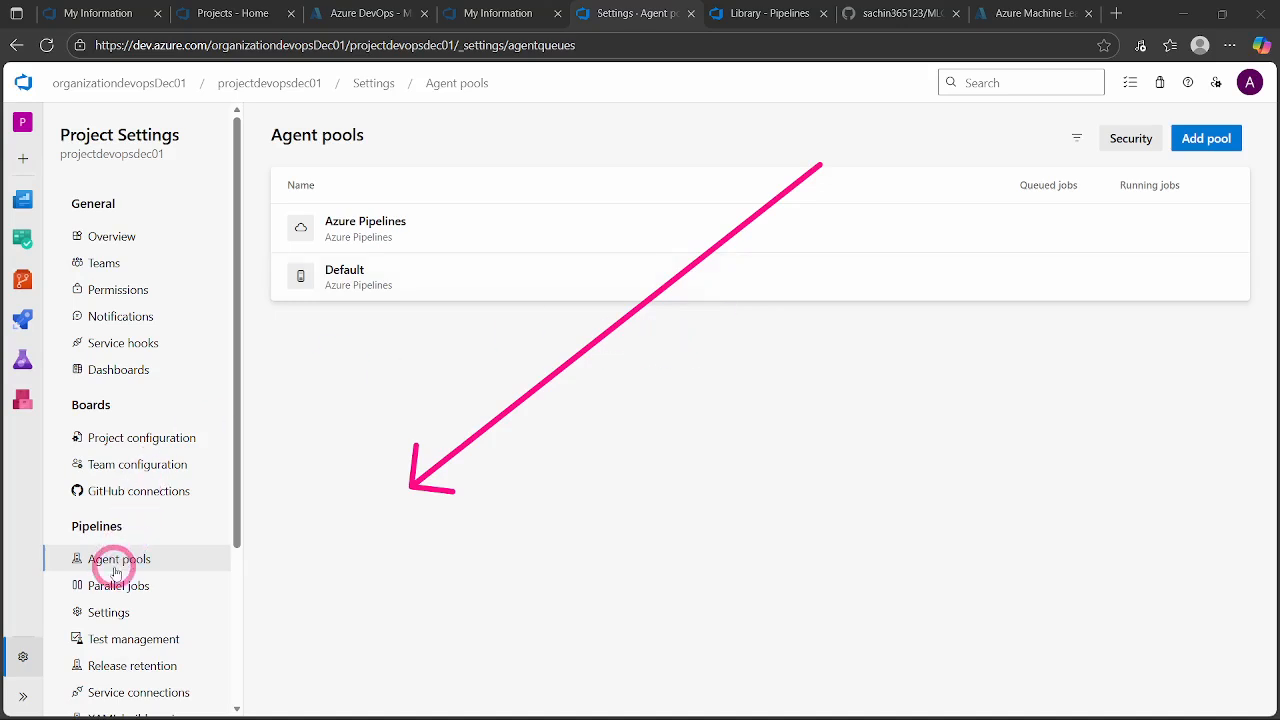
# - Create a new self-hosted agent pool named agent_pool_devops_dec02, described as "This is available for every resource.", with access permission granted to all pipelines
pyautogui.click(1206, 138)
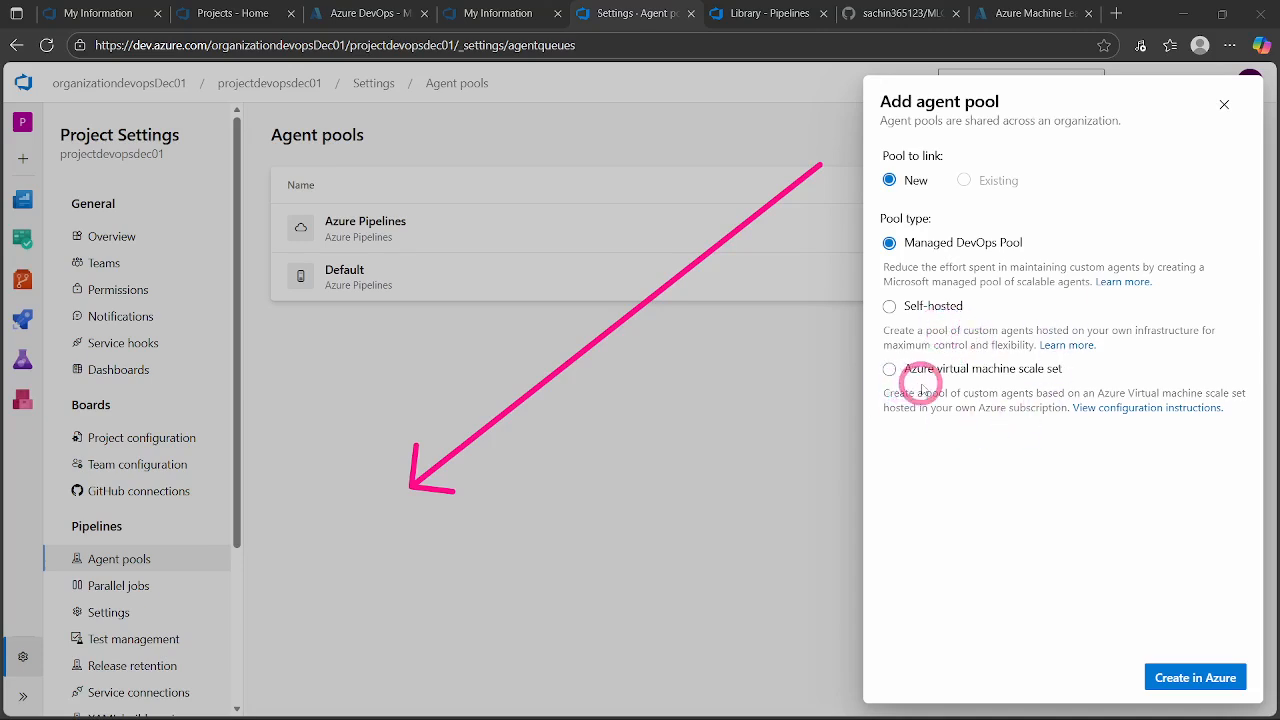
pyautogui.click(890, 307)
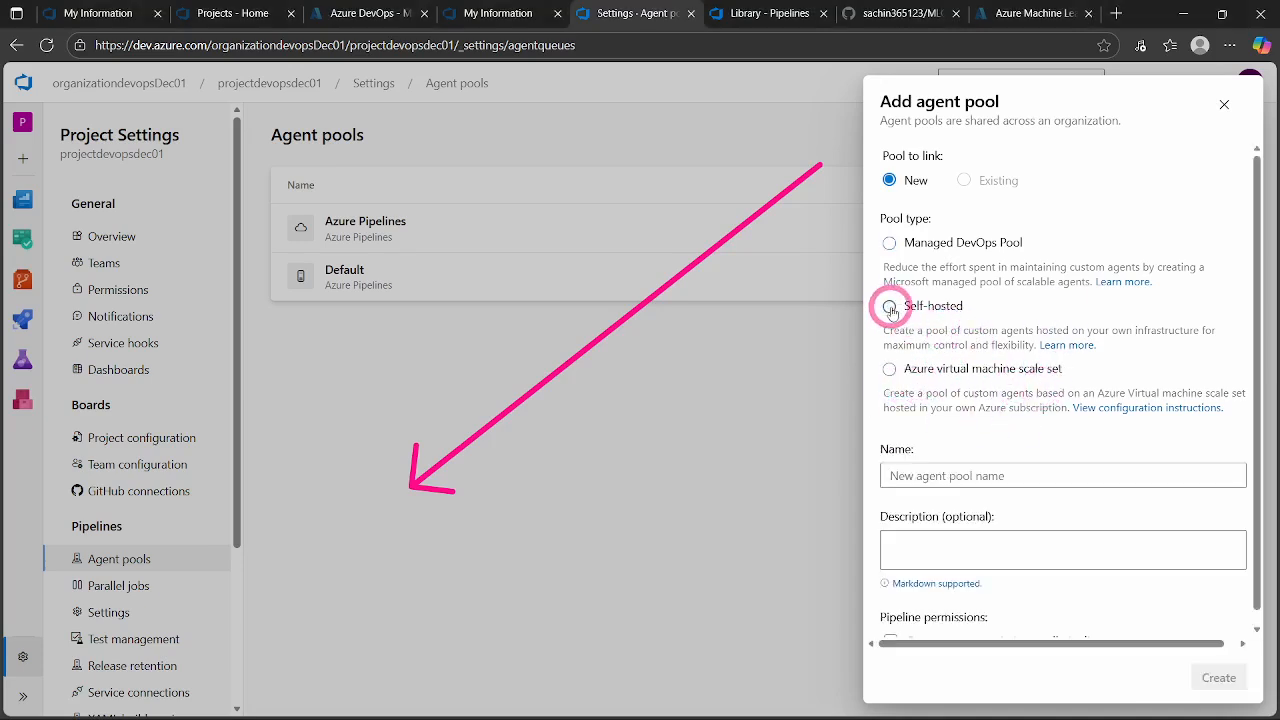
pyautogui.scroll(-1, 1030, 370)
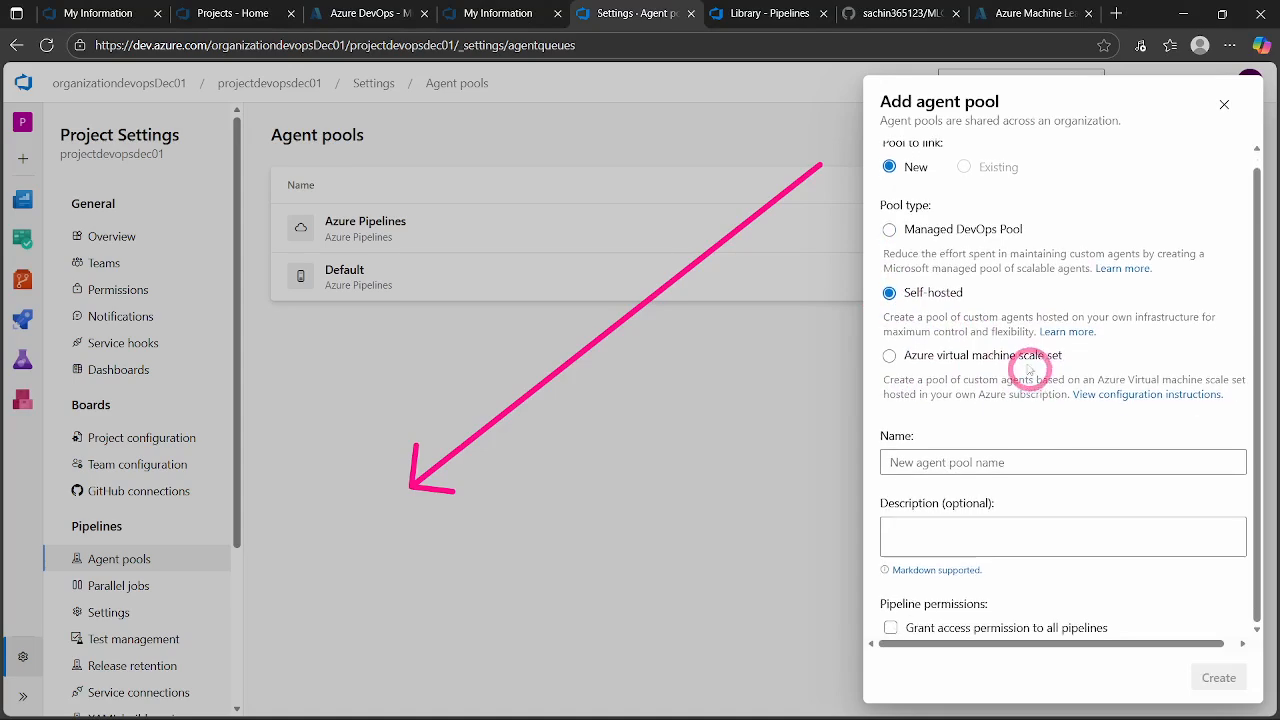
pyautogui.click(931, 460)
pyautogui.write('devops_dec02')
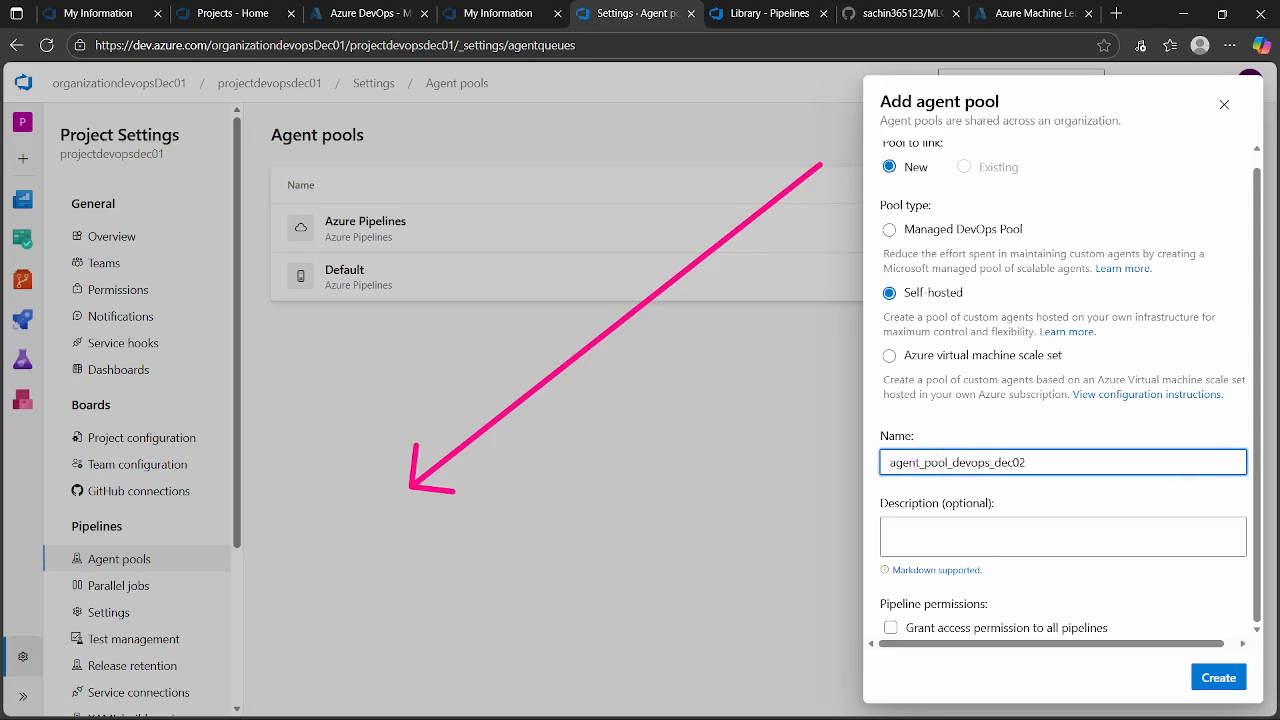
pyautogui.click(886, 534)
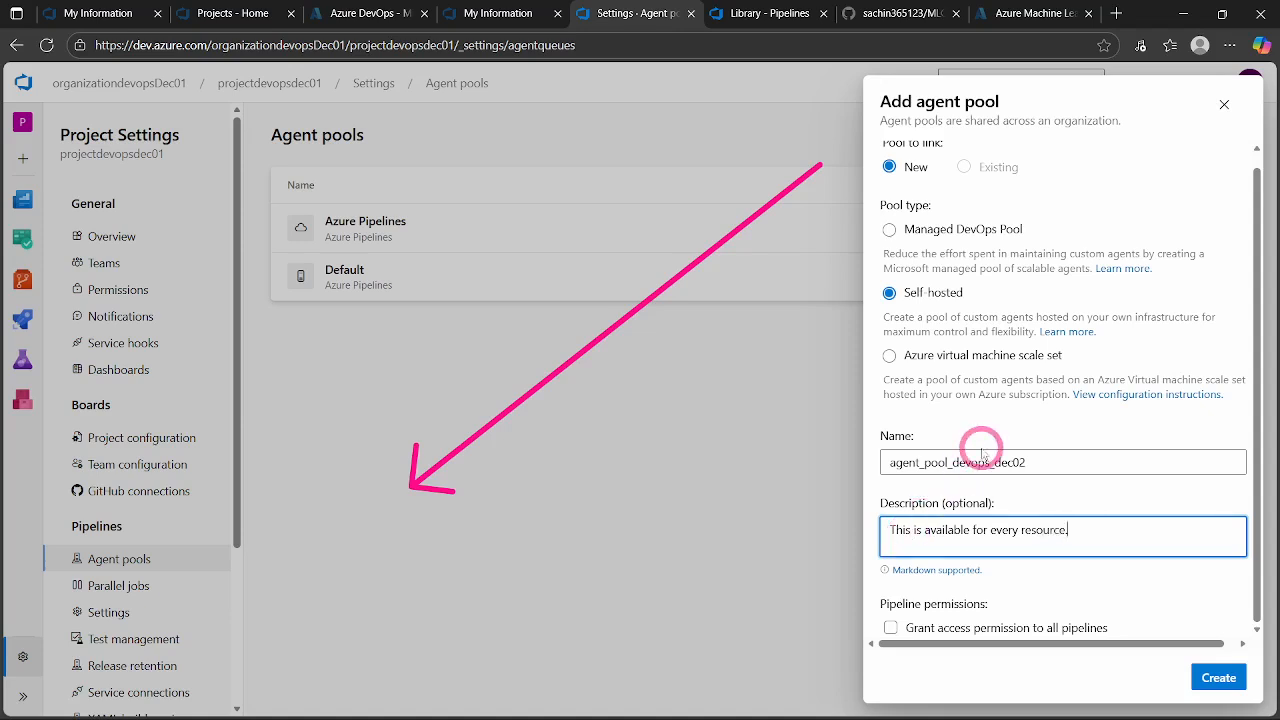
pyautogui.click(890, 629)
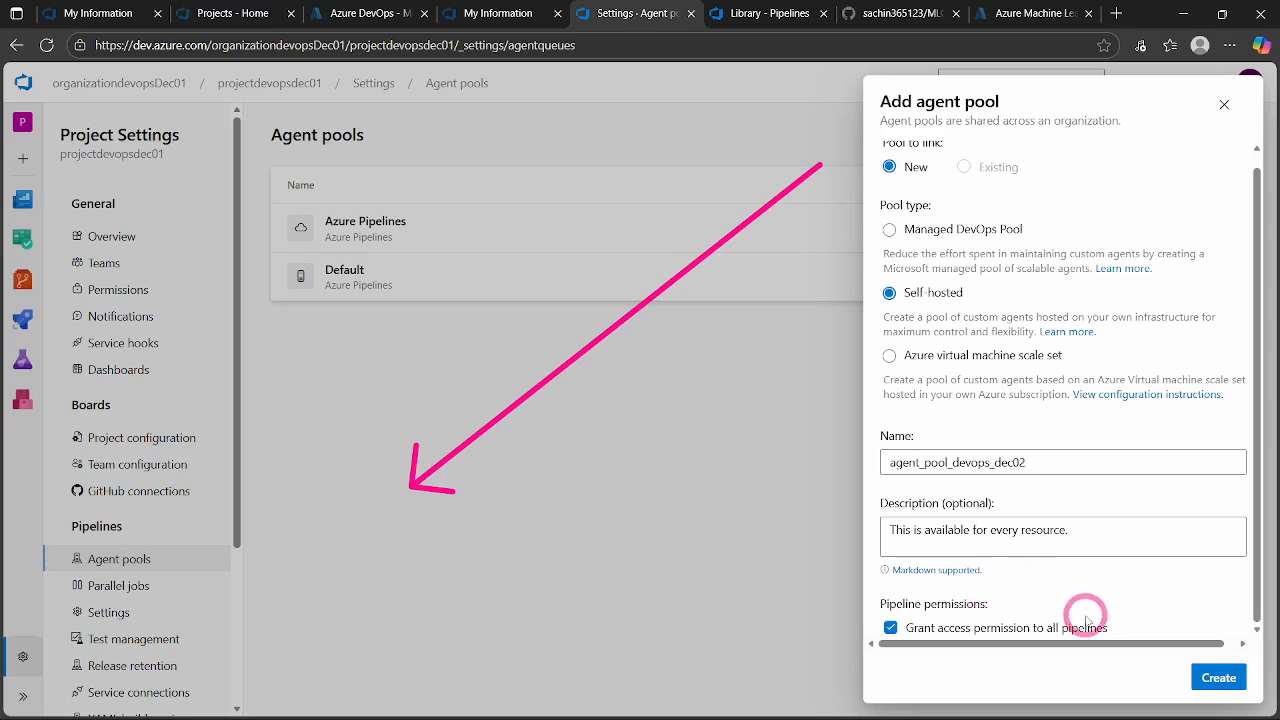
pyautogui.click(1217, 680)
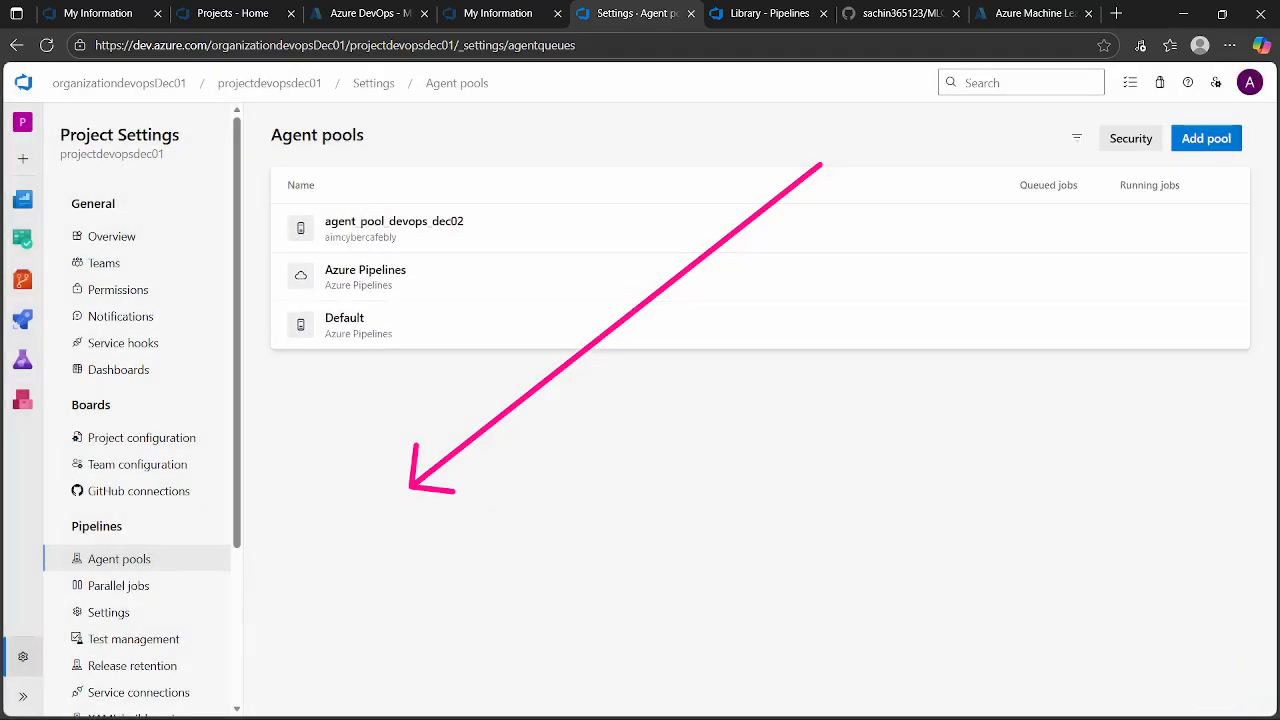
# - Start adding a new agent to the agent_pool_devops_dec02 pool and download the Windows x64 agent package
pyautogui.click(389, 232)
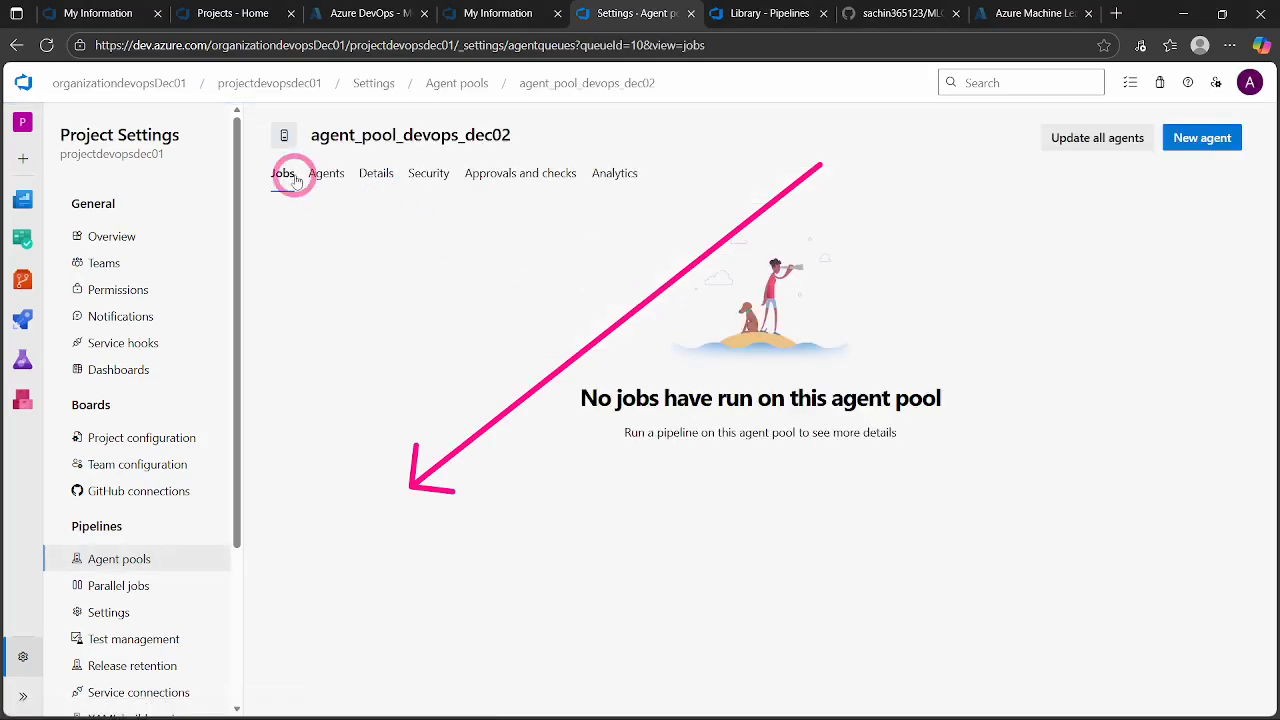
pyautogui.click(325, 175)
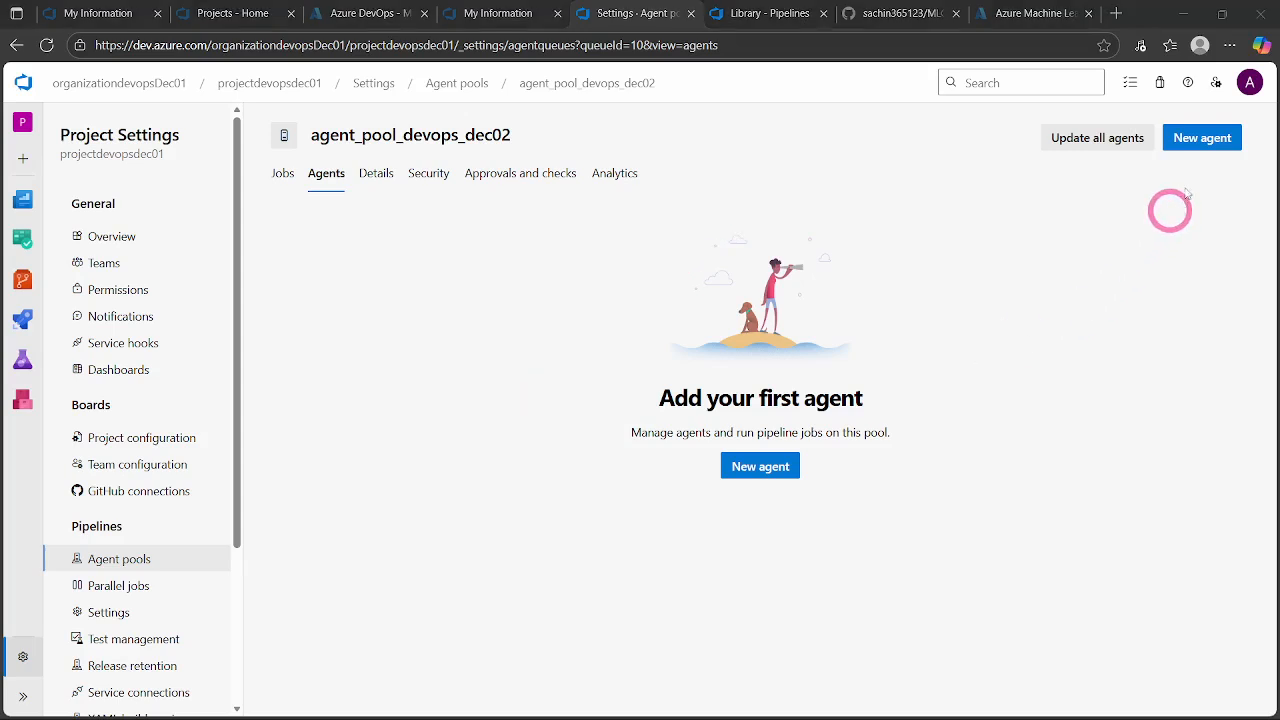
pyautogui.moveTo(1186, 186)
pyautogui.mouseDown()
pyautogui.moveTo(892, 396)
pyautogui.moveTo(815, 428)
pyautogui.mouseUp()
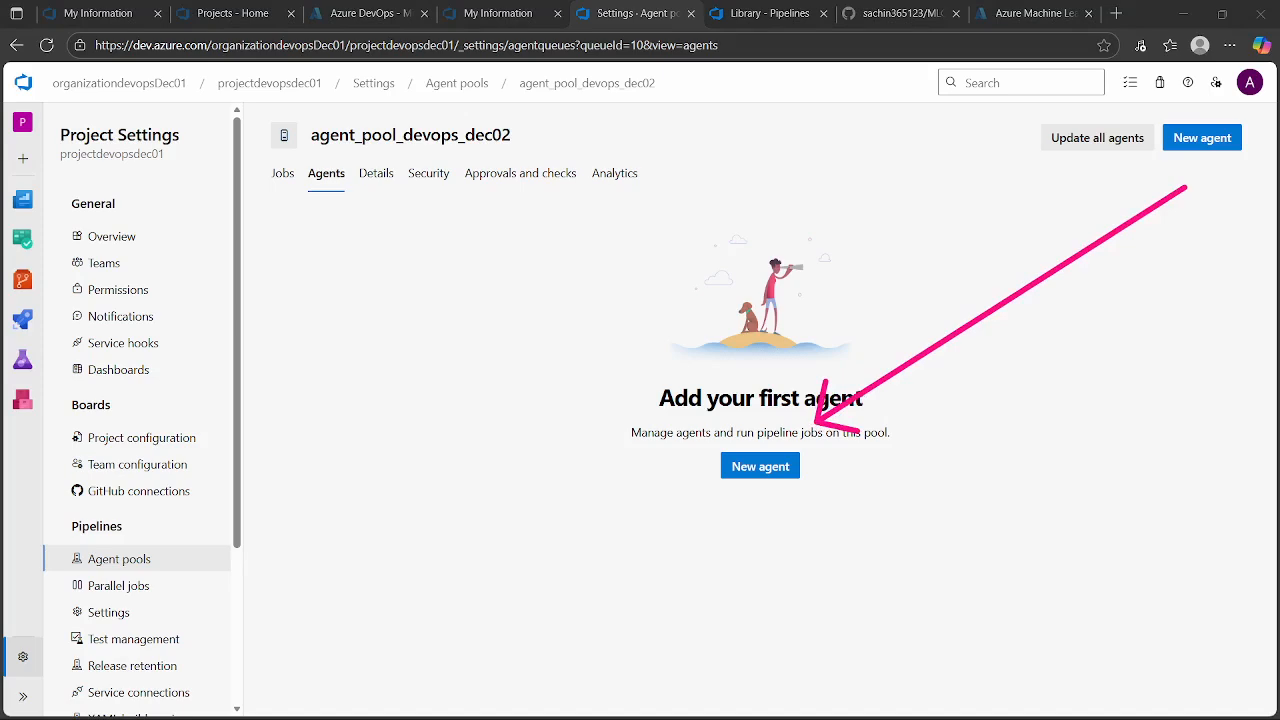
pyautogui.click(752, 466)
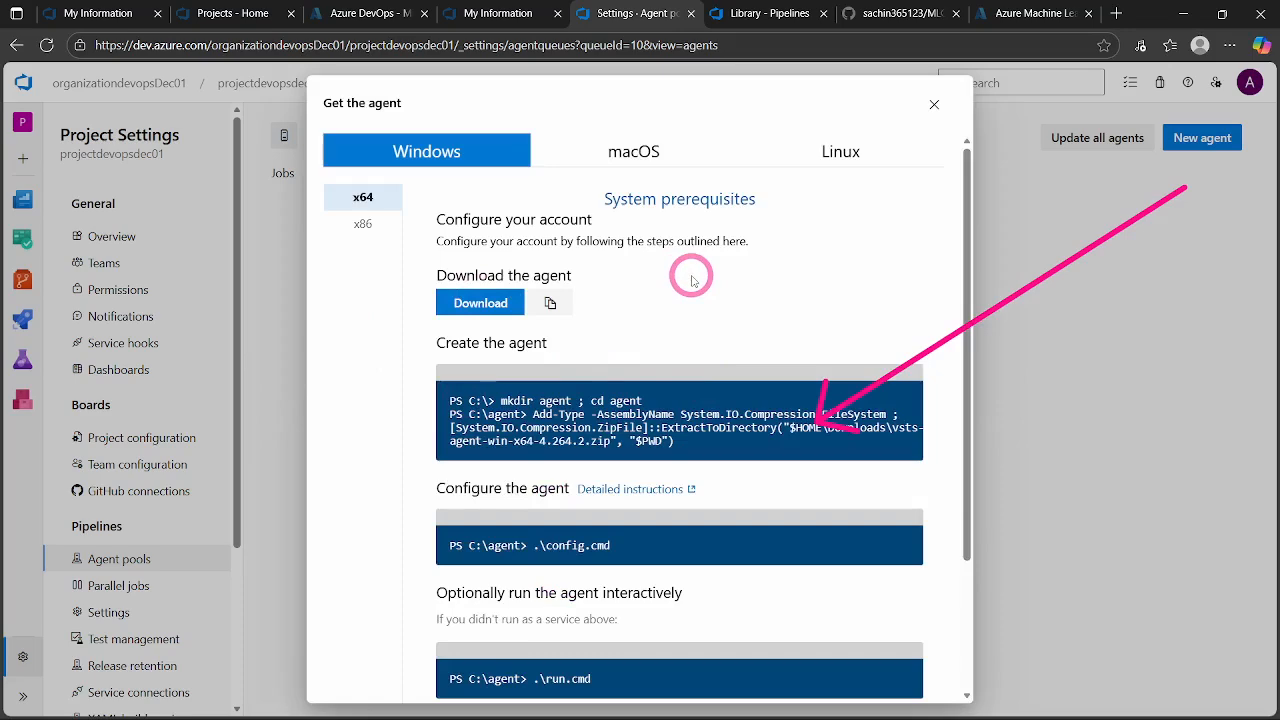
pyautogui.click(480, 304)
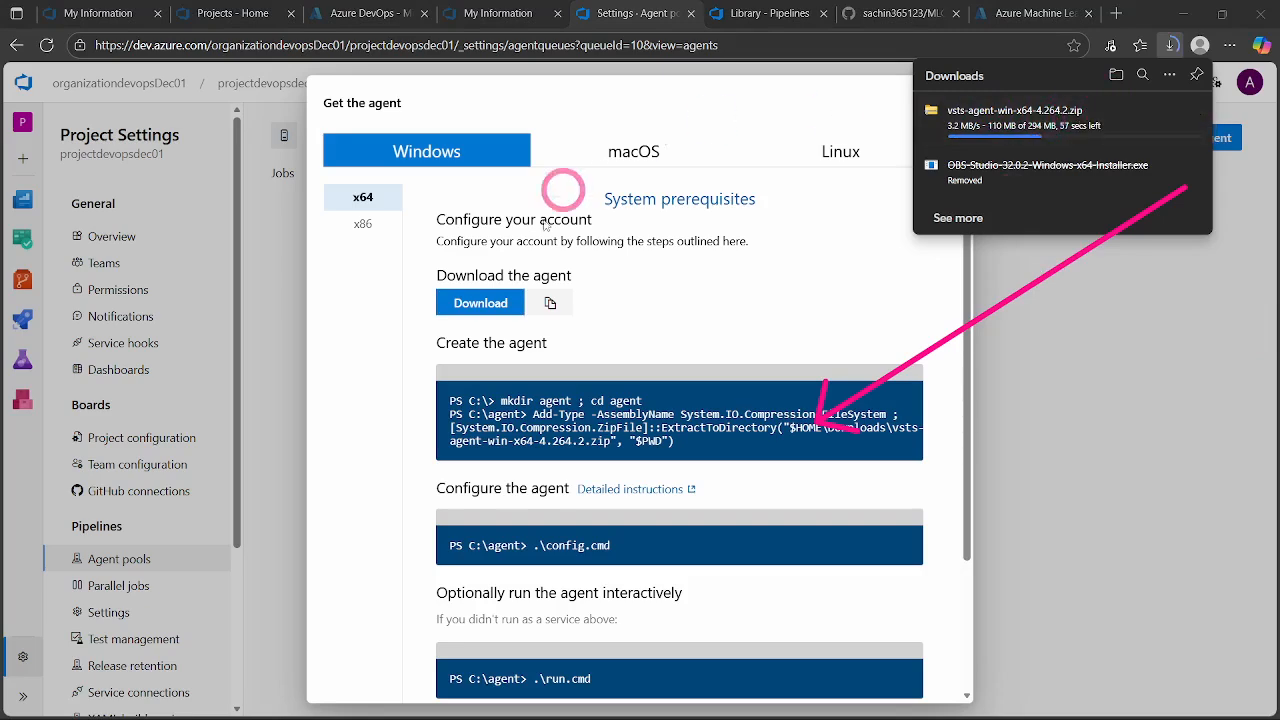
# - Examine the Windows agent's create, configure and run commands, highlight the creation commands, and check the package's download progress
pyautogui.scroll(-3, 578, 397)
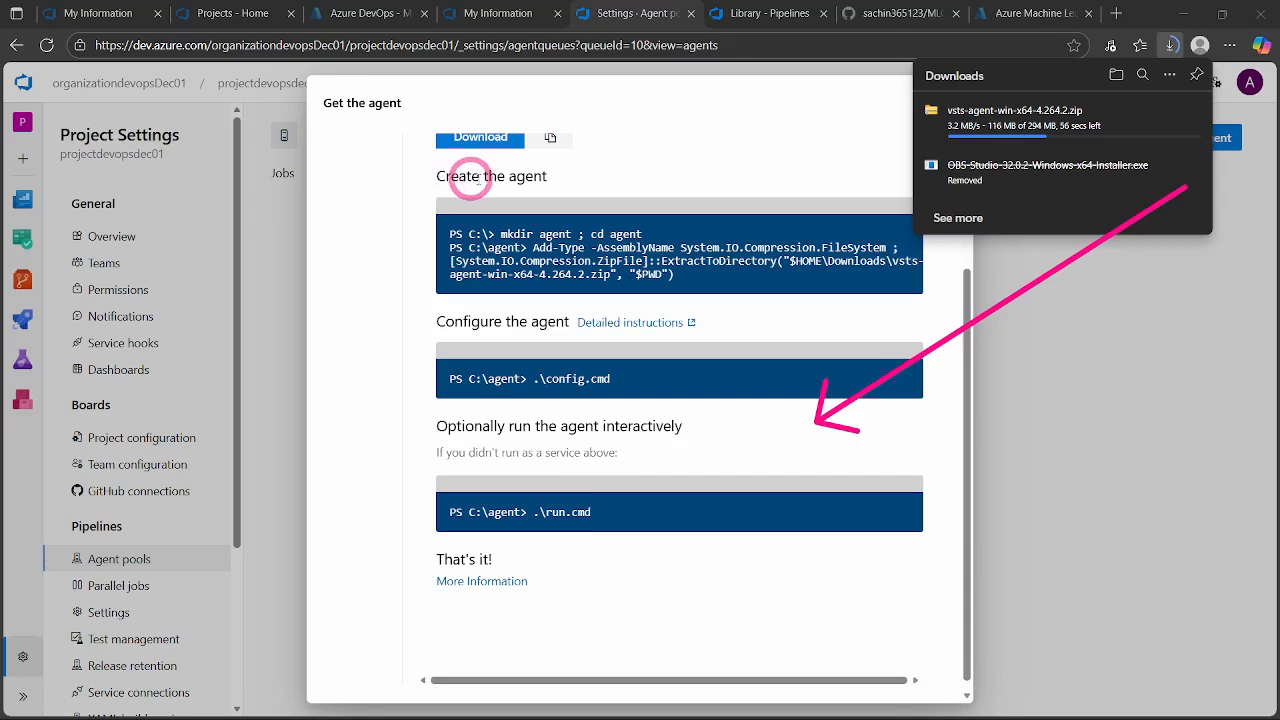
pyautogui.click(683, 276)
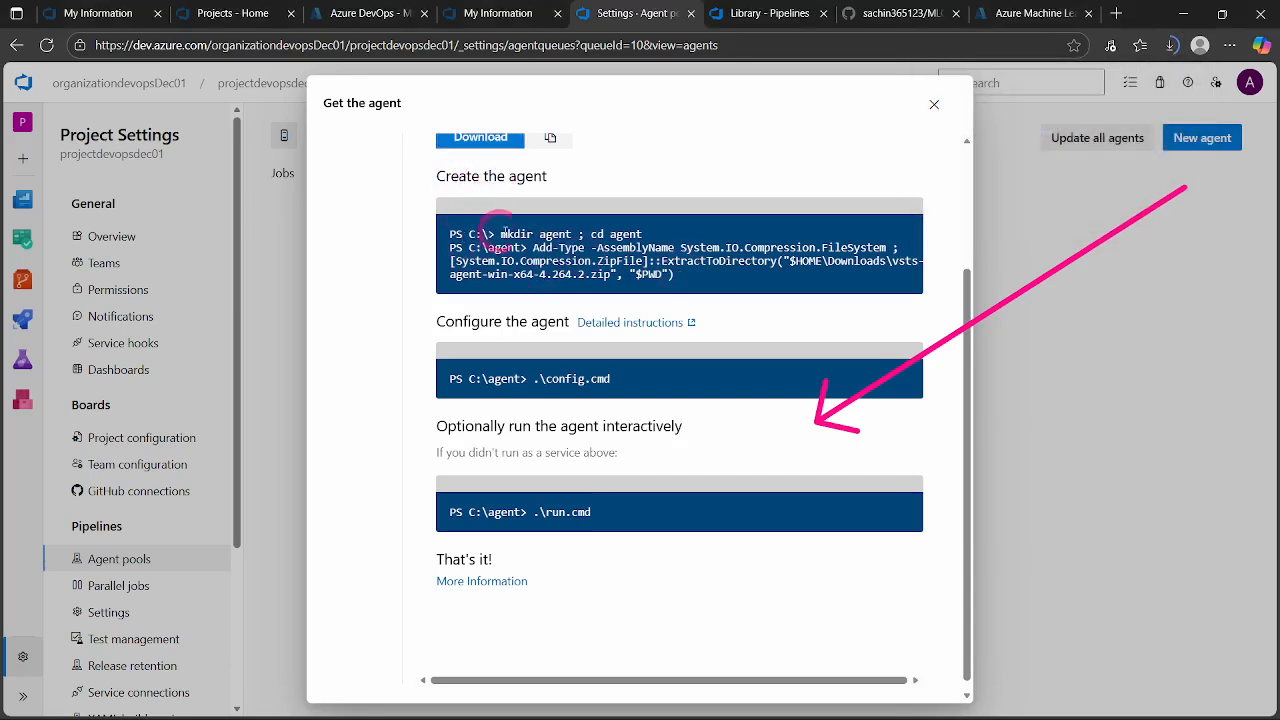
pyautogui.click(597, 263)
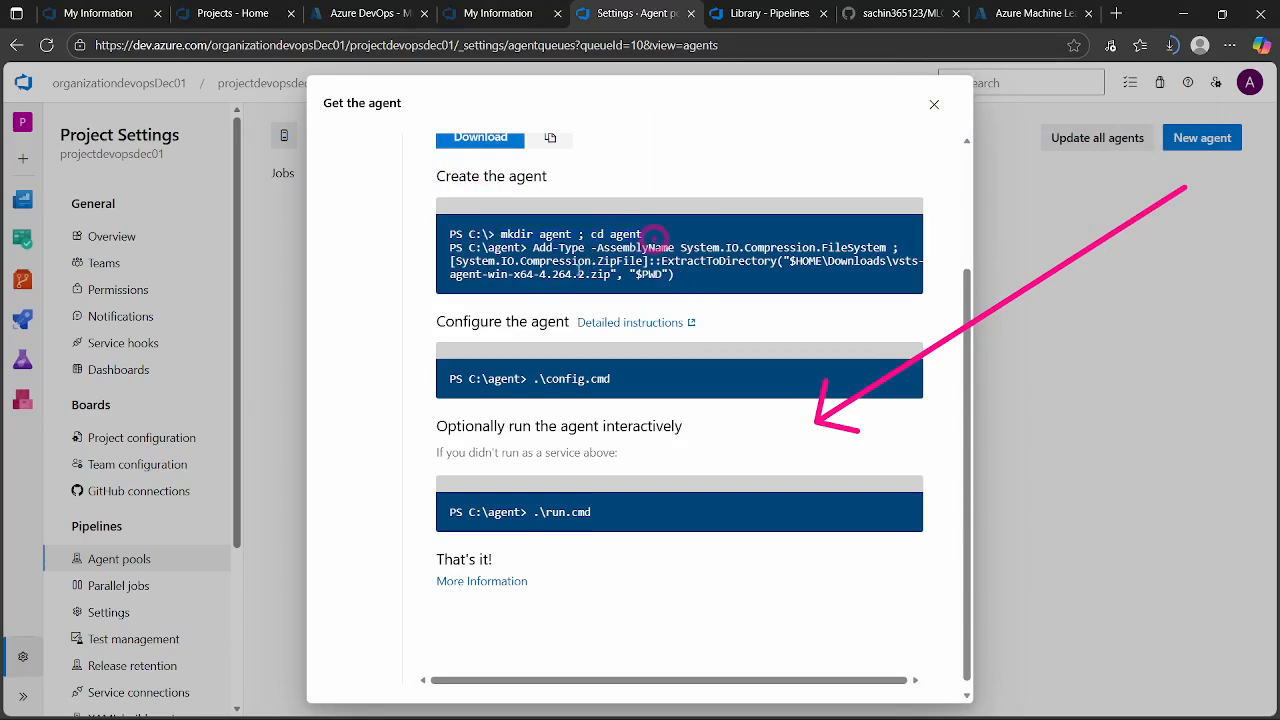
pyautogui.click(698, 290)
pyautogui.scroll(-1, 698, 290)
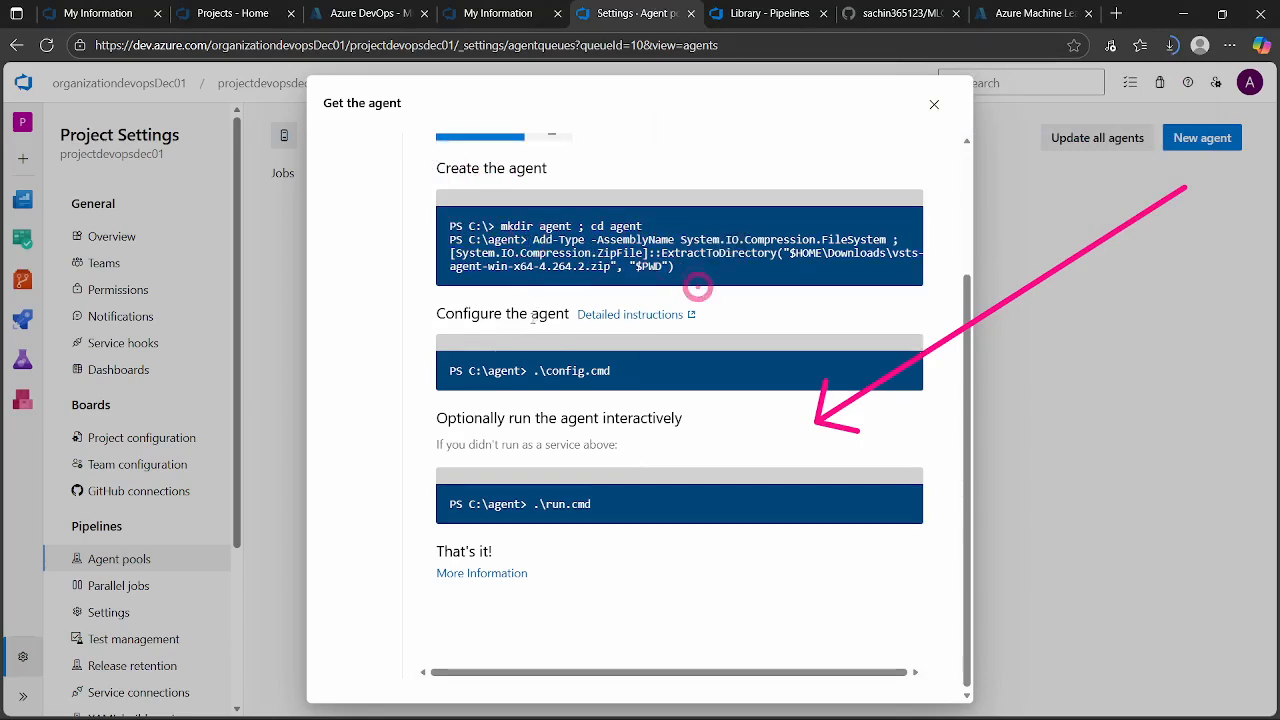
pyautogui.scroll(3, 545, 449)
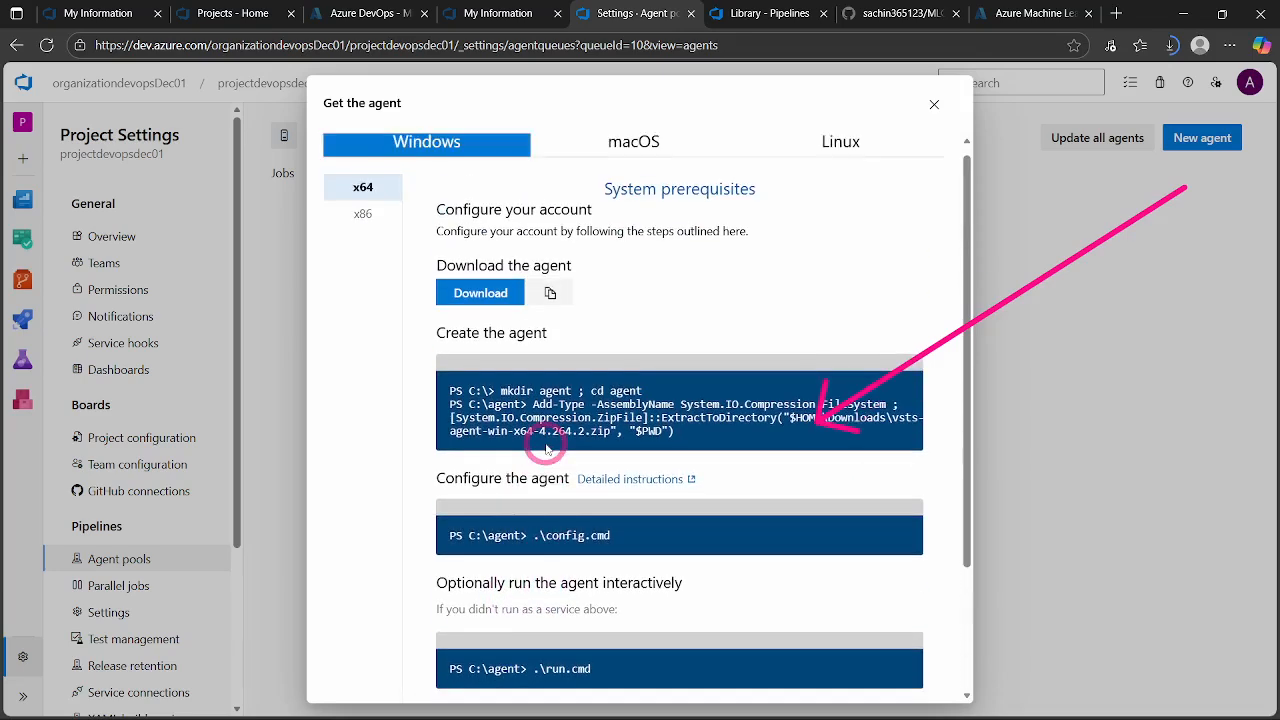
pyautogui.click(1170, 45)
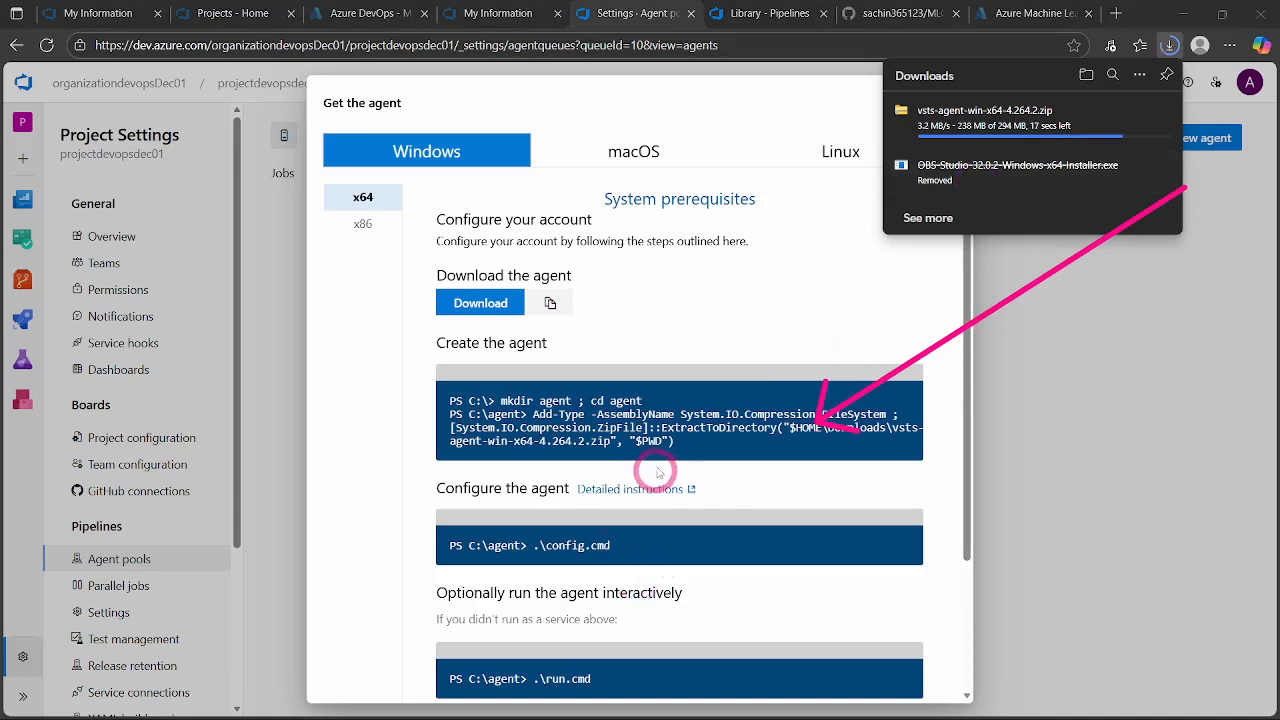
pyautogui.click(660, 430)
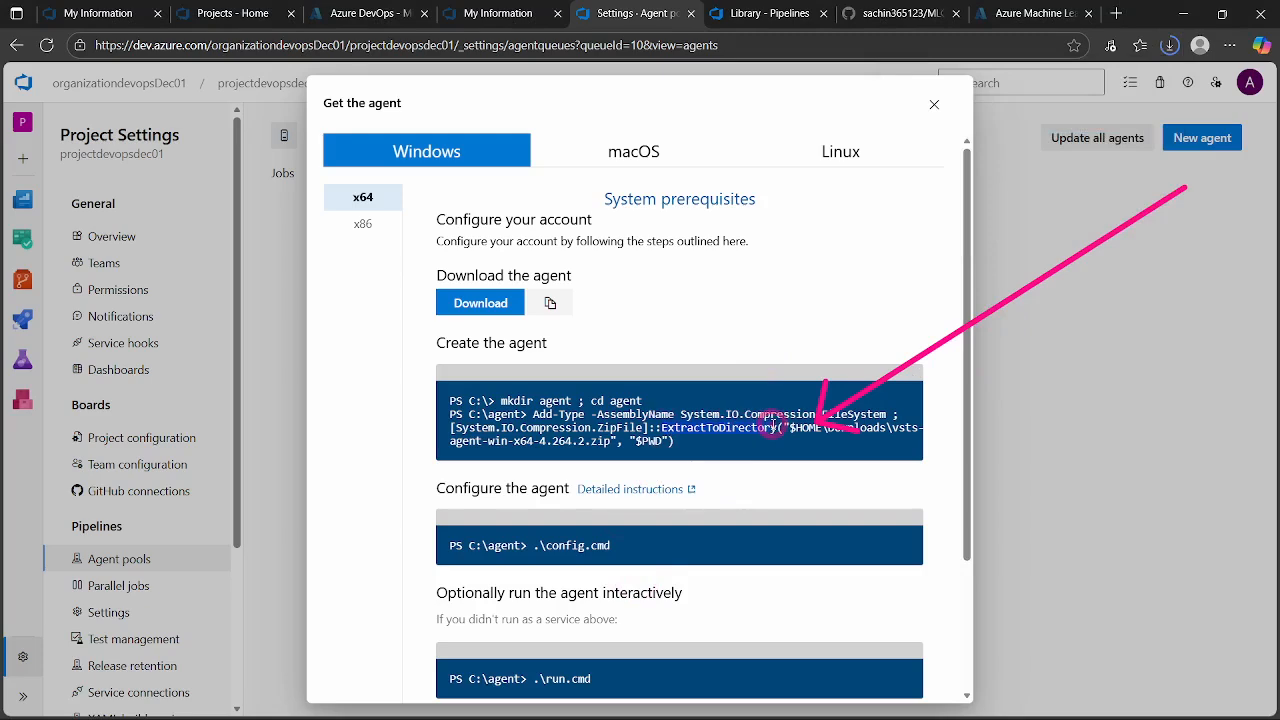
pyautogui.click(693, 443)
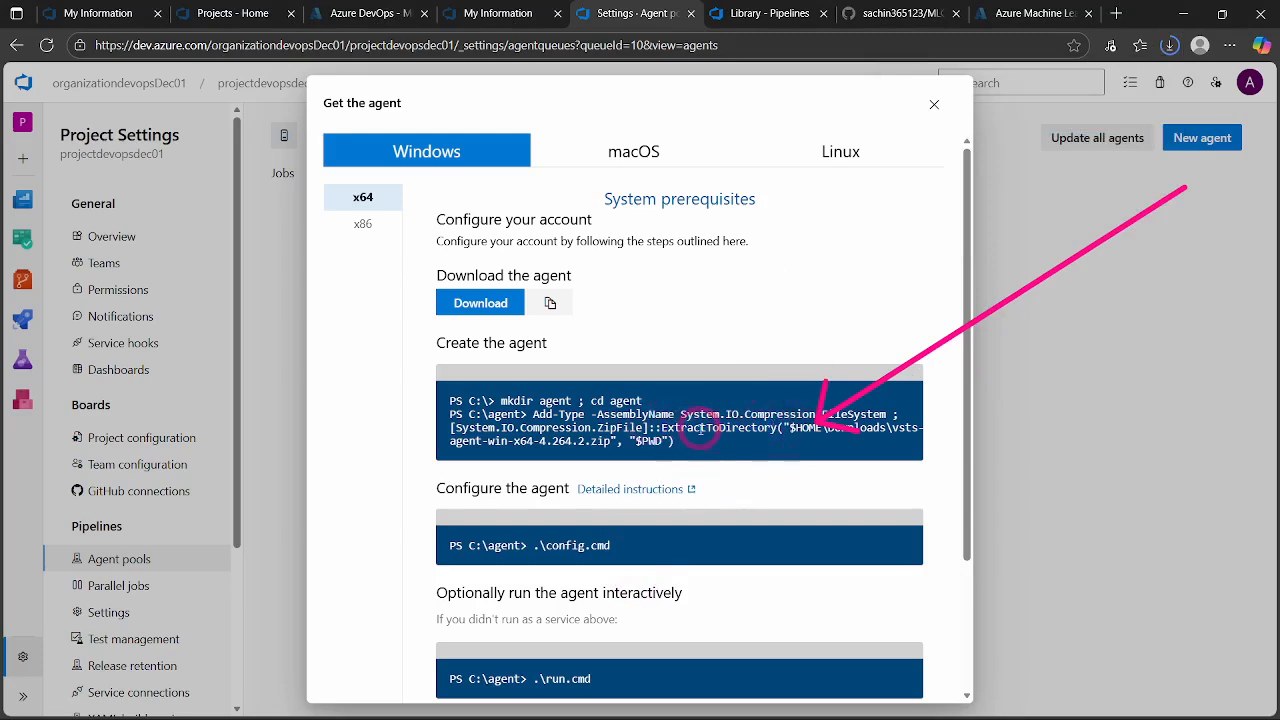
pyautogui.click(821, 457)
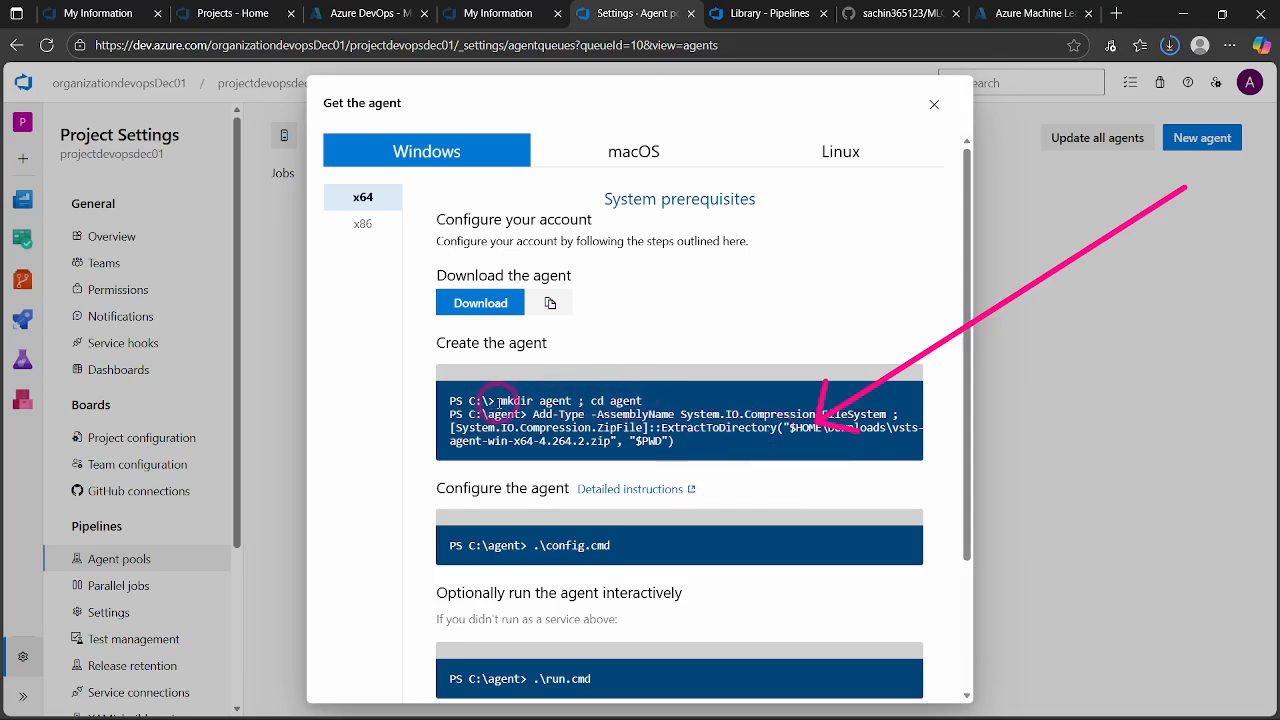
pyautogui.click(840, 450)
# - Show the downloaded vsts-agent-win-x64-4.264.2.zip in its Downloads folder and bring the File Explorer window fully into view
pyautogui.click(1170, 47)
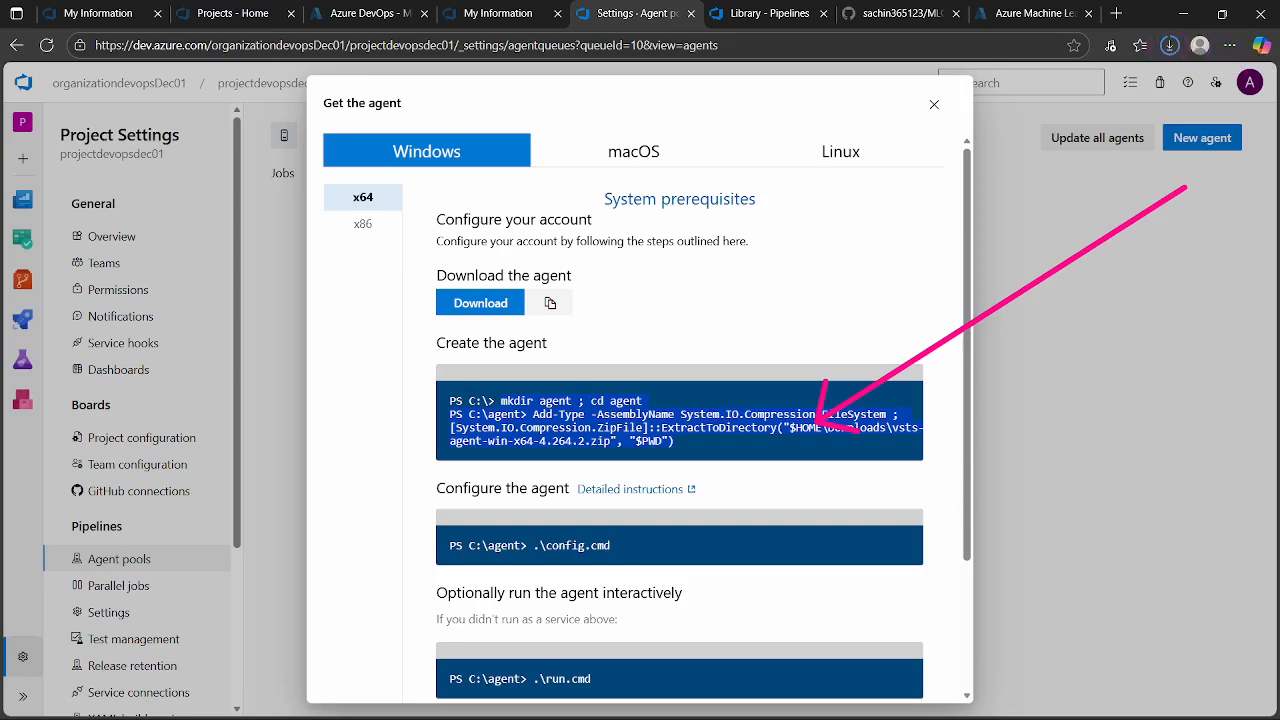
pyautogui.click(1168, 47)
pyautogui.click(1135, 110)
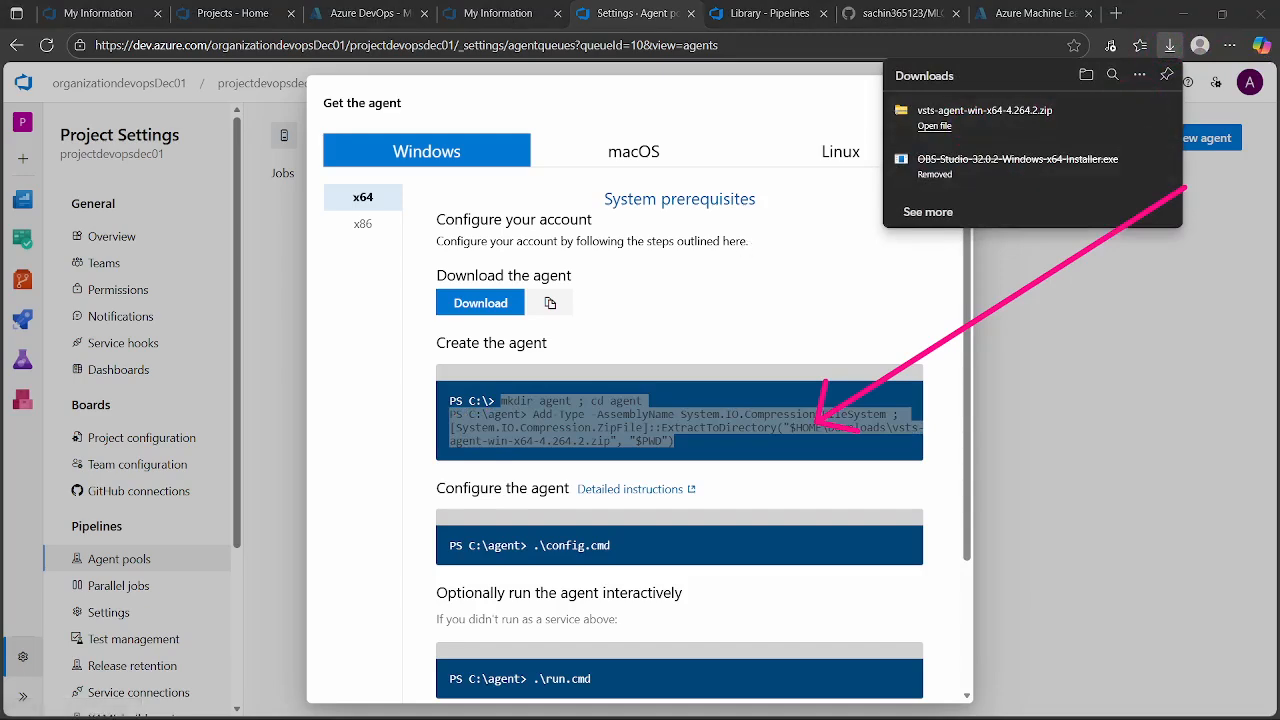
pyautogui.moveTo(1279, 110); pyautogui.dragTo(537, 93)
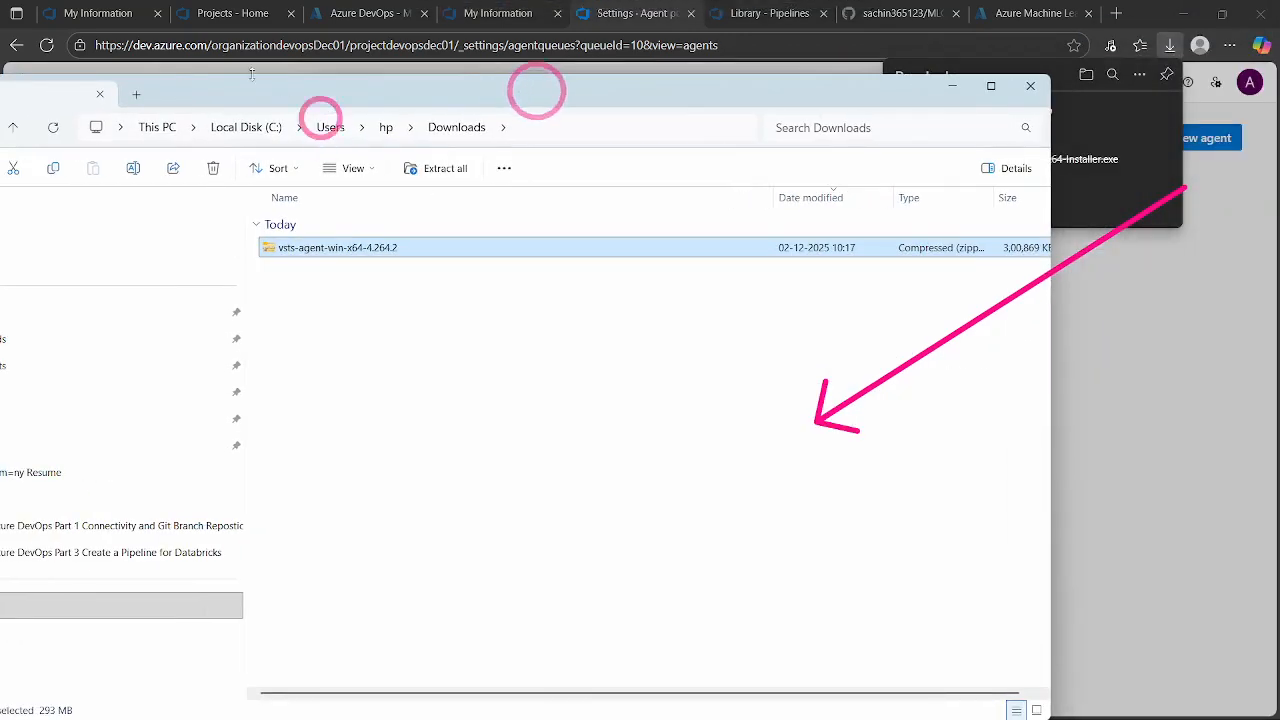
pyautogui.moveTo(268, 92); pyautogui.dragTo(419, 100)
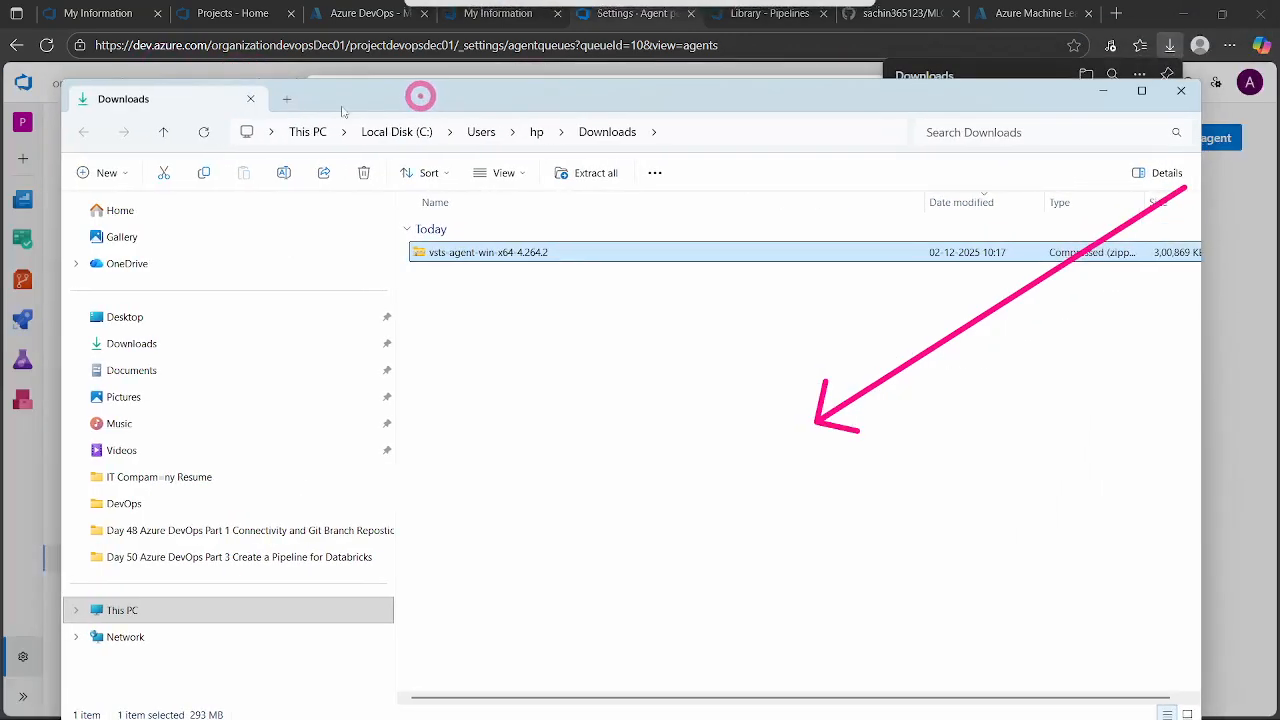
# - Open Local Disk (C:) in a second File Explorer tab, keeping the Downloads folder open
pyautogui.click(286, 98)
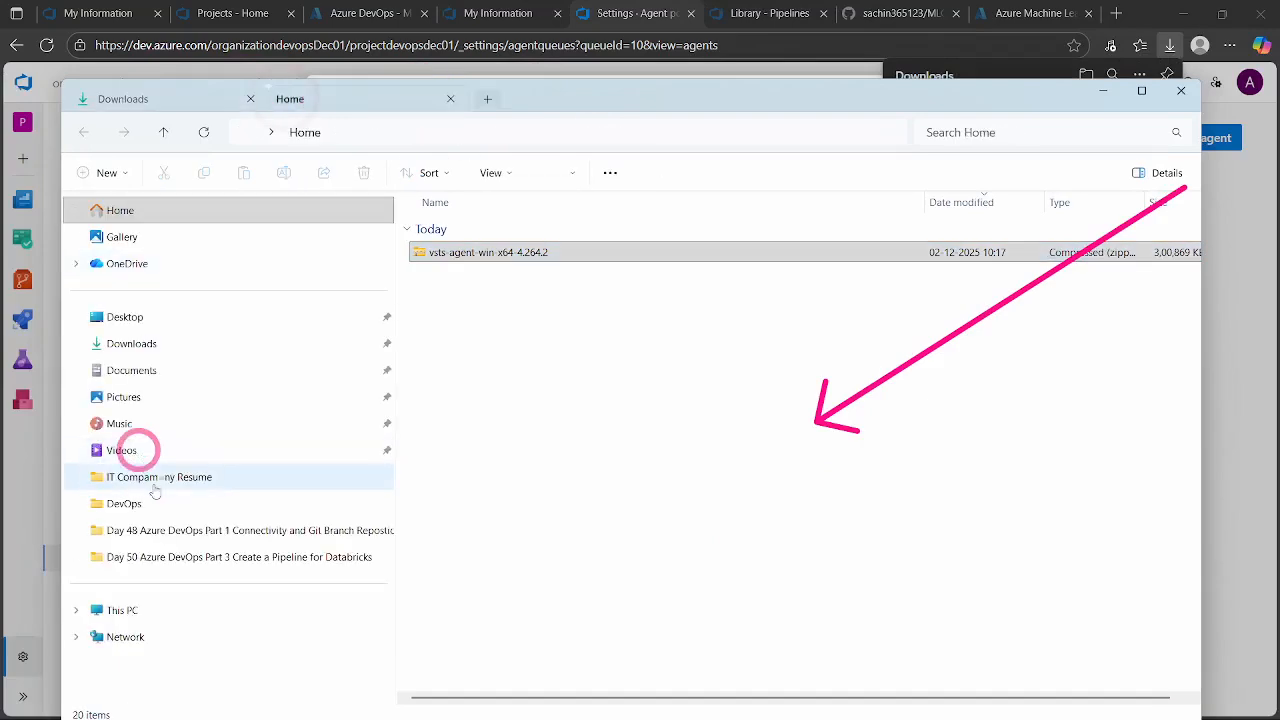
pyautogui.click(120, 610)
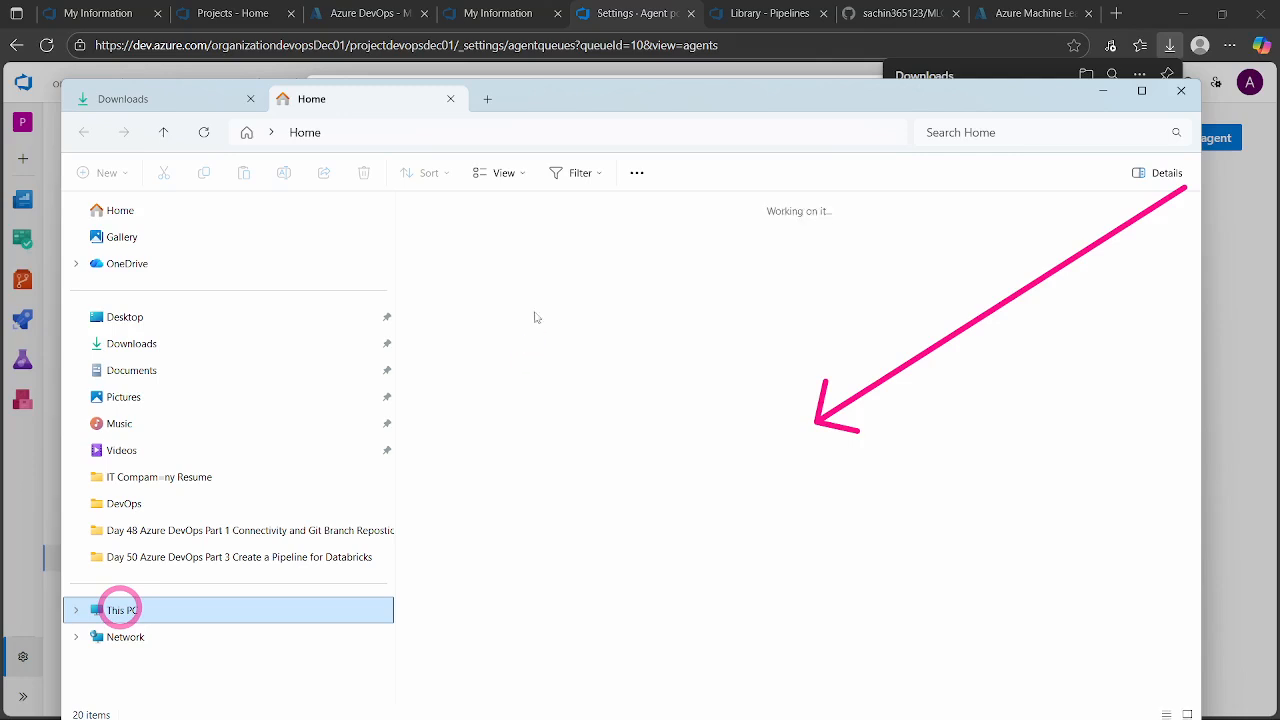
pyautogui.click(490, 240)
pyautogui.doubleClick(497, 232)
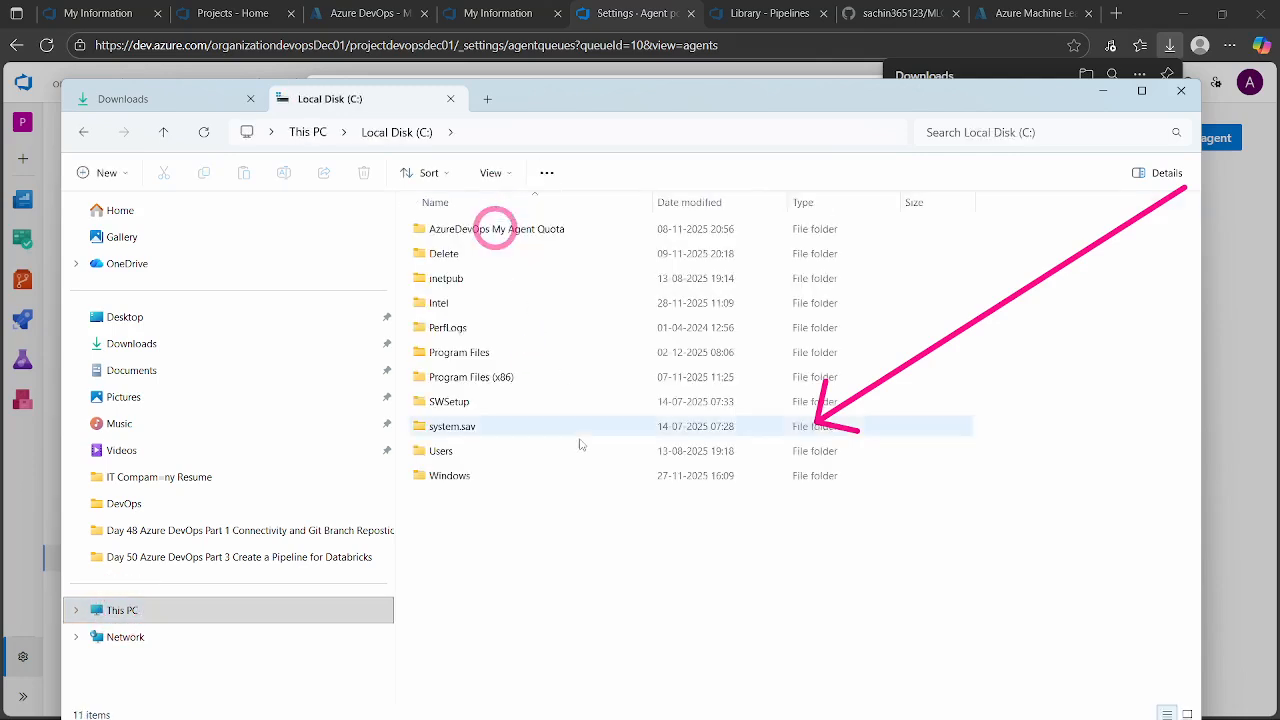
# - Open the AzureDevOps My Agent Quota folder and delete its old vsts-agent-win-x64-4.264.2 items, skipping the folder that is in use
pyautogui.click(466, 557)
pyautogui.doubleClick(508, 230)
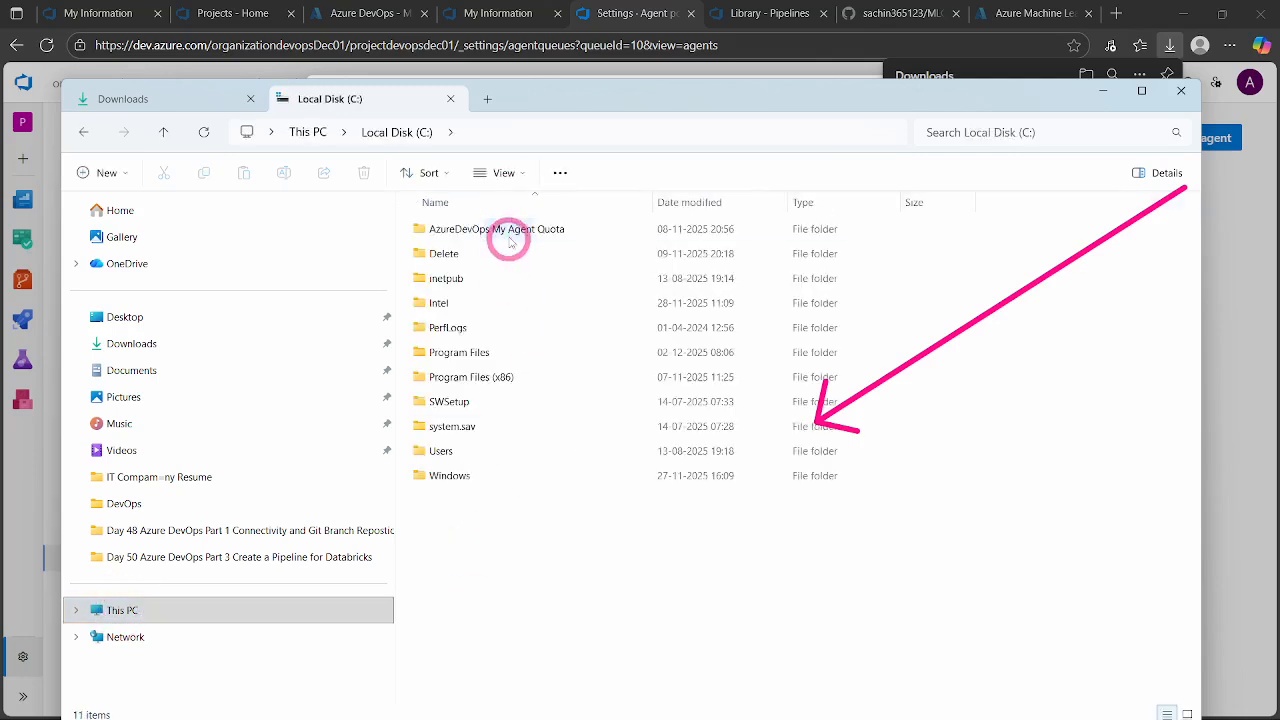
pyautogui.moveTo(467, 284); pyautogui.dragTo(457, 217)
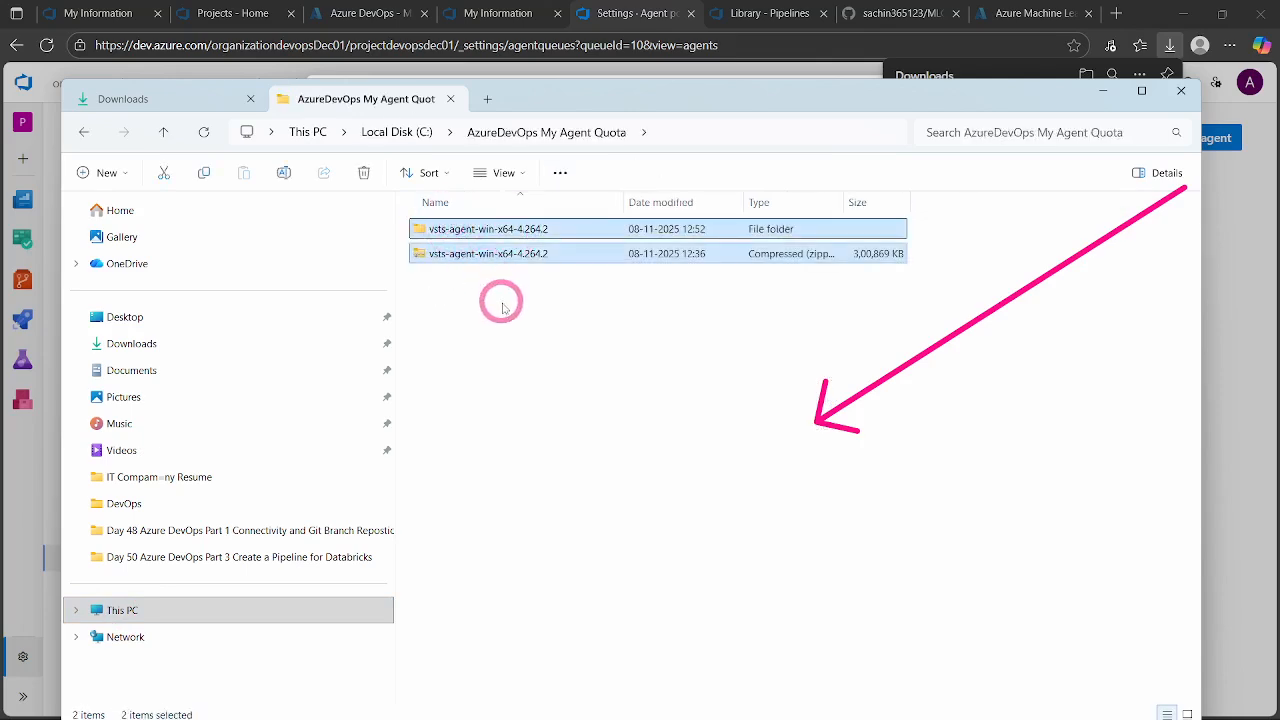
pyautogui.press('Delete')
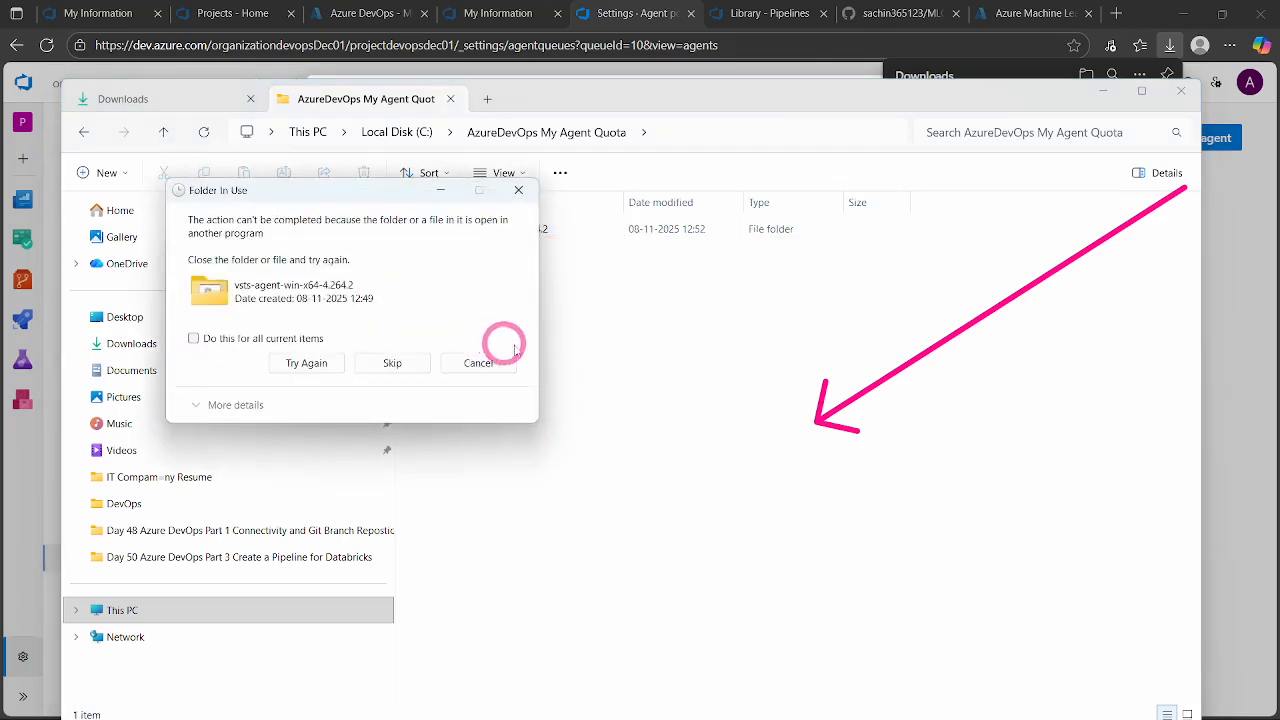
pyautogui.click(390, 366)
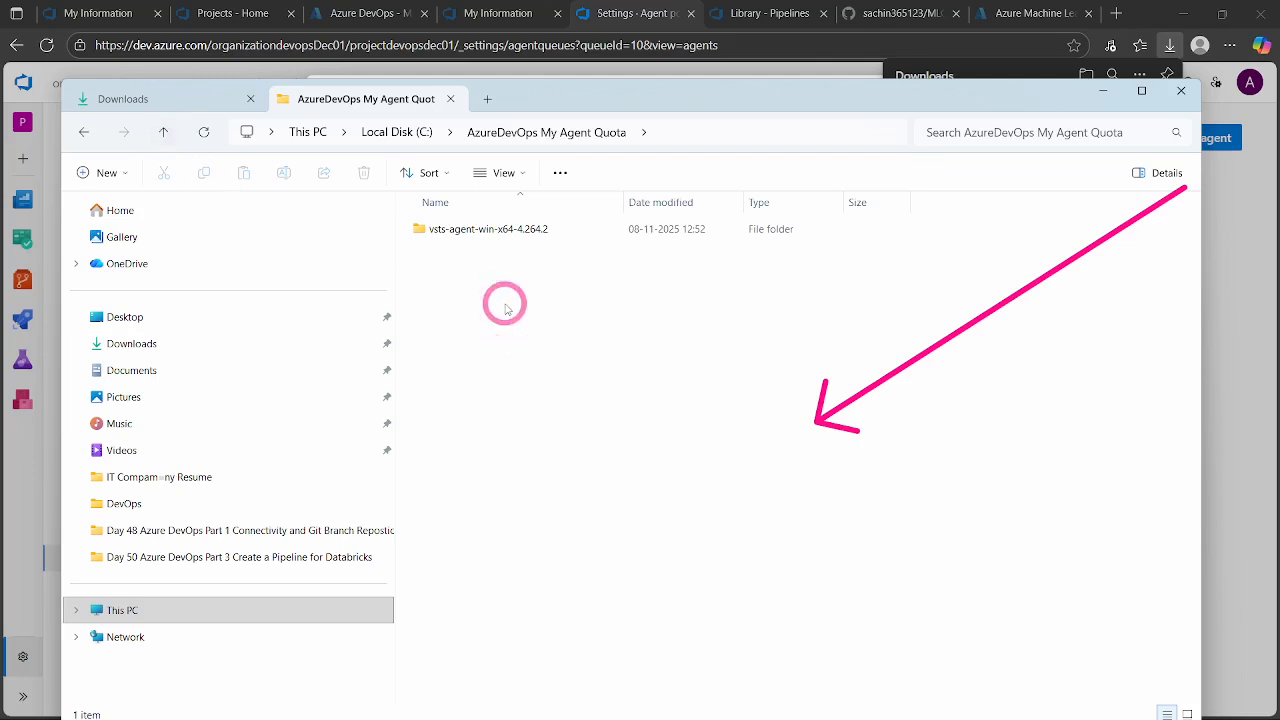
# - Create a folder named "new agent" in AzureDevOps My Agent Quota and open it
pyautogui.hotkey('ctrl', 'shift', 'n')
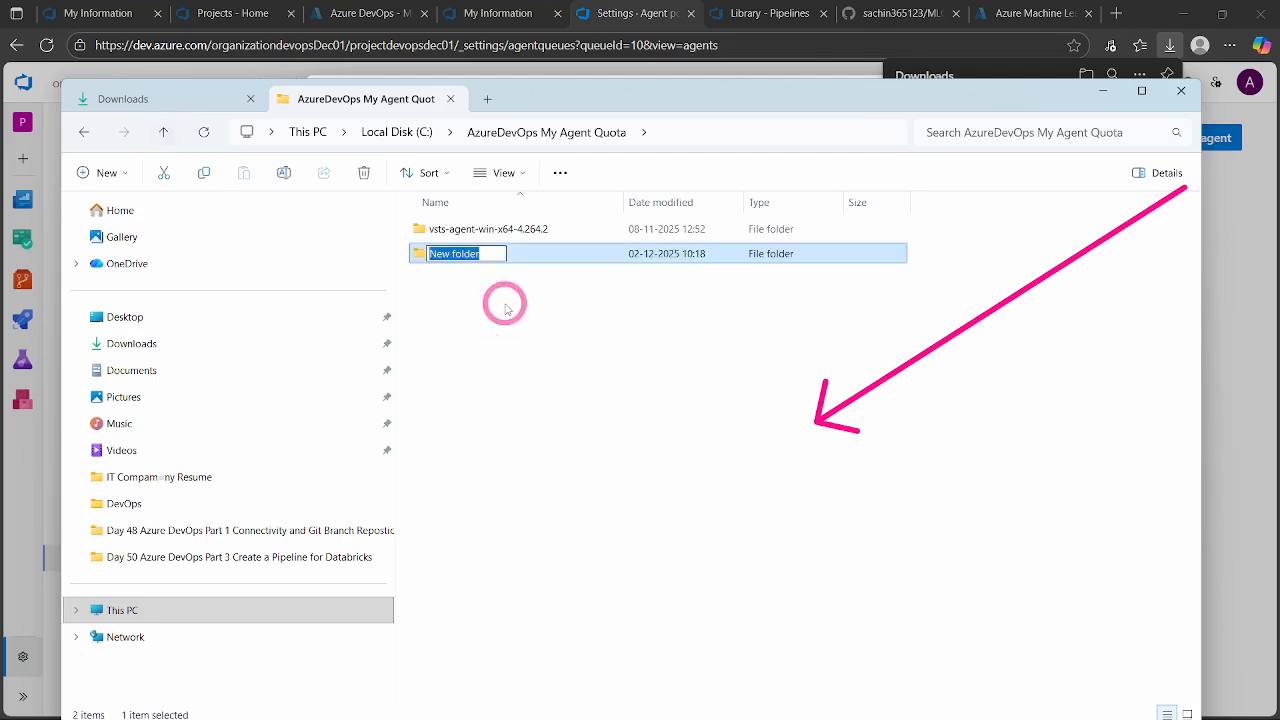
pyautogui.write('new agent')
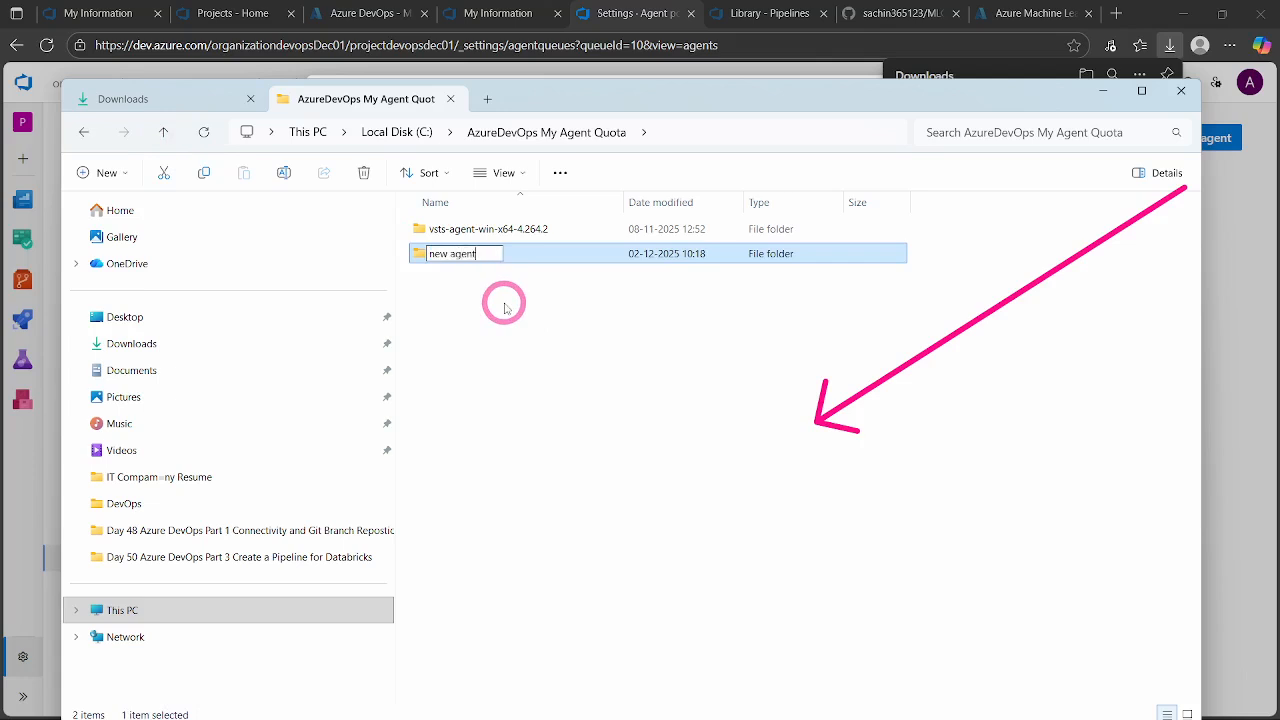
pyautogui.press('Return')
pyautogui.press('Return')
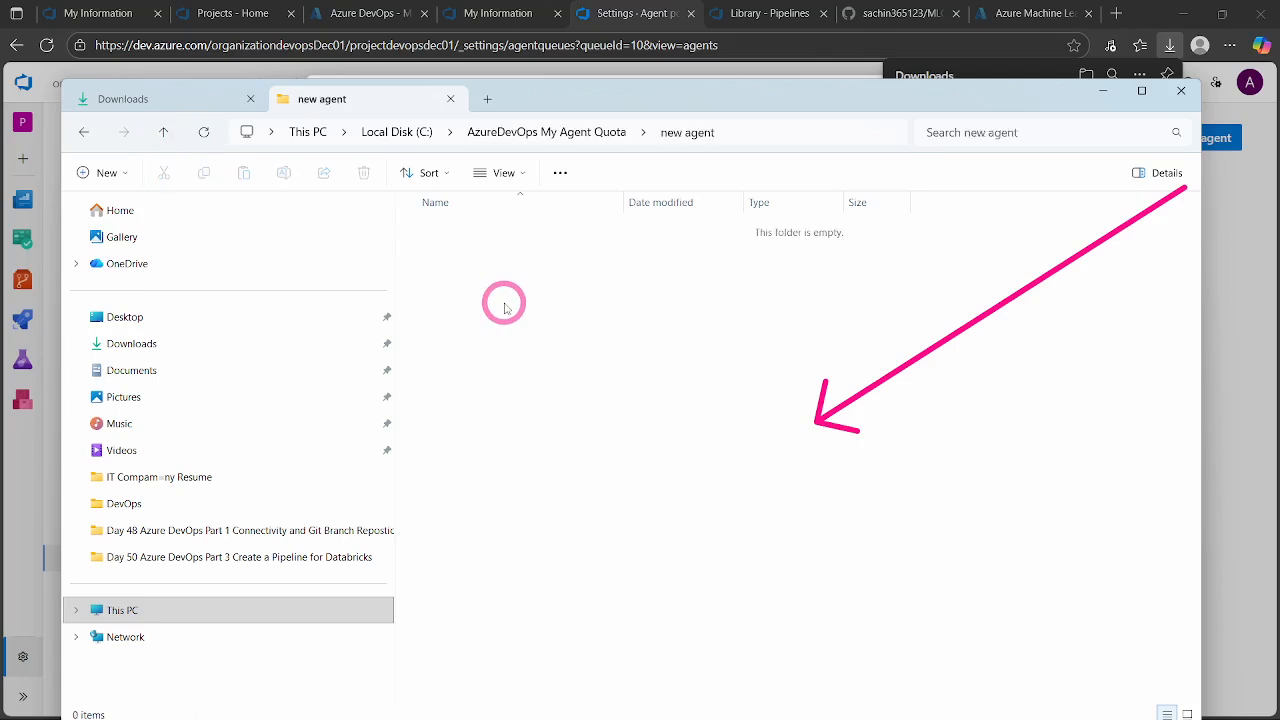
# - Copy the vsts-agent-win-x64-4.264.2 zip from Downloads into the new agent folder
pyautogui.click(131, 99)
pyautogui.click(436, 249)
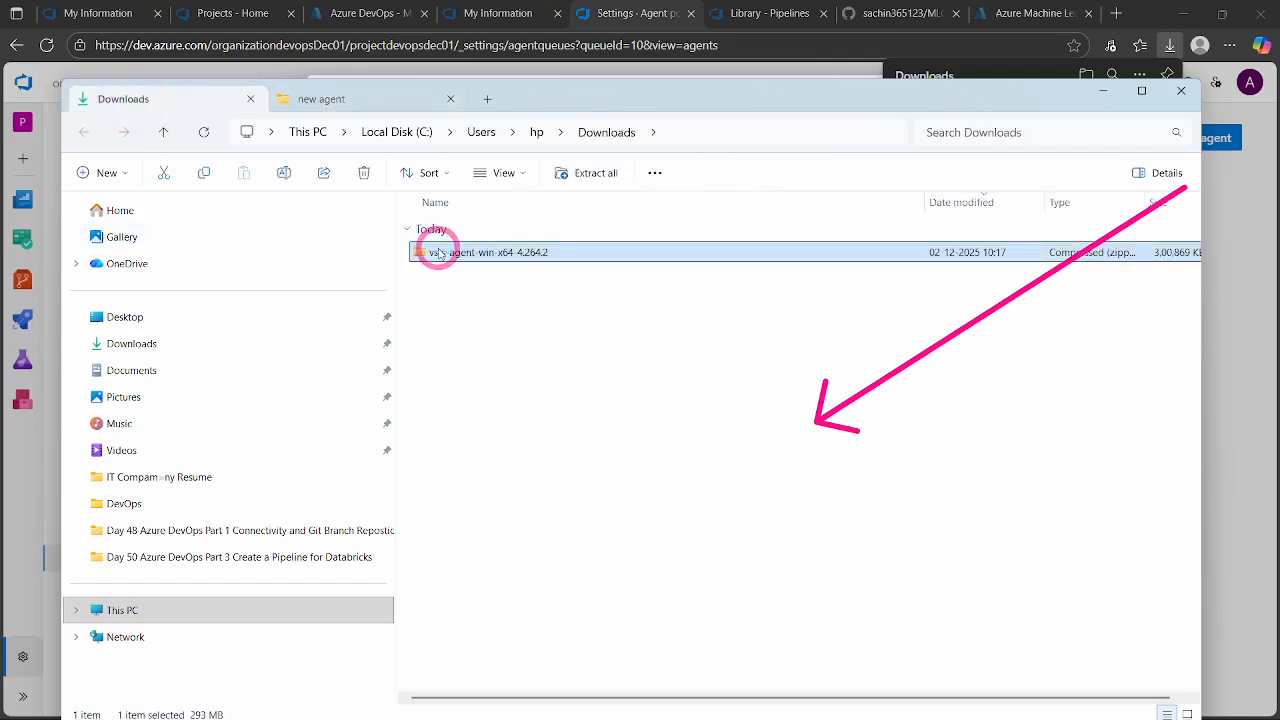
pyautogui.click(327, 101)
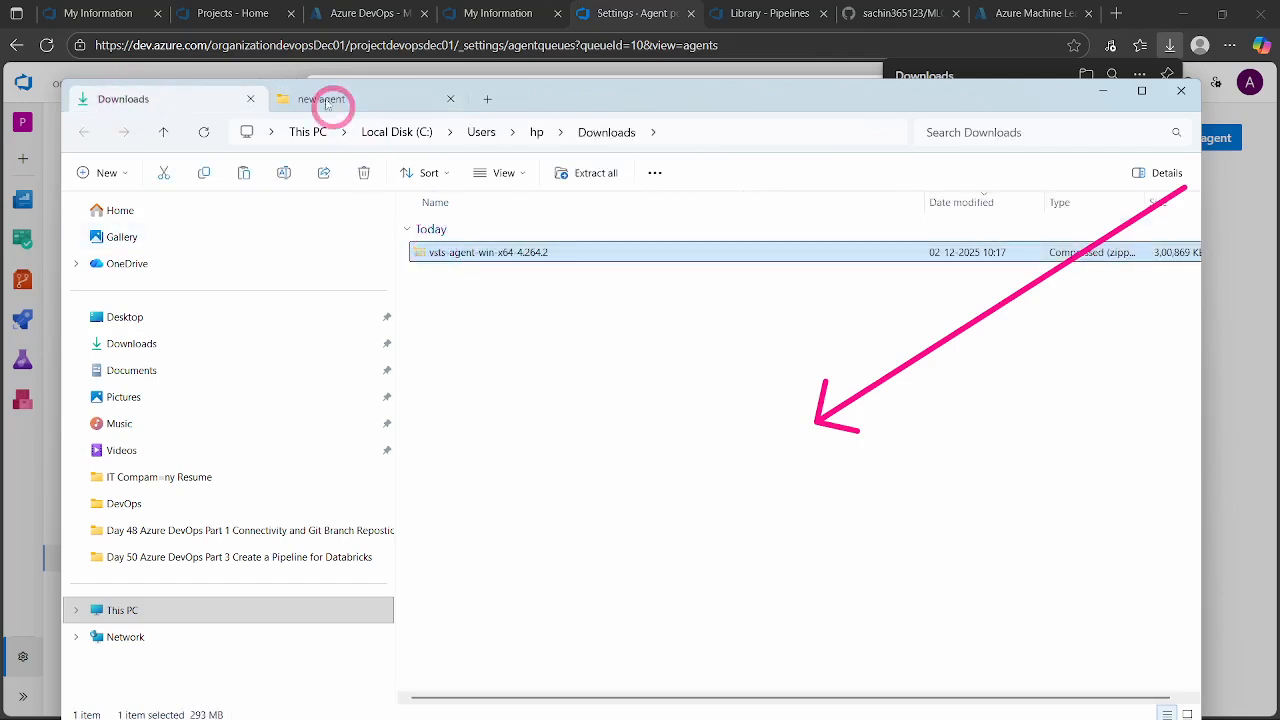
pyautogui.click(540, 318)
pyautogui.hotkey('ctrl', 'v')
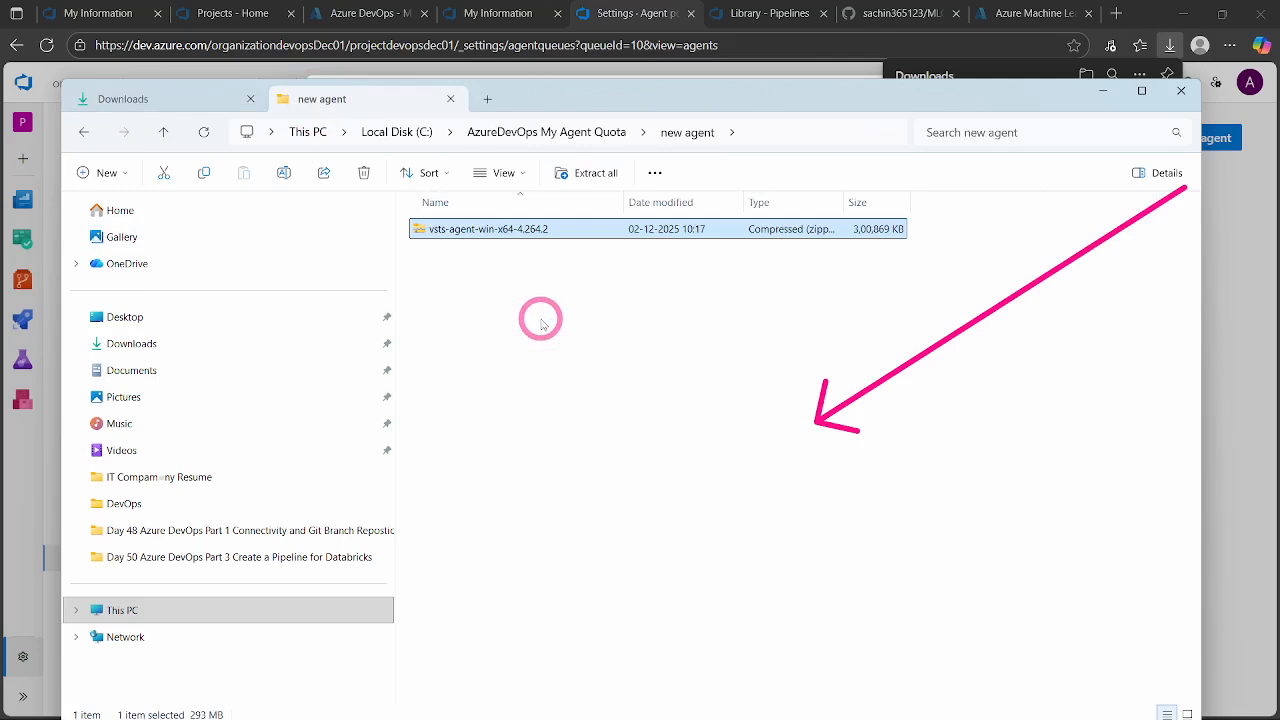
# - Extract the copied agent zip to C:\AzureDevOps My Agent Quota\new agent\vsts-agent-win-x64-4.264.2, showing the extracted files when complete
pyautogui.click(461, 229)
pyautogui.click(927, 247)
pyautogui.rightClick(463, 230)
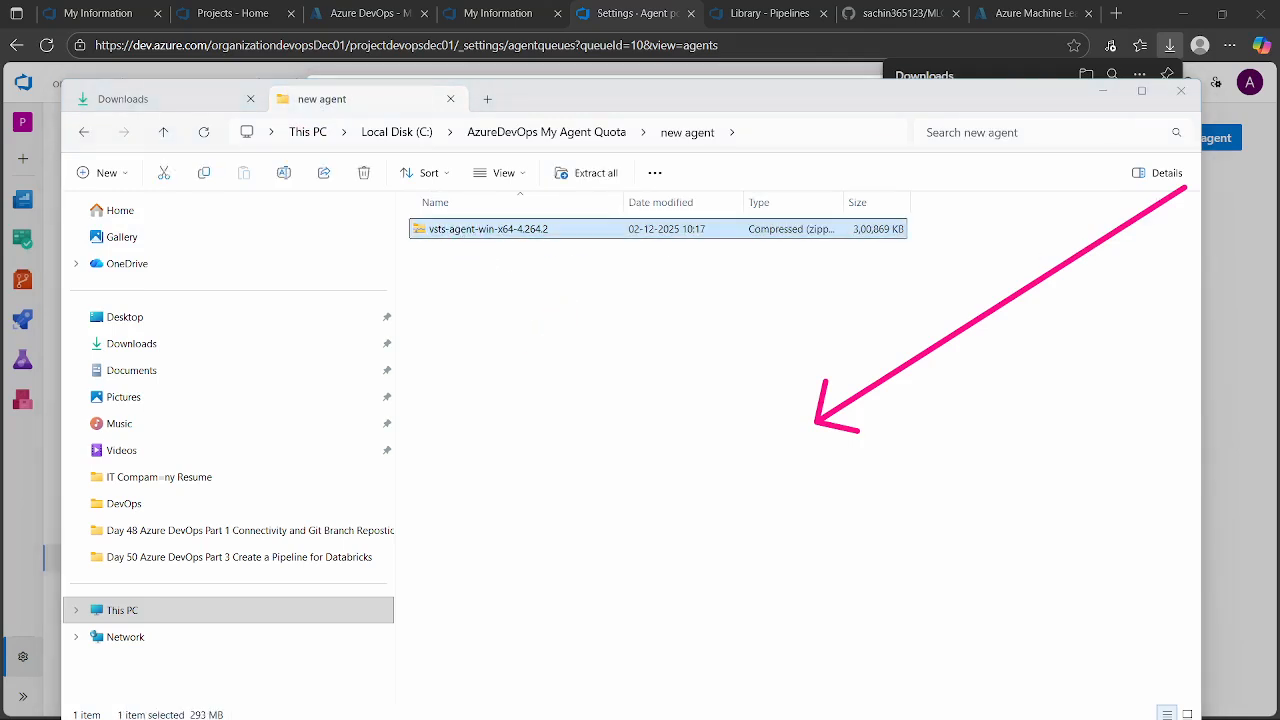
pyautogui.rightClick(449, 230)
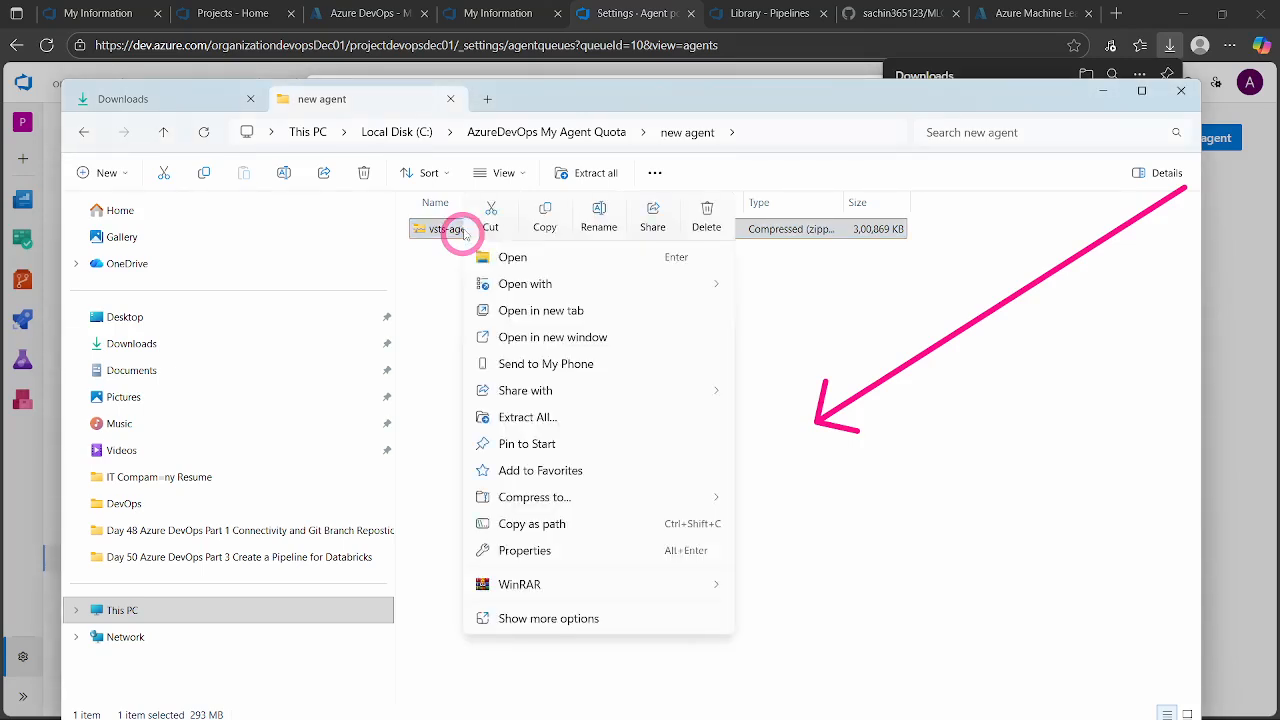
pyautogui.click(525, 412)
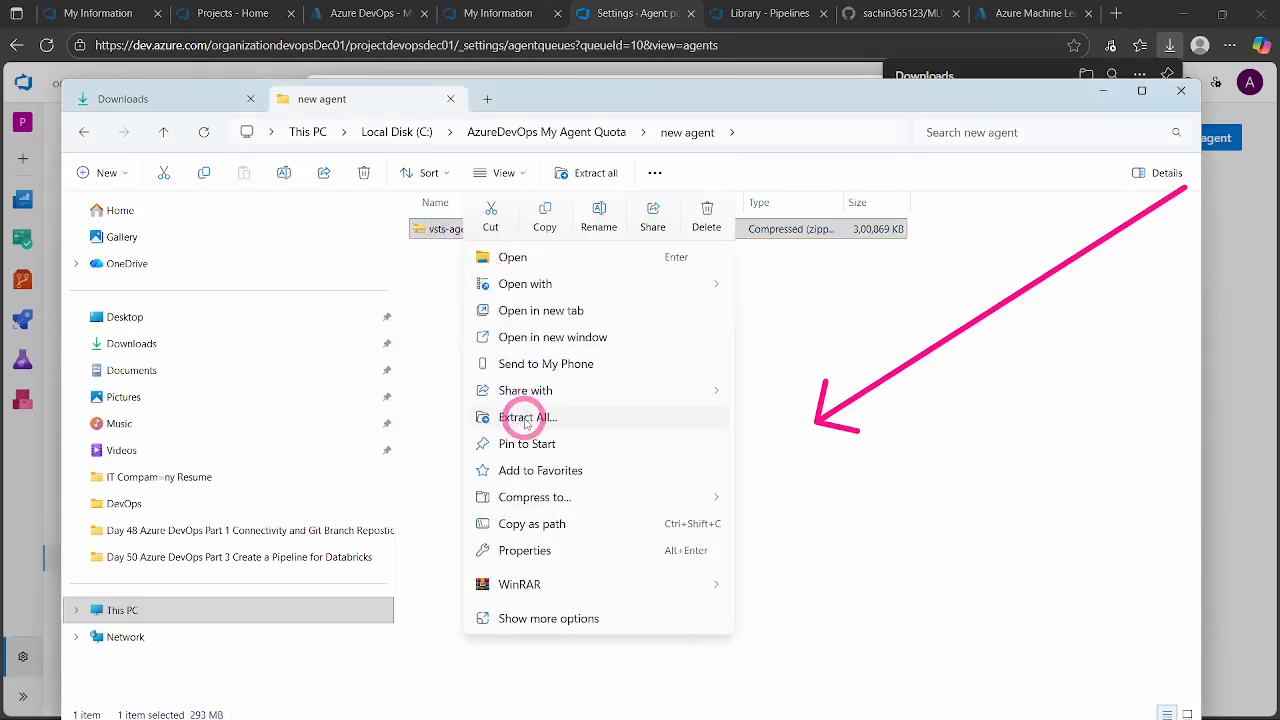
pyautogui.click(525, 418)
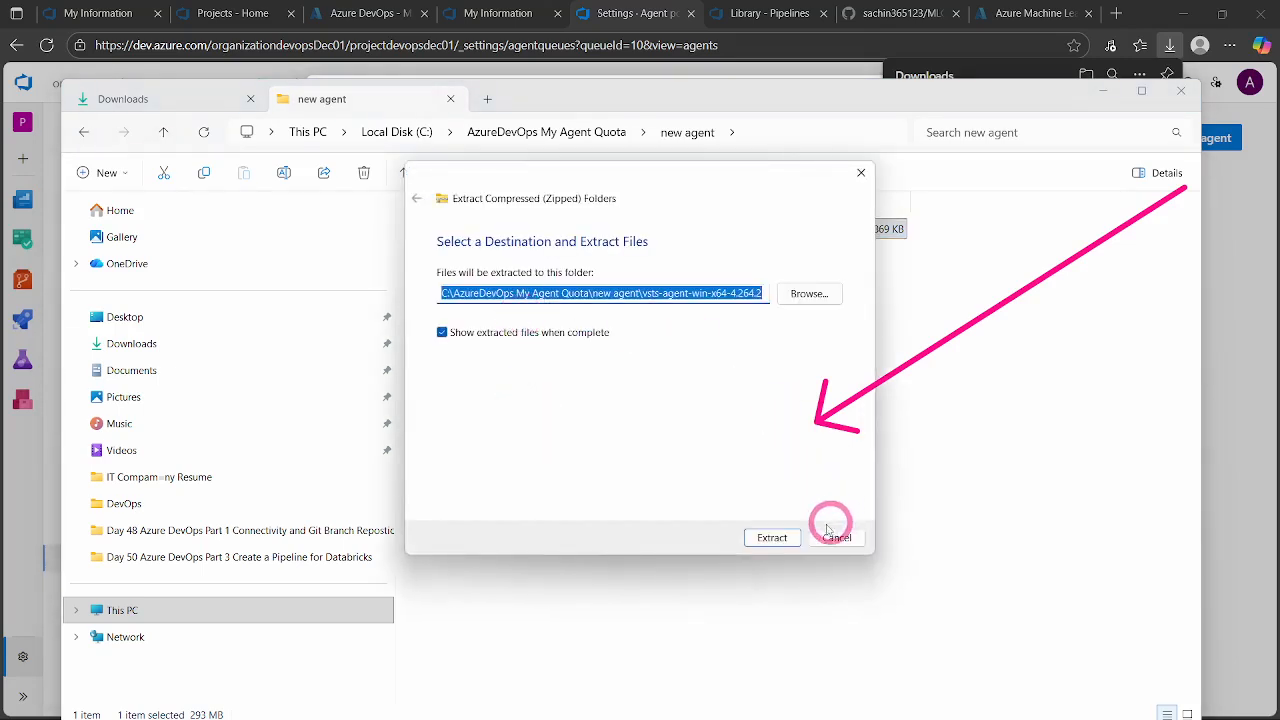
pyautogui.click(771, 538)
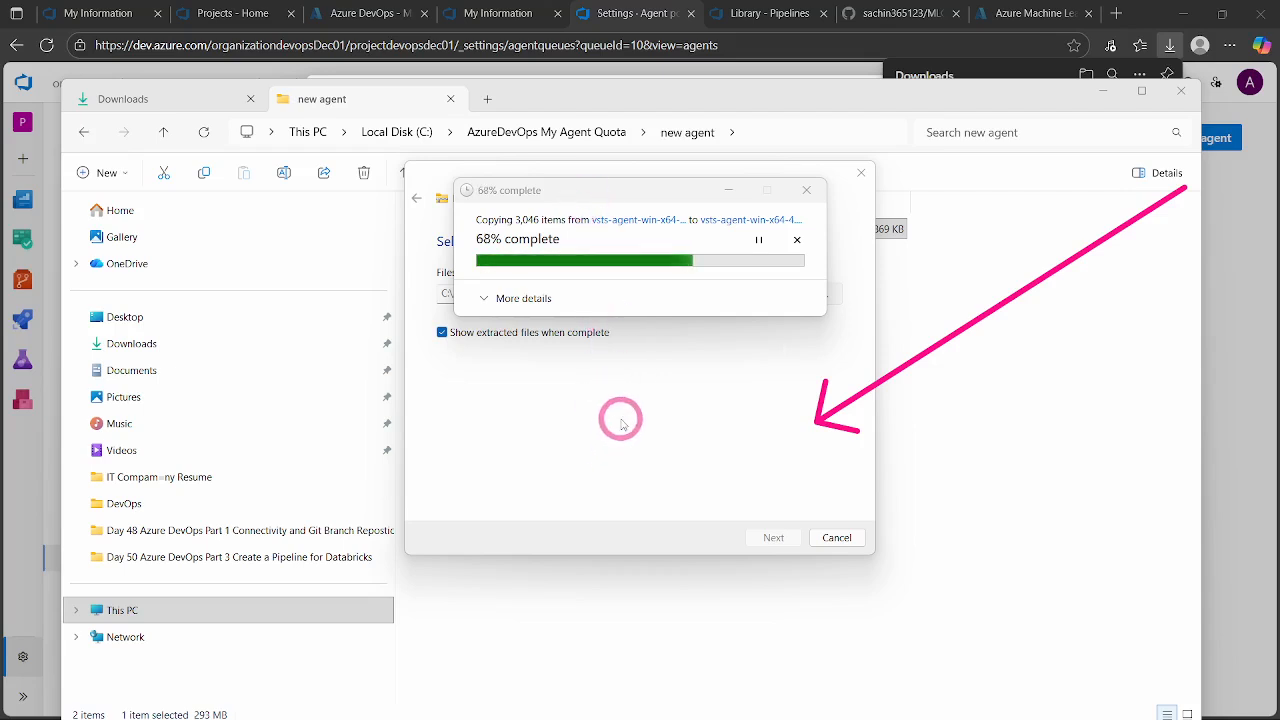
# - Review the agent creation commands in the Azure DevOps Get the agent dialog in the browser, highlighting the whole command block
pyautogui.click(505, 13)
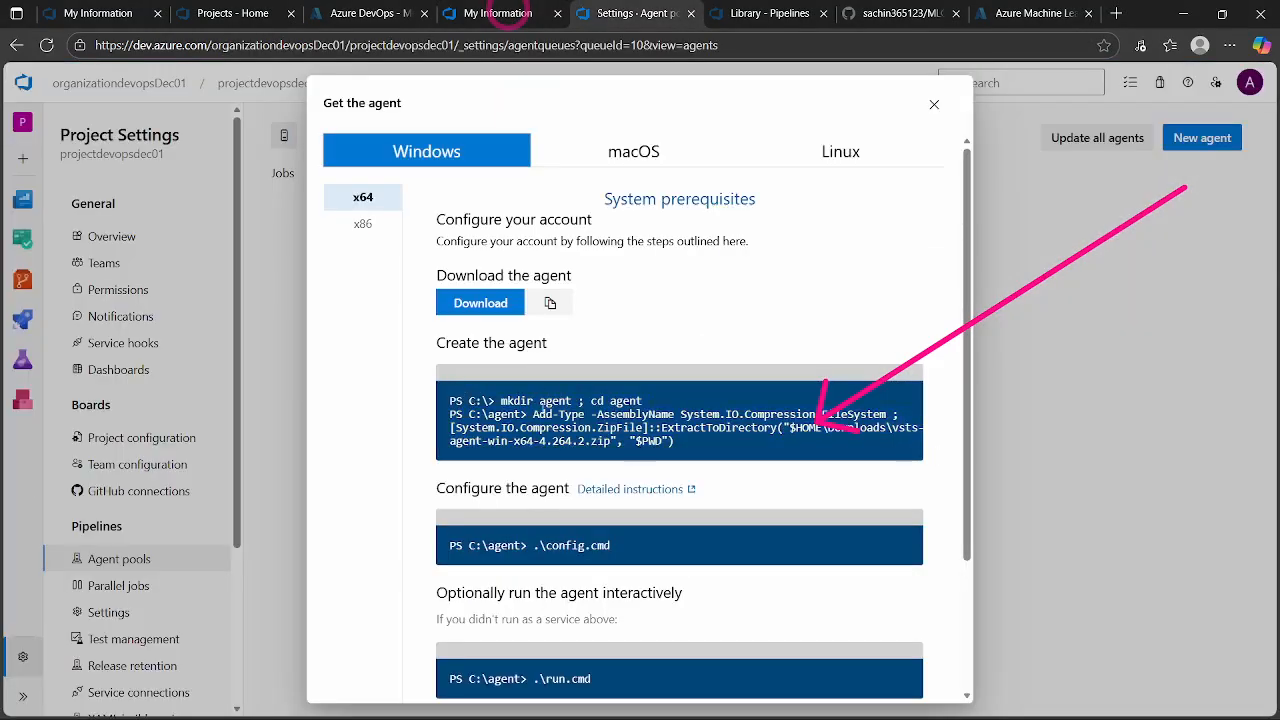
pyautogui.click(689, 438)
pyautogui.moveTo(448, 414); pyautogui.dragTo(447, 398)
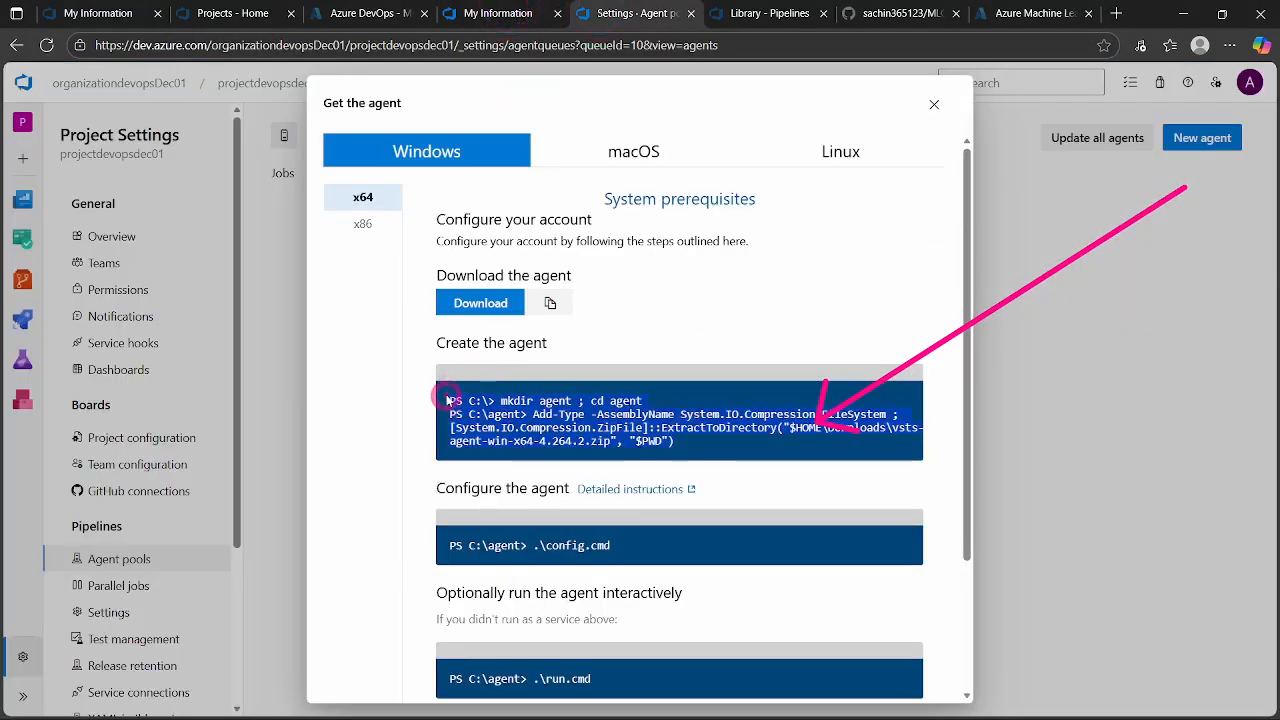
pyautogui.click(695, 445)
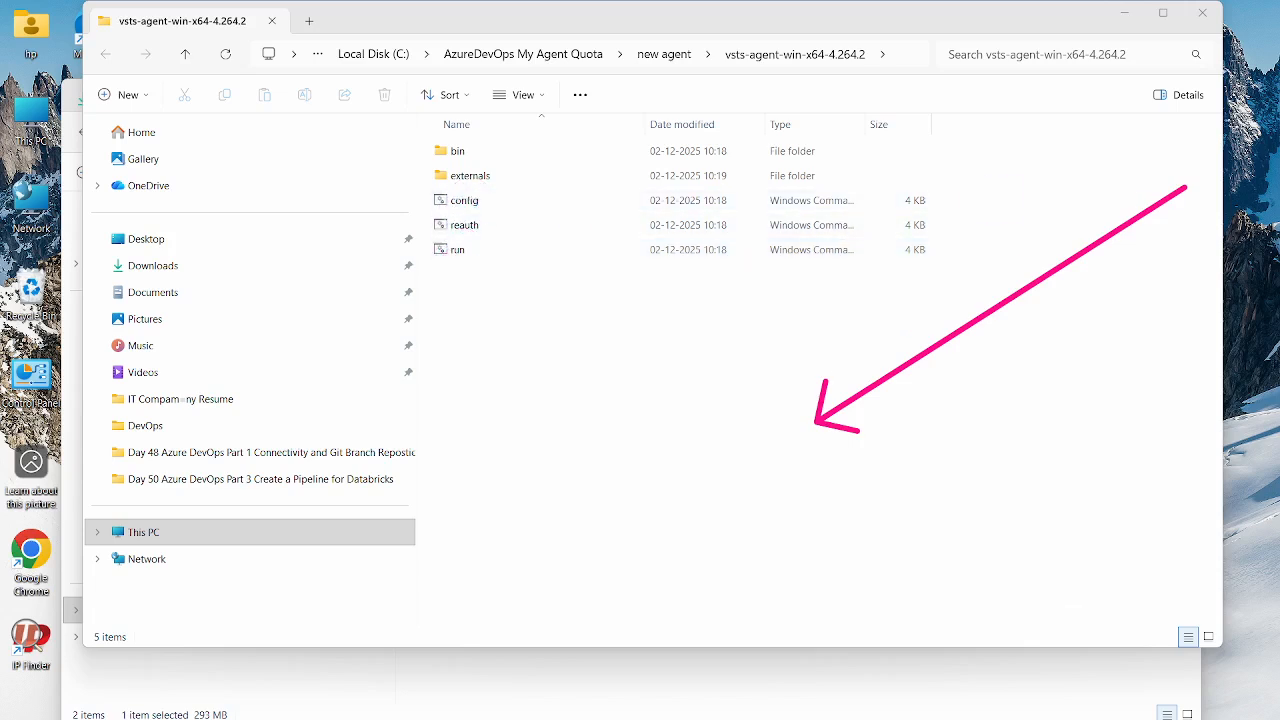
# - Copy the full path of the extracted vsts-agent-win-x64-4.264.2 folder in File Explorer
pyautogui.click(566, 375)
pyautogui.click(903, 55)
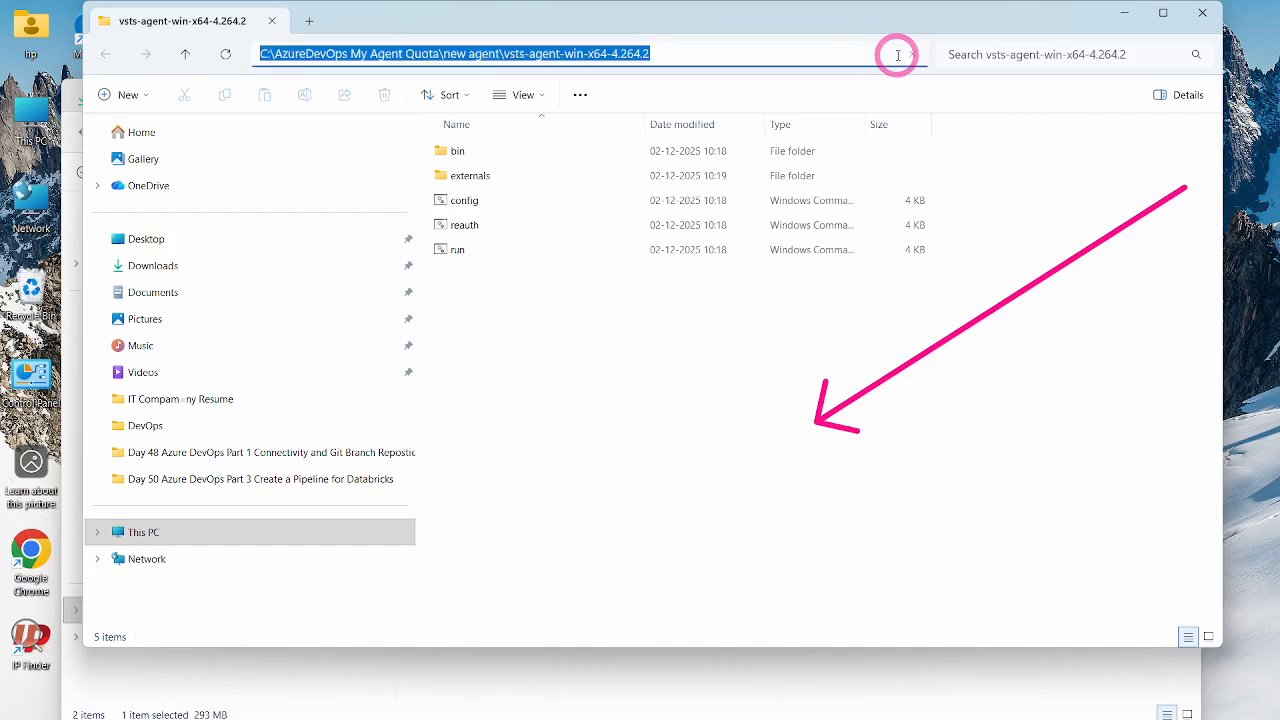
pyautogui.rightClick(645, 53)
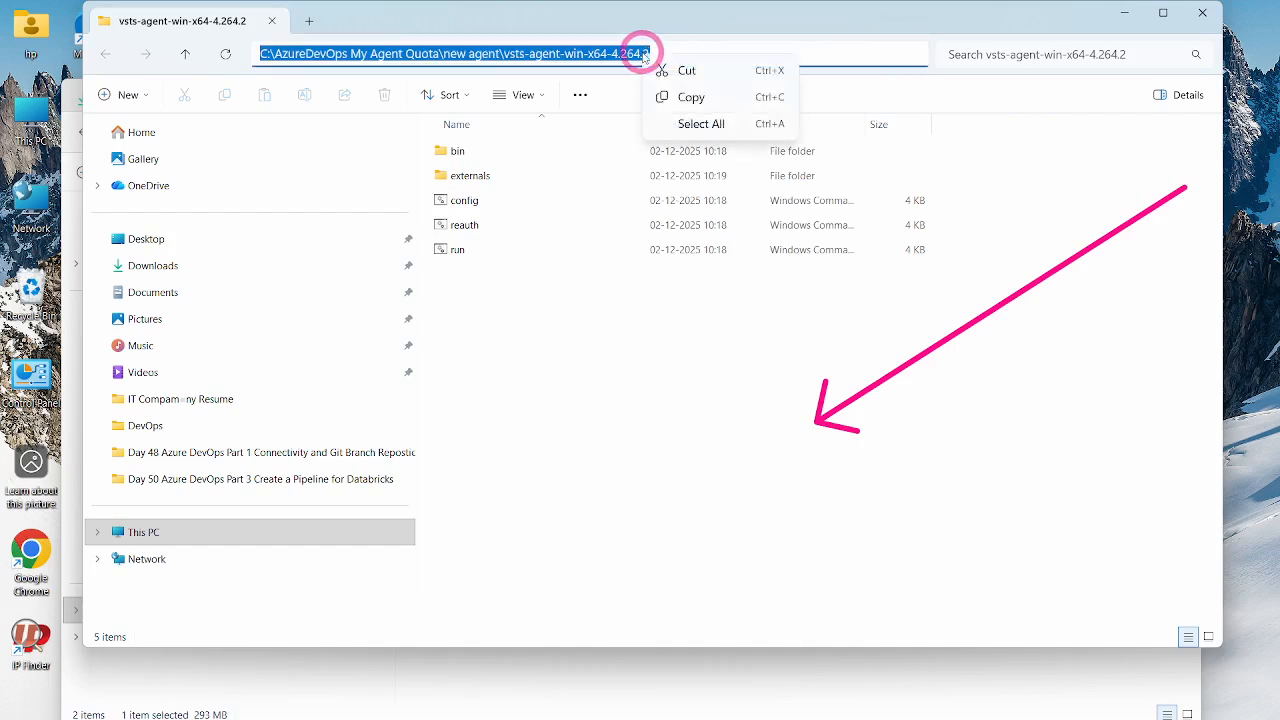
pyautogui.click(699, 100)
pyautogui.click(595, 358)
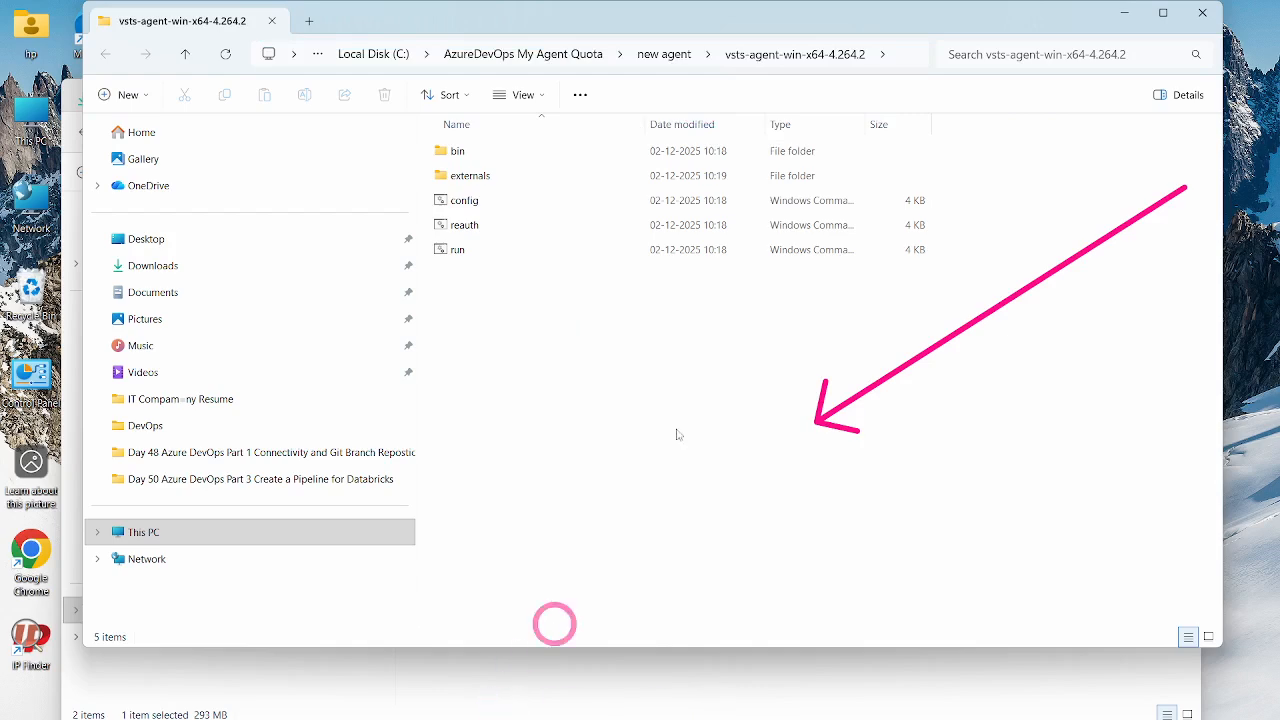
# - Minimise both File Explorer windows and start Command Prompt as administrator
pyautogui.click(1122, 12)
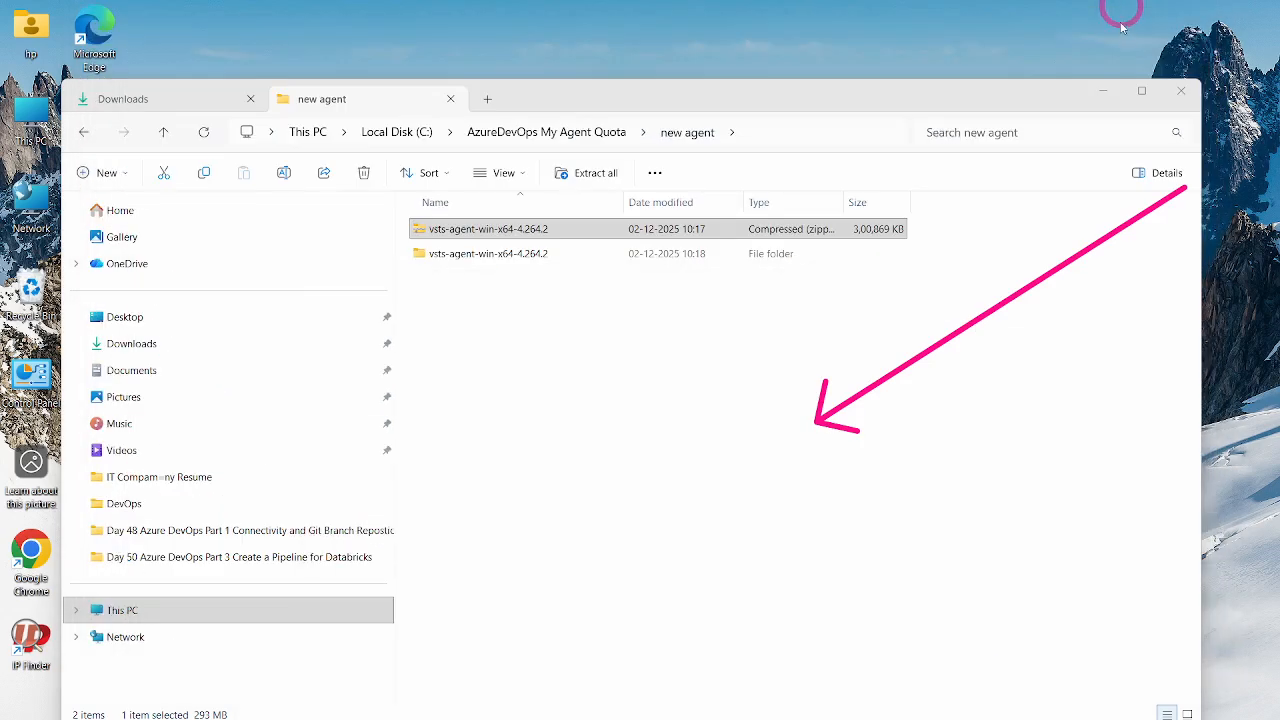
pyautogui.click(1093, 87)
pyautogui.click(498, 697)
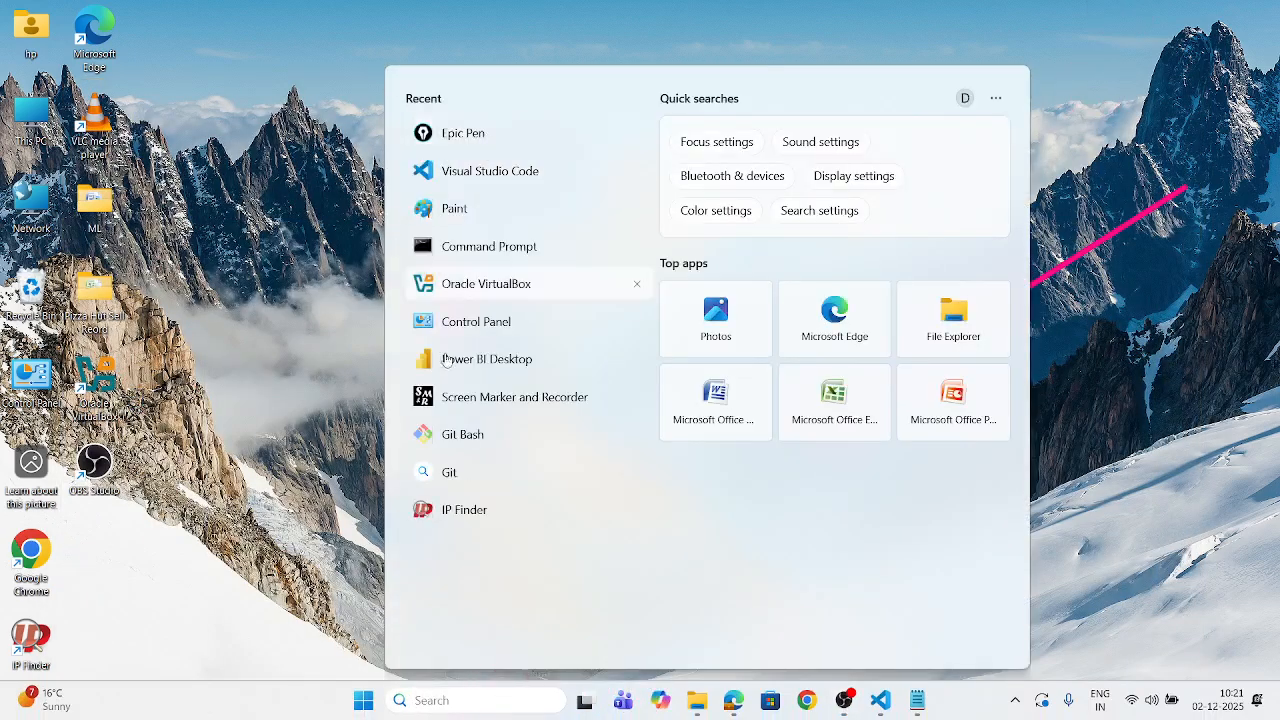
pyautogui.rightClick(462, 249)
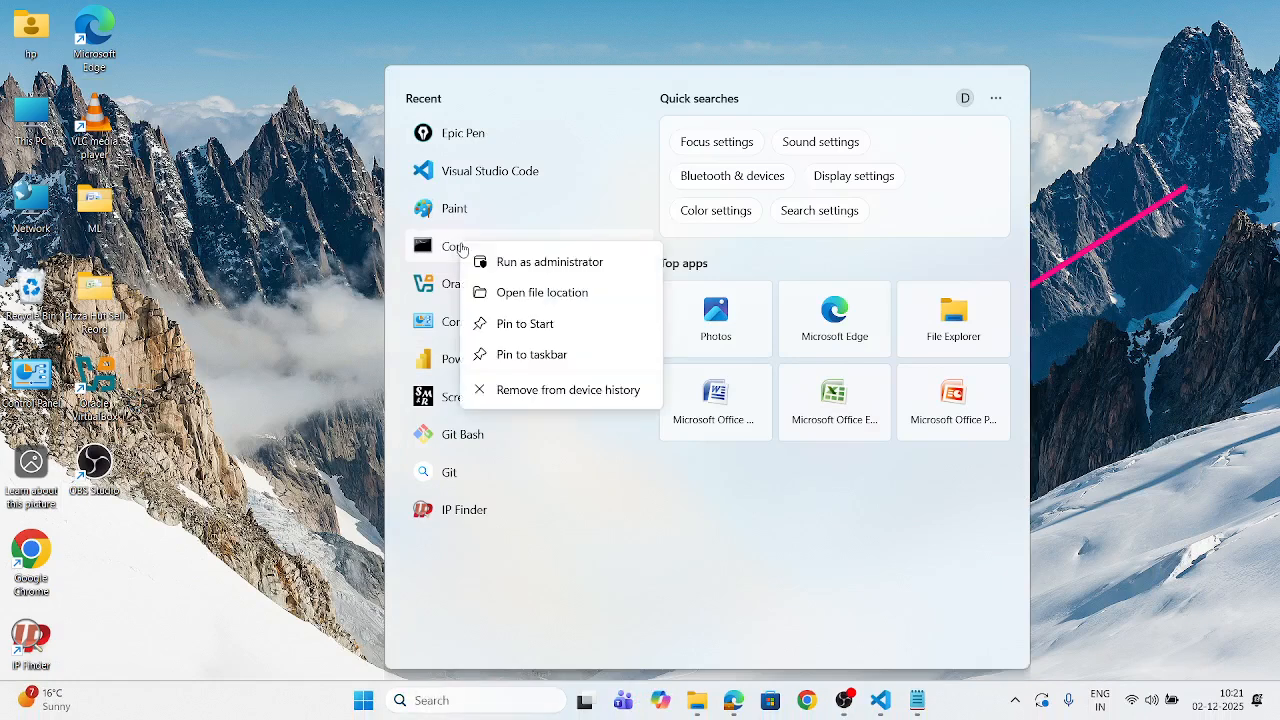
pyautogui.click(548, 262)
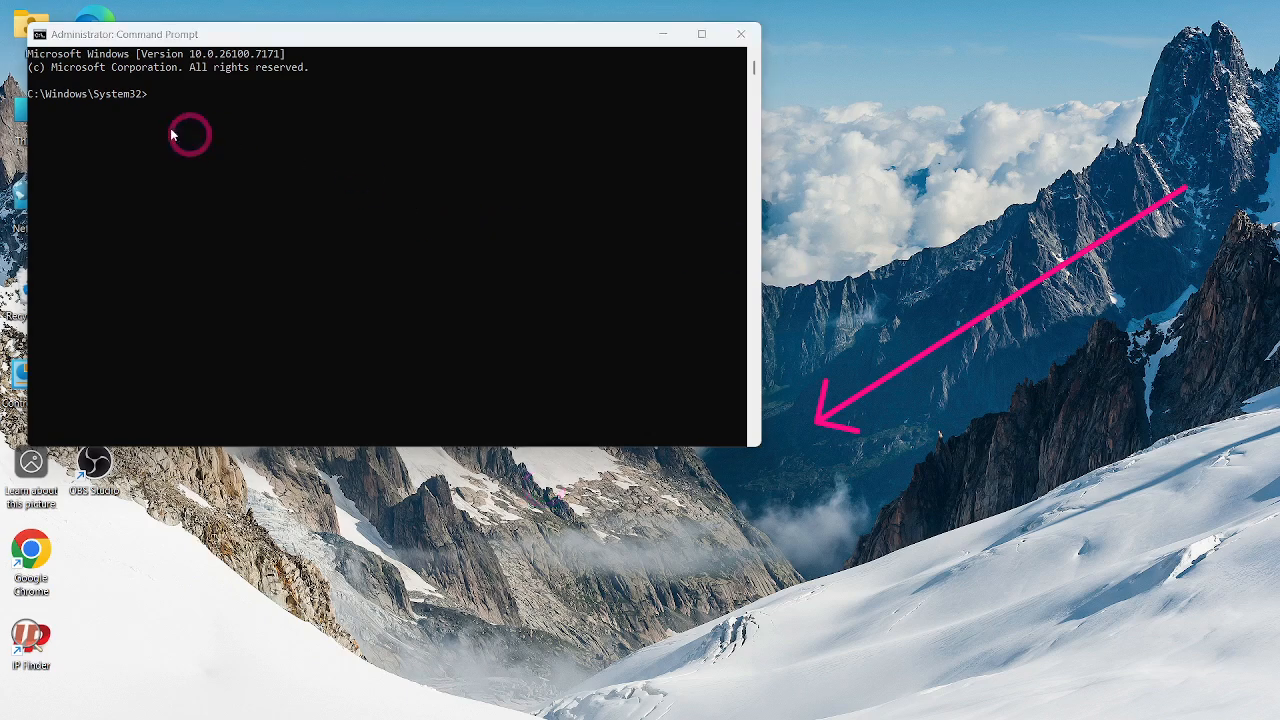
# - Change the Command Prompt directory to C:\AzureDevOps My Agent Quota\new agent\vsts-agent-win-x64-4.264.2
pyautogui.click(155, 92)
pyautogui.moveTo(288, 39); pyautogui.dragTo(478, 104)
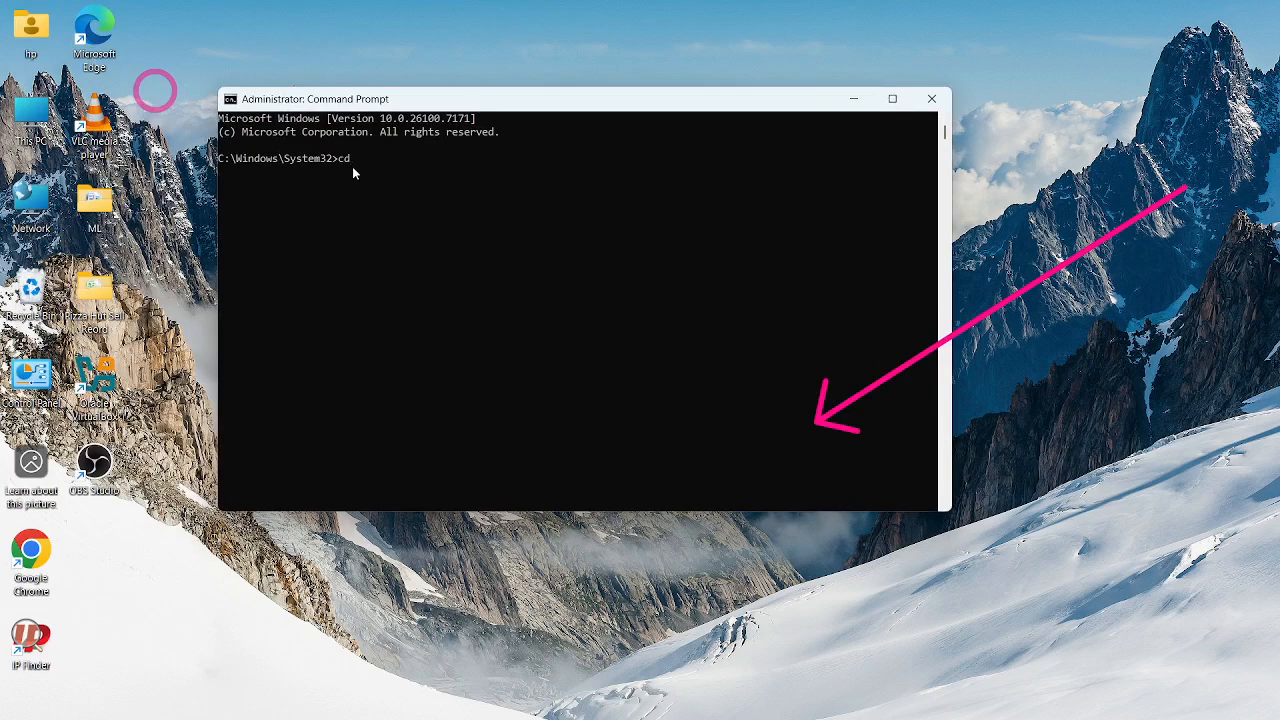
pyautogui.write('cd')
pyautogui.hotkey('ctrl', 'v')
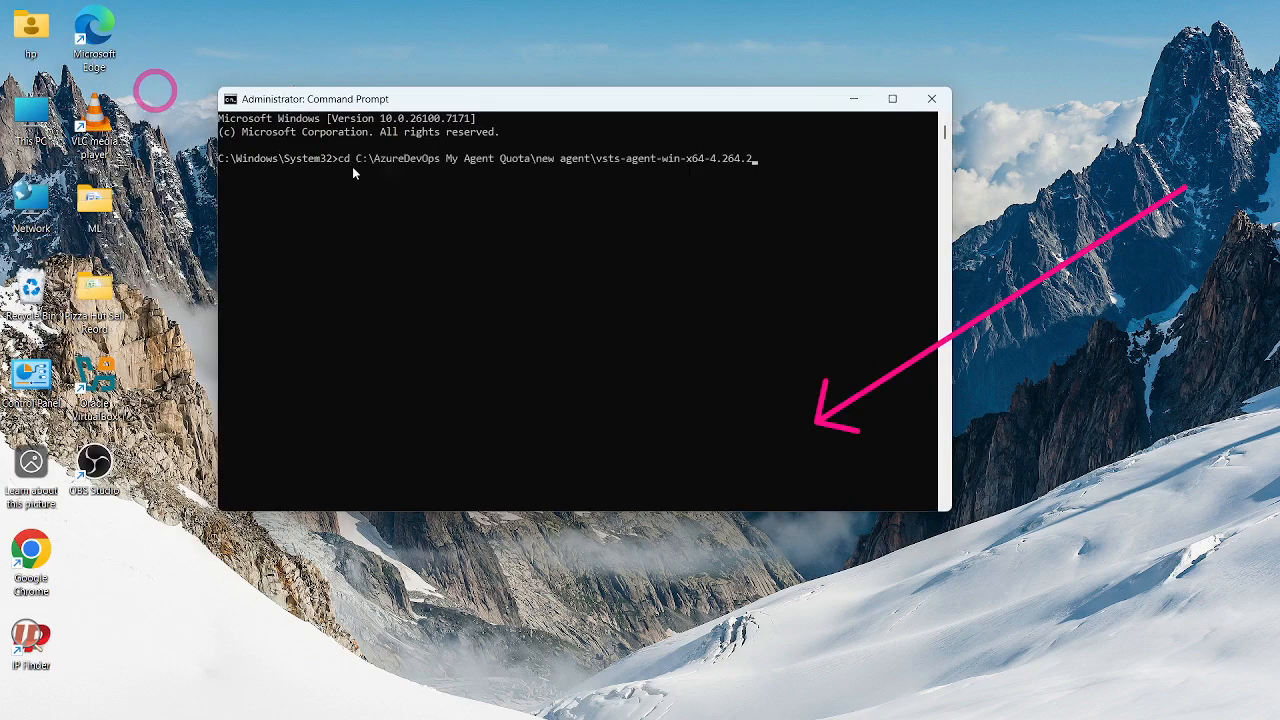
pyautogui.press('Return')
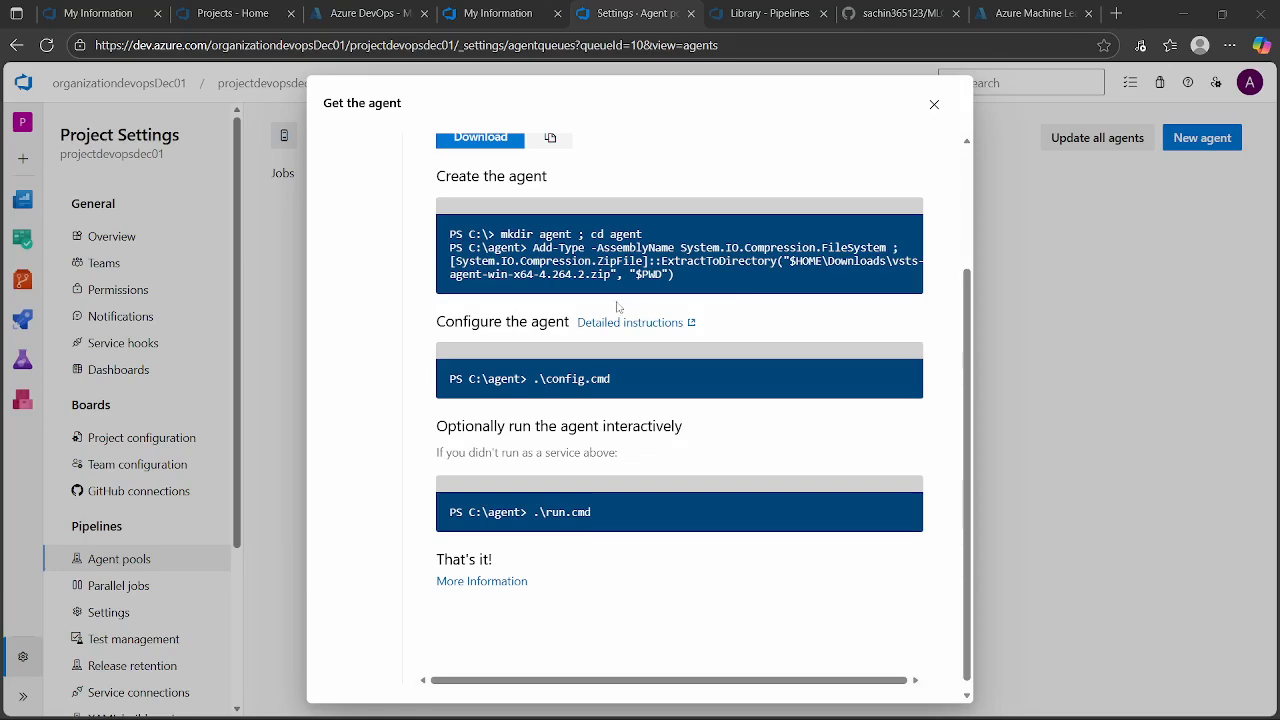
# - Copy config.cmd from the agent's configuration instructions in the browser and return to the administrator Command Prompt
pyautogui.scroll(2, 606, 354)
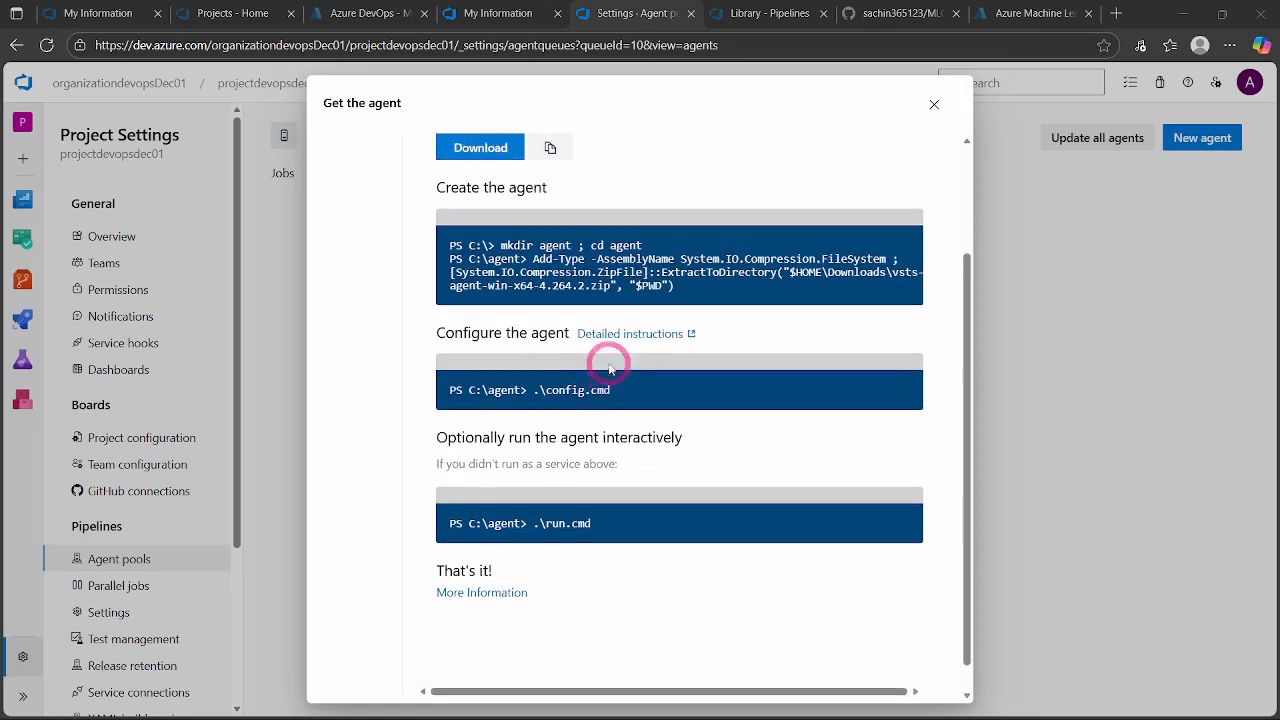
pyautogui.scroll(-3, 606, 354)
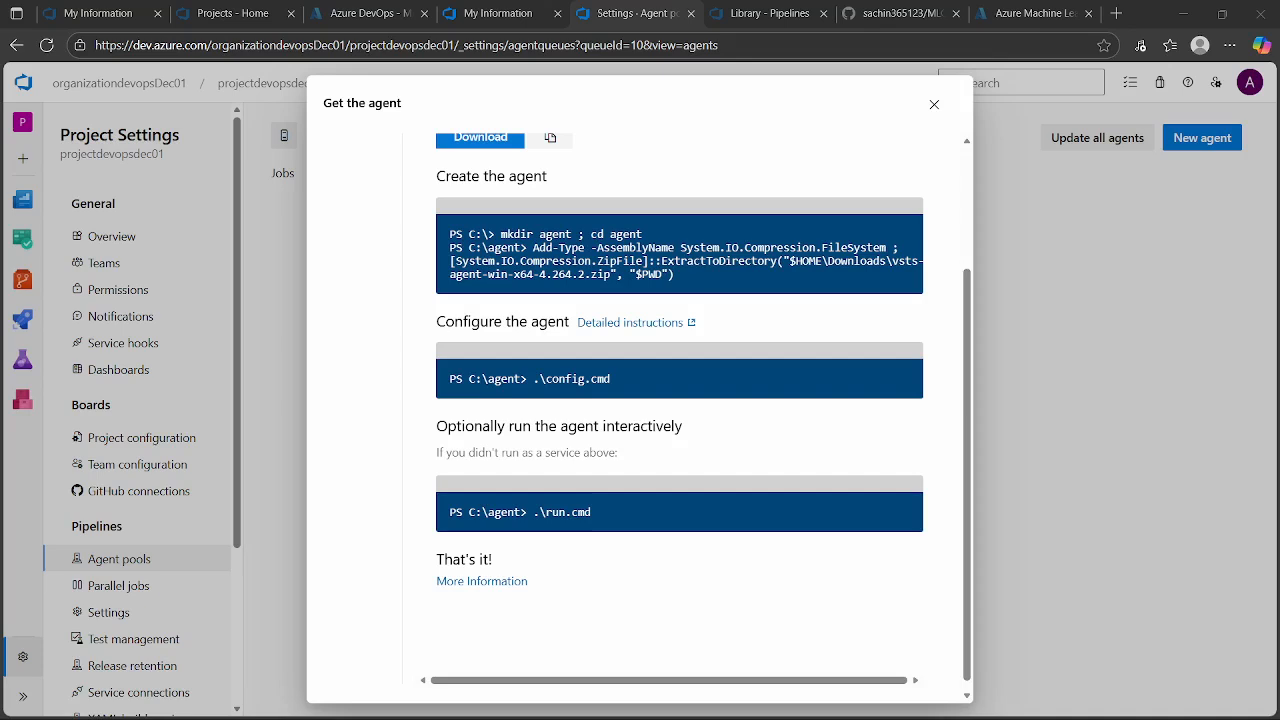
pyautogui.moveTo(546, 376); pyautogui.dragTo(606, 381)
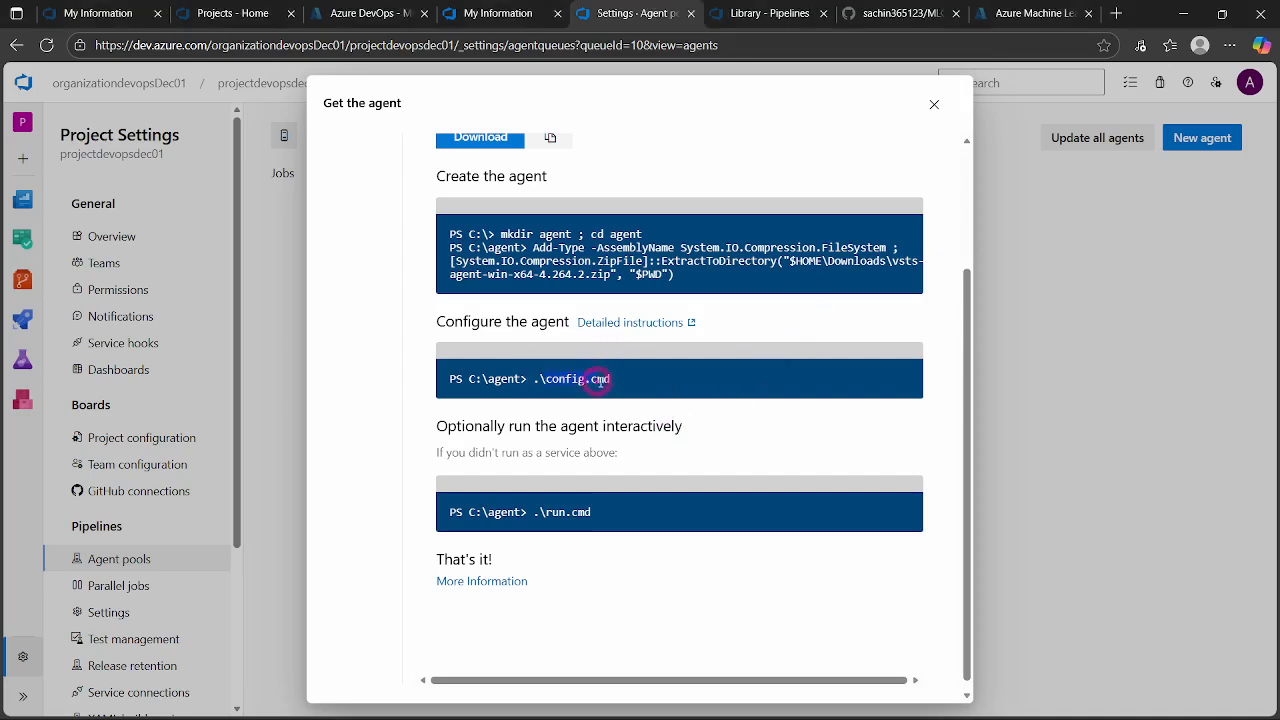
pyautogui.rightClick(606, 384)
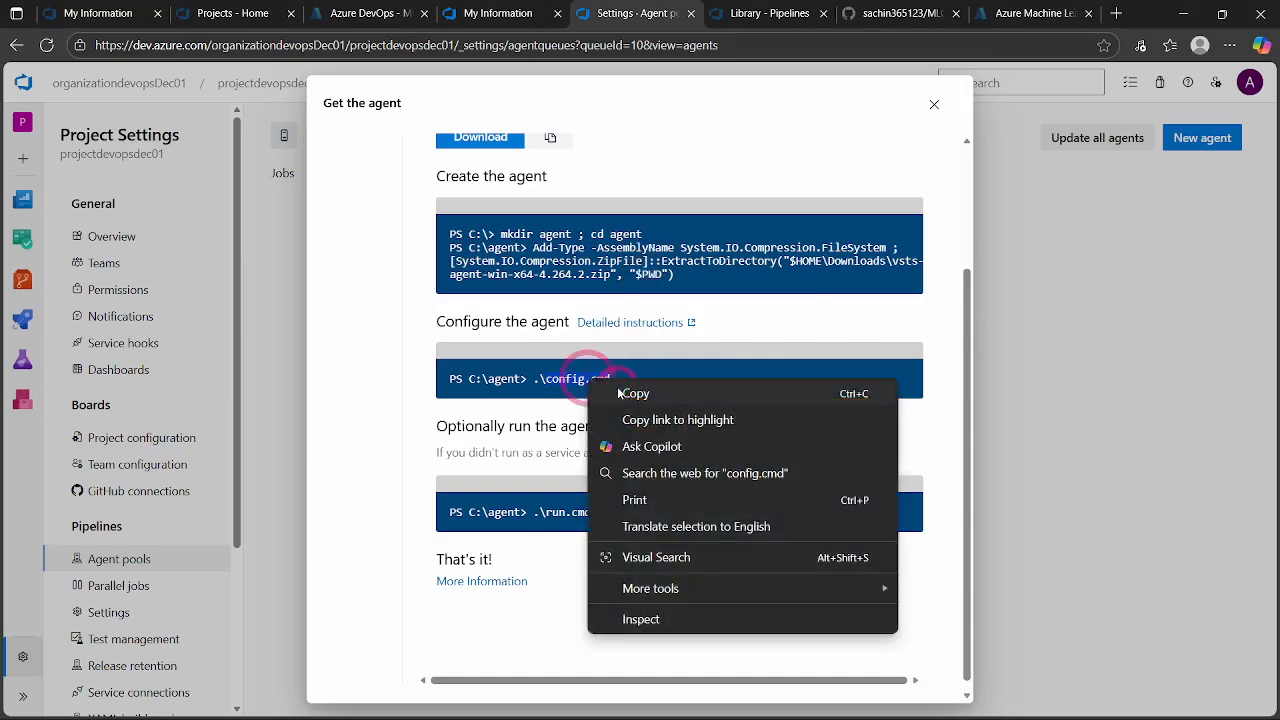
pyautogui.click(619, 391)
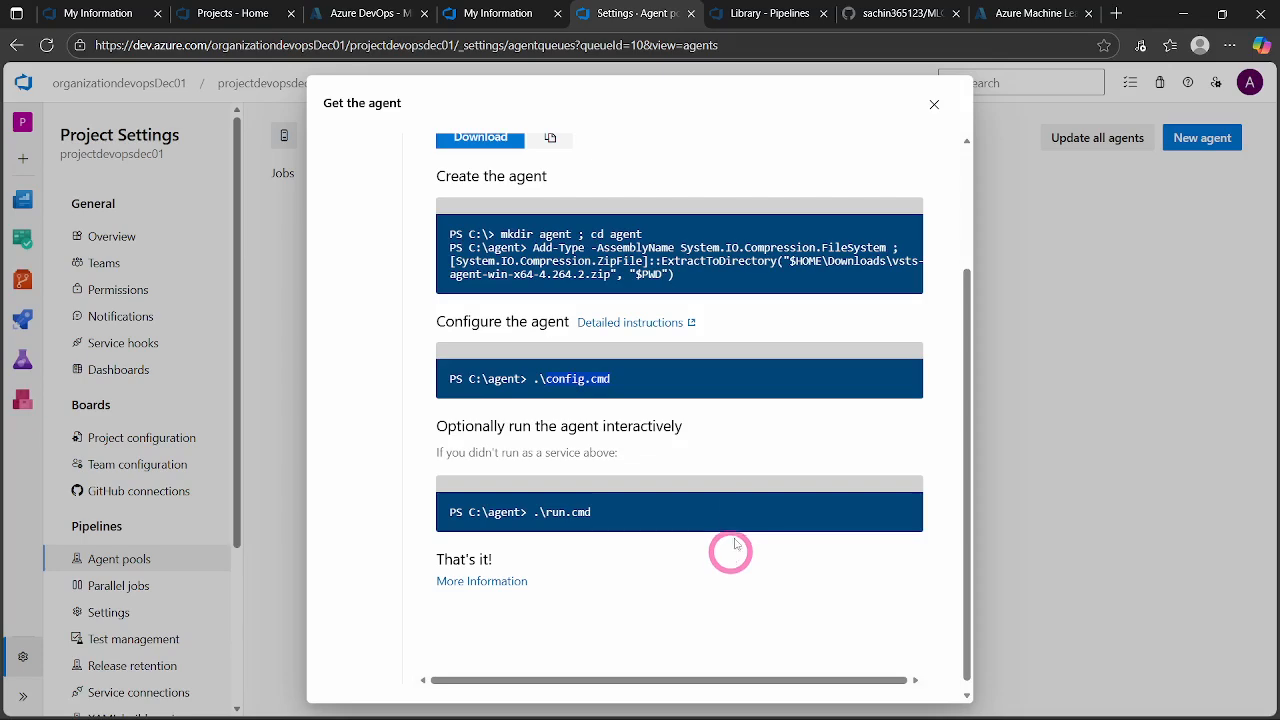
pyautogui.click(1183, 14)
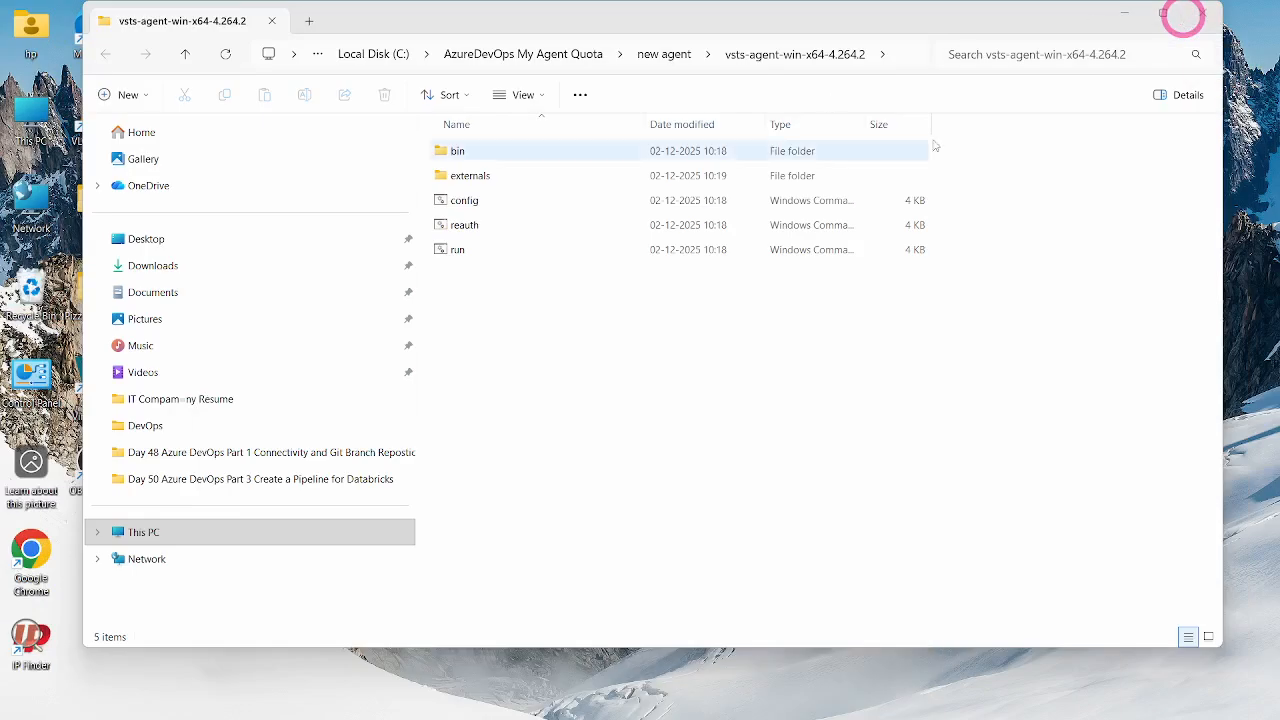
pyautogui.click(1126, 14)
pyautogui.click(630, 186)
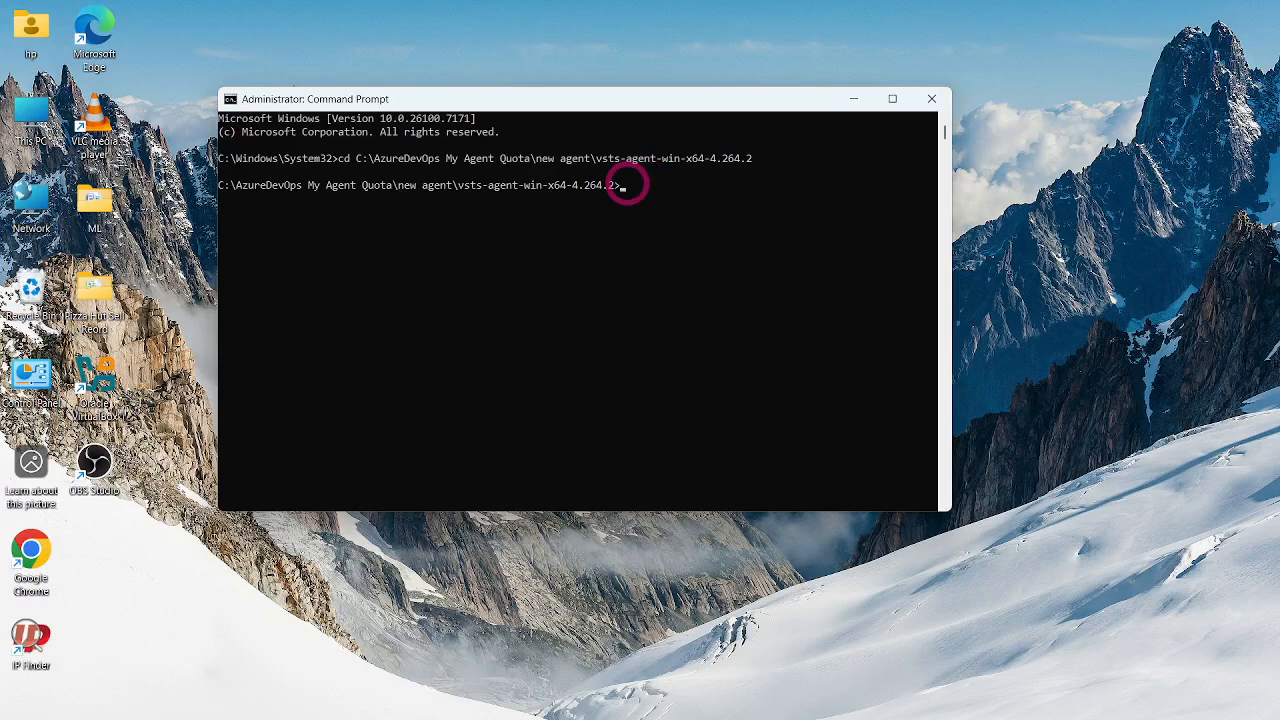
# - List the contents of the vsts-agent-win-x64-4.264.2 folder with dir in the administrator Command Prompt
pyautogui.click(623, 190)
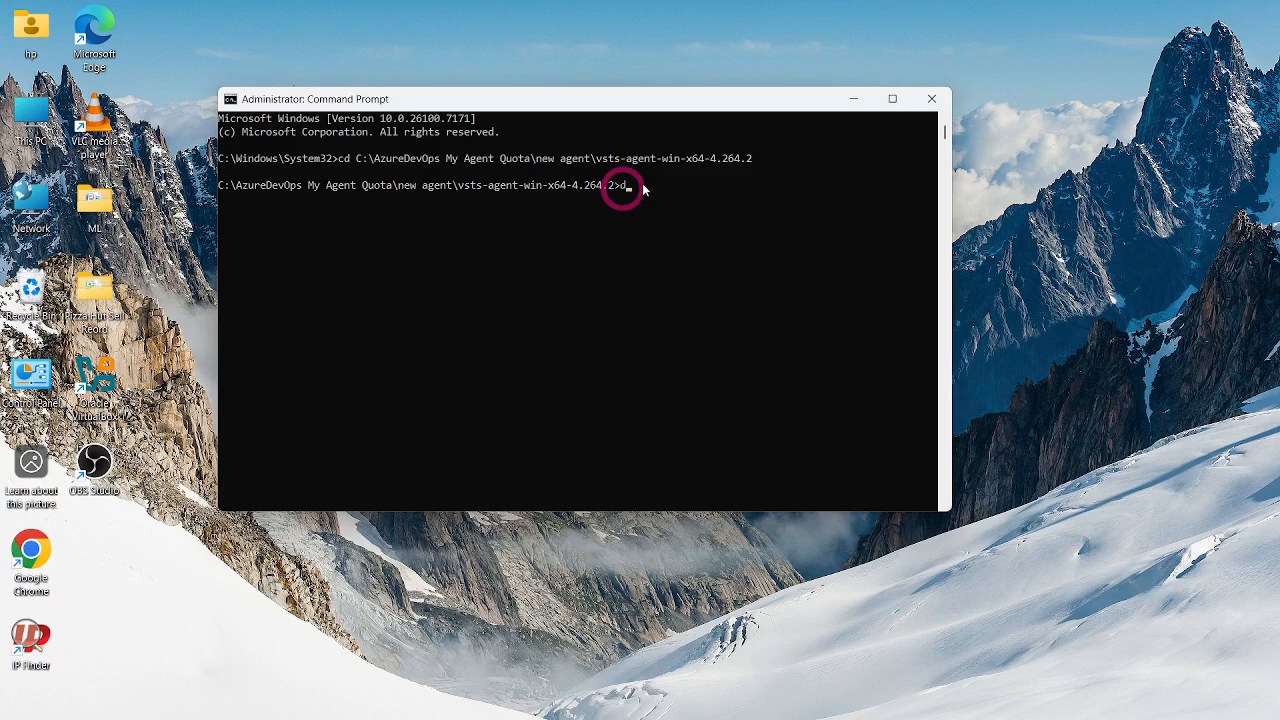
pyautogui.write('dir')
pyautogui.press('Return')
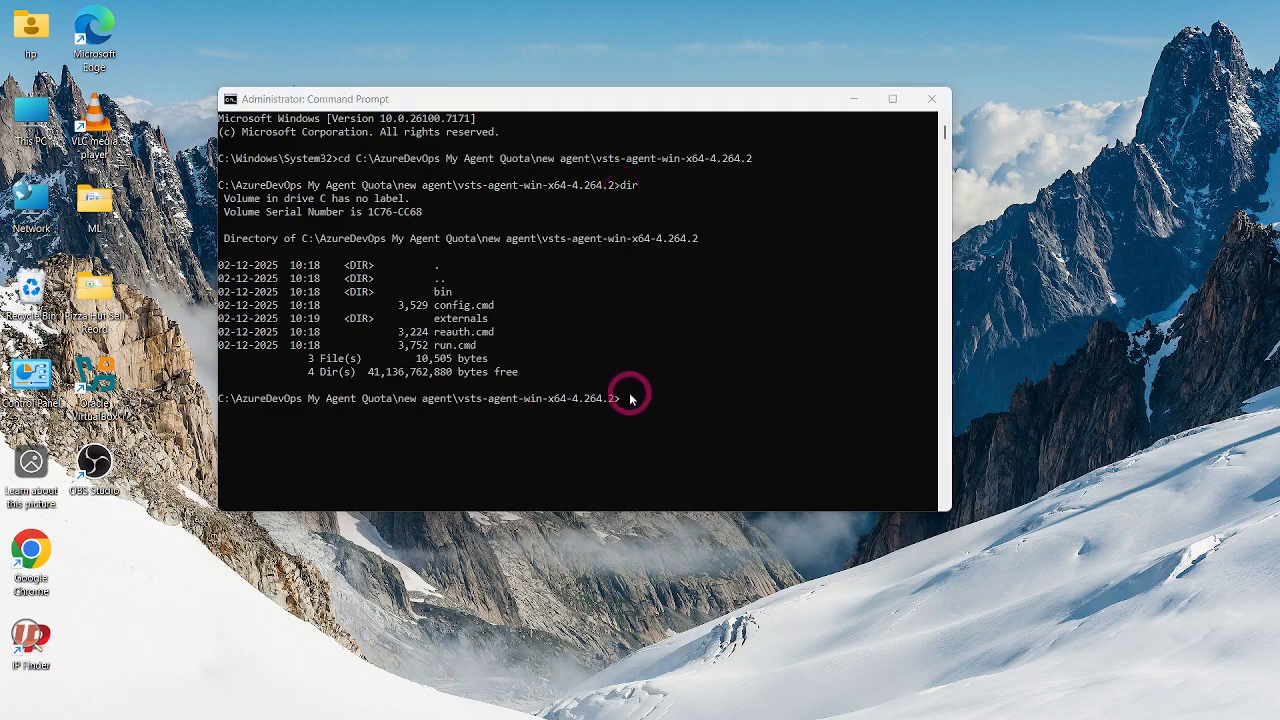
# - Run config.cmd from the agent folder to start the agent configuration
pyautogui.write('config.cmd')
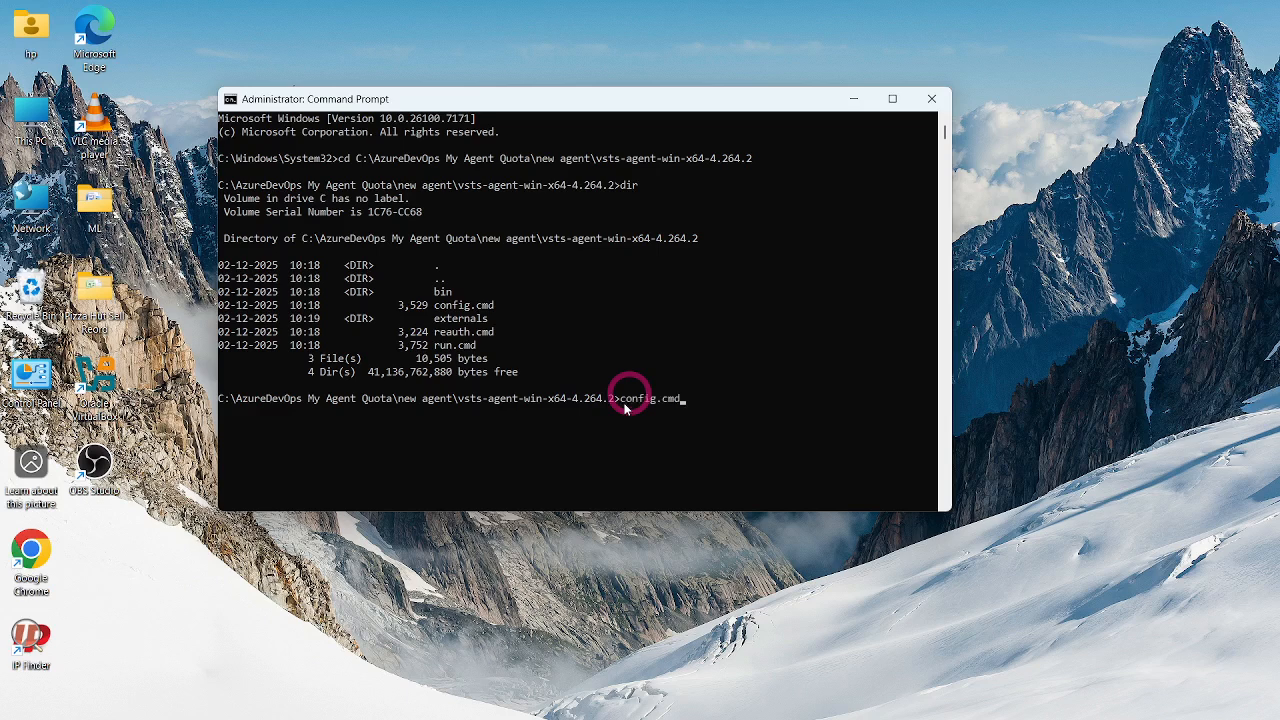
pyautogui.press('Return')
pyautogui.scroll(-1, 441, 354)
pyautogui.scroll(-2, 445, 338)
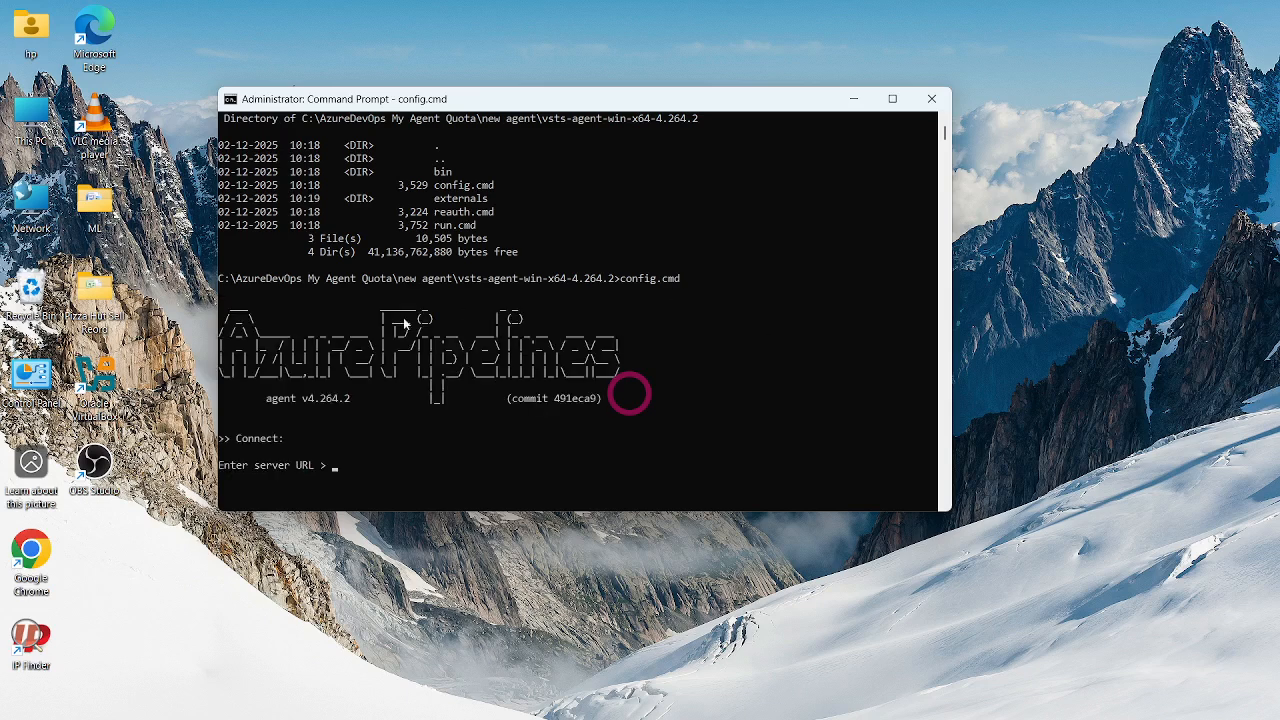
pyautogui.scroll(-2, 378, 341)
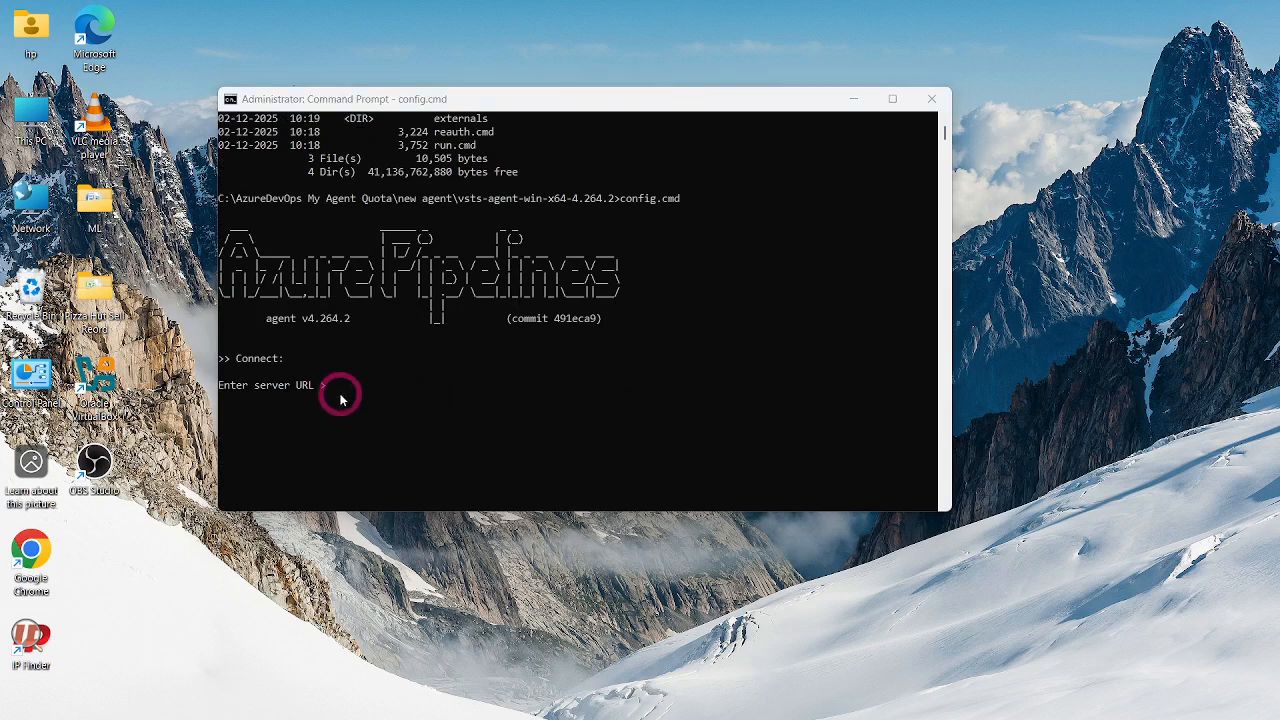
pyautogui.moveTo(714, 704)
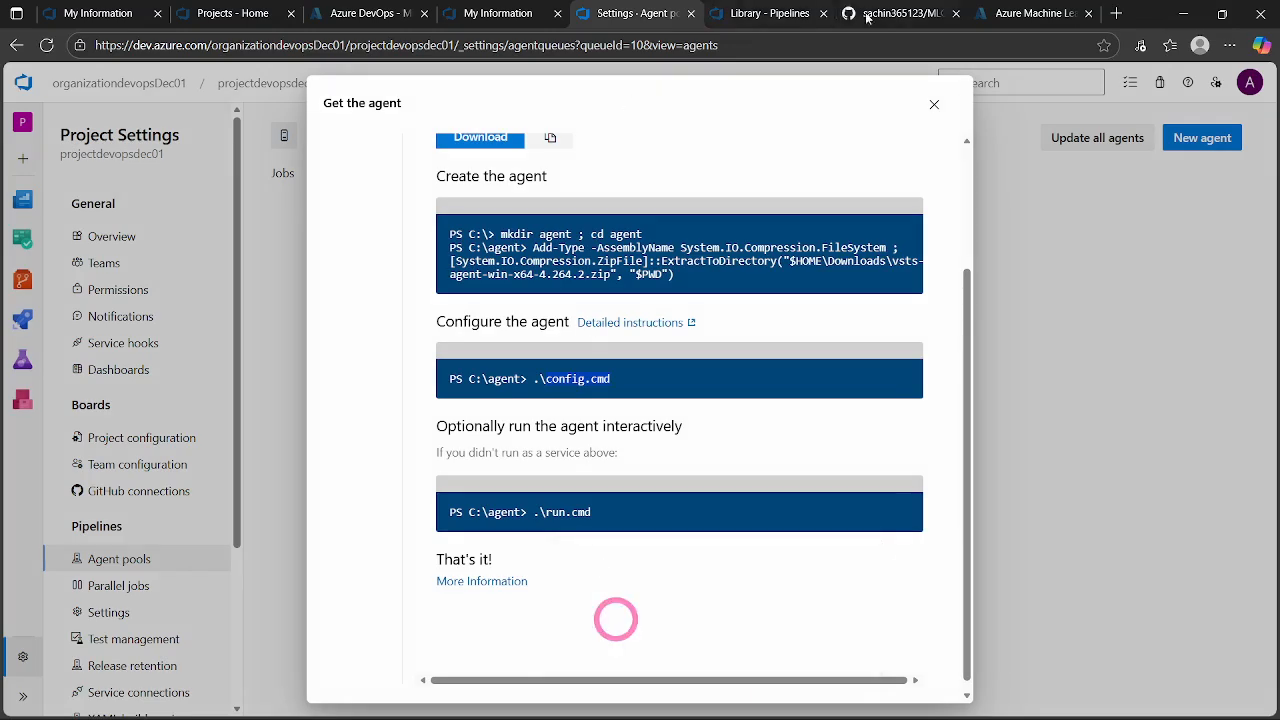
pyautogui.click(614, 614)
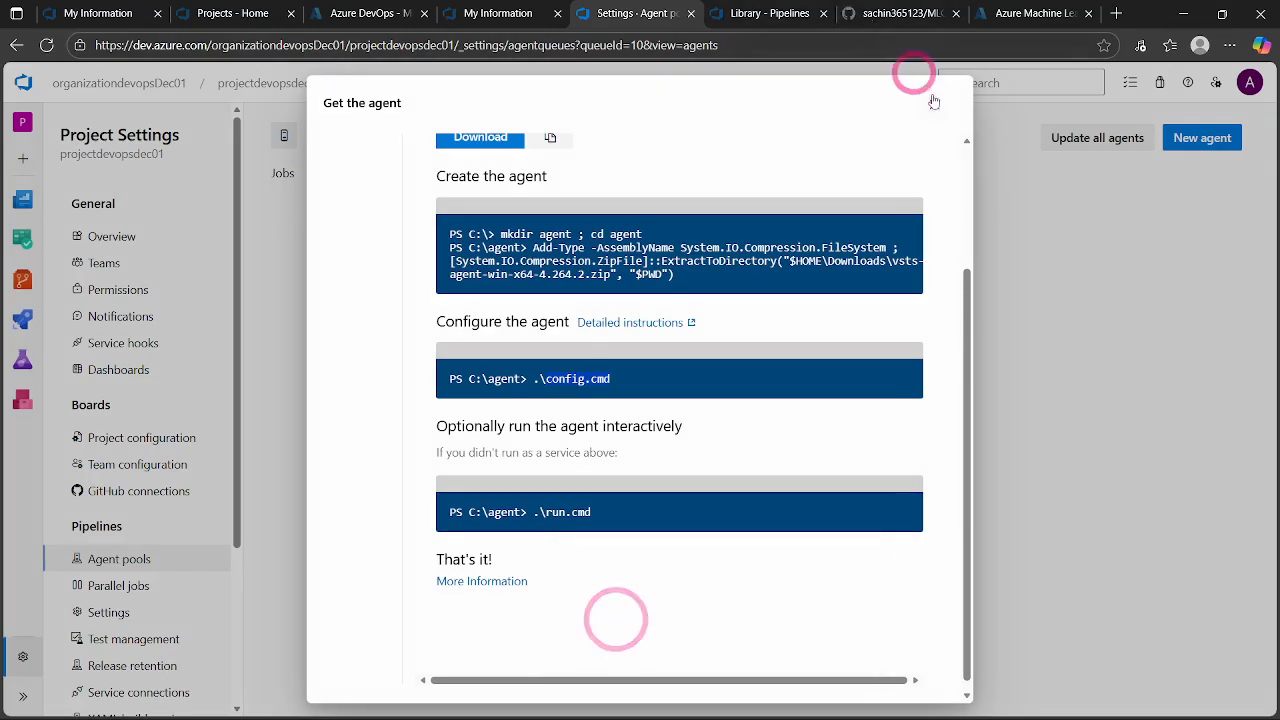
pyautogui.click(931, 103)
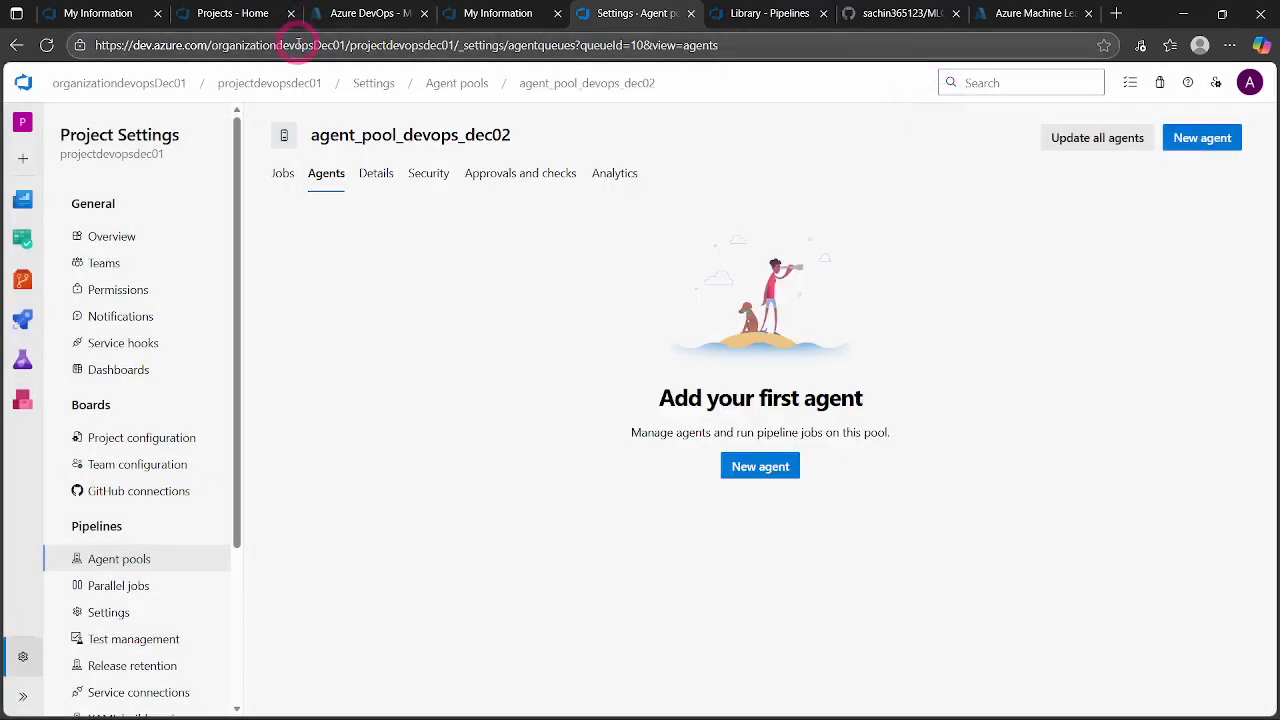
pyautogui.click(297, 46)
pyautogui.click(359, 45)
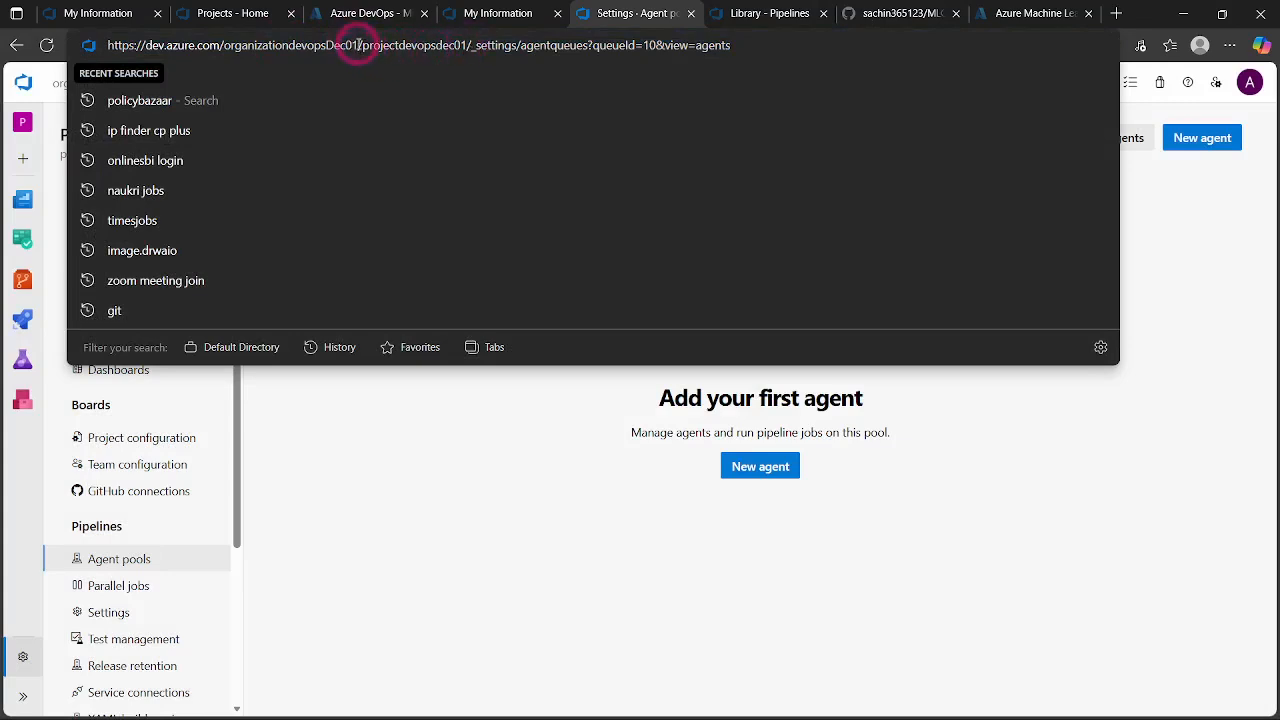
pyautogui.moveTo(358, 45); pyautogui.dragTo(102, 50)
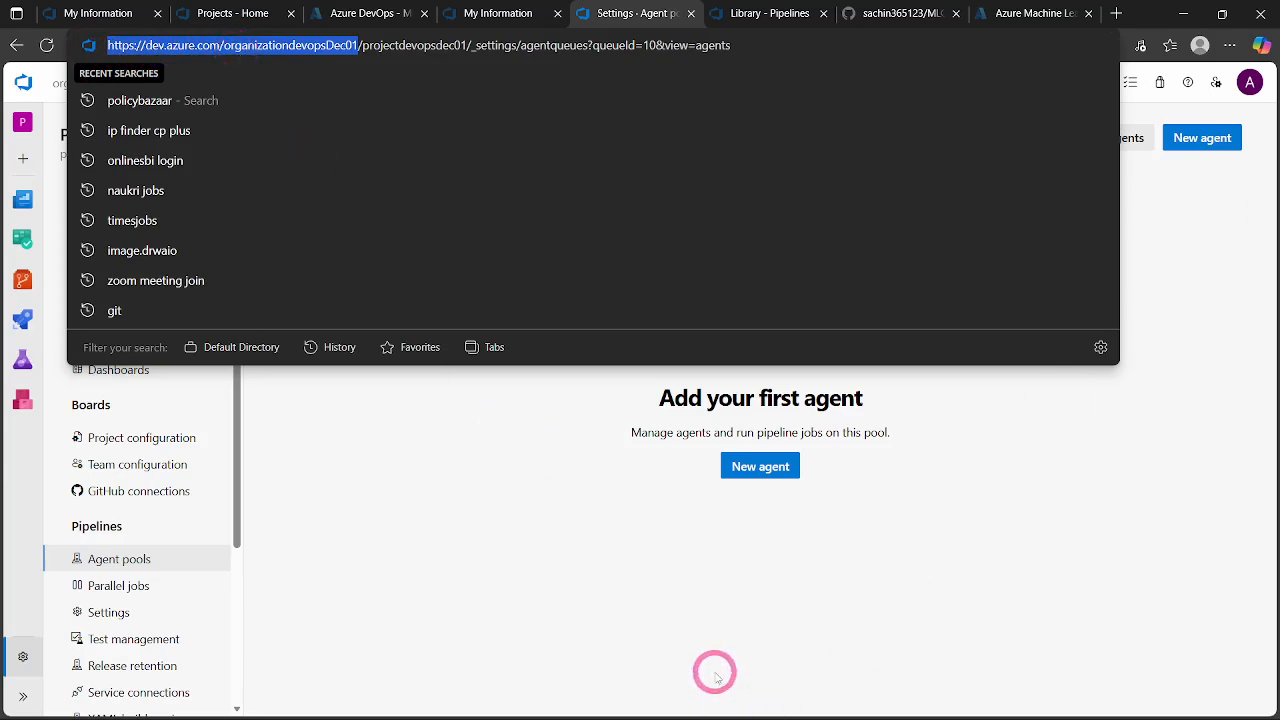
pyautogui.click(1100, 553)
pyautogui.click(1183, 13)
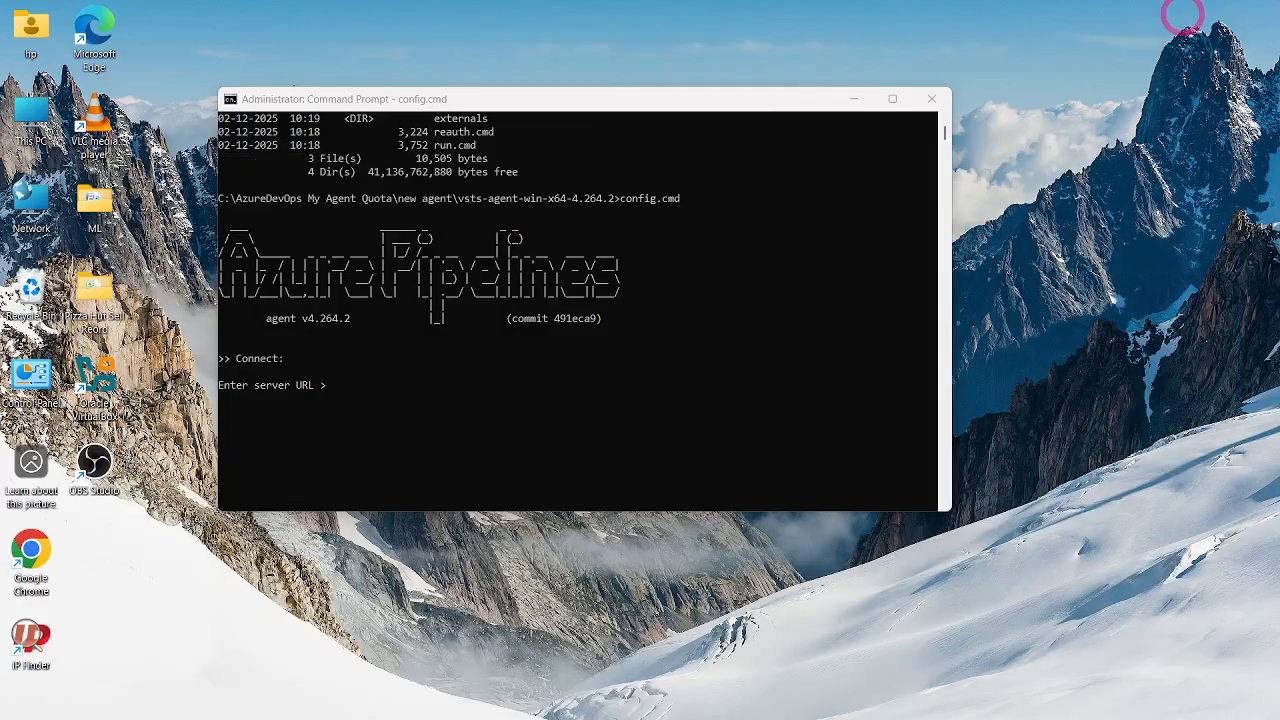
pyautogui.click(330, 385)
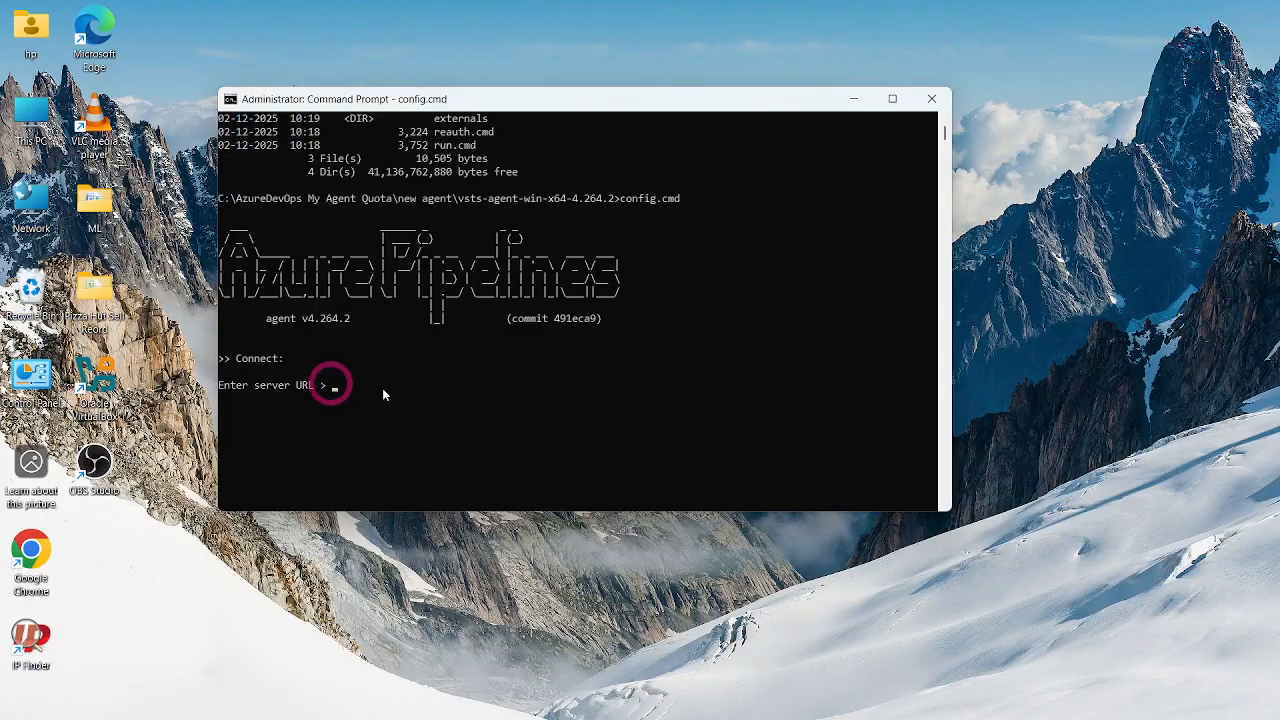
pyautogui.hotkey('ctrl', 'v')
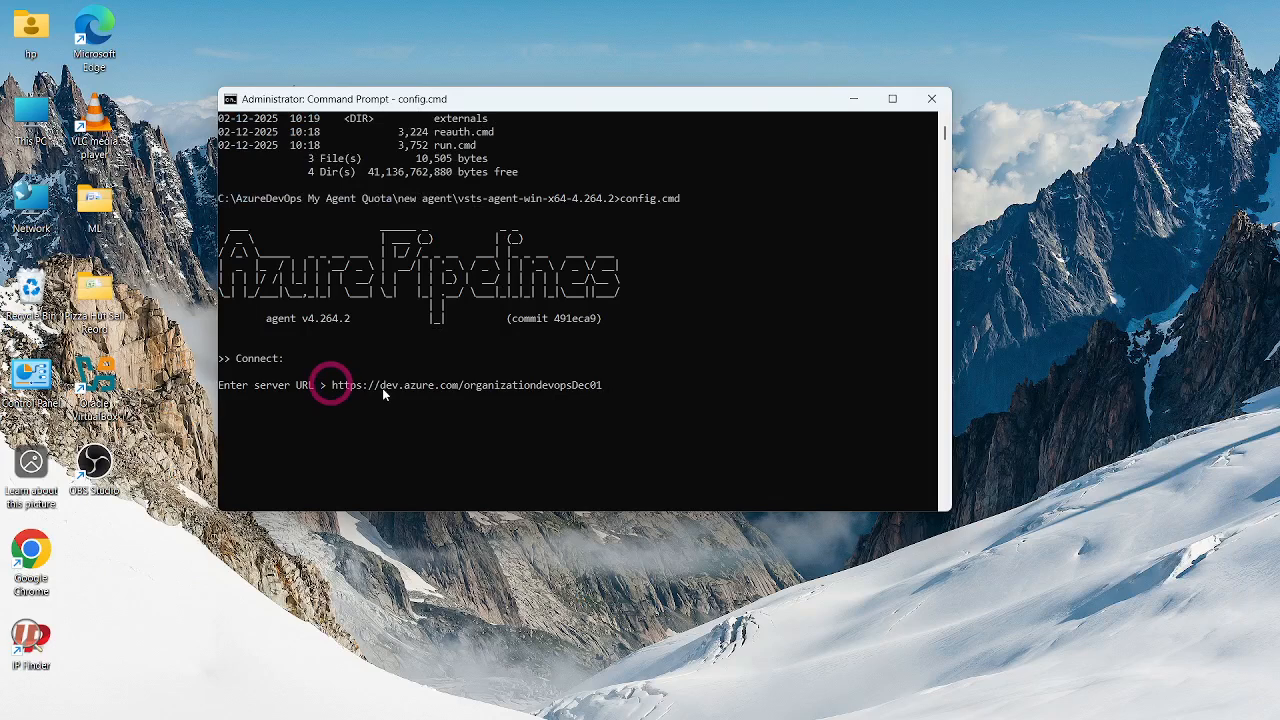
pyautogui.press('Return')
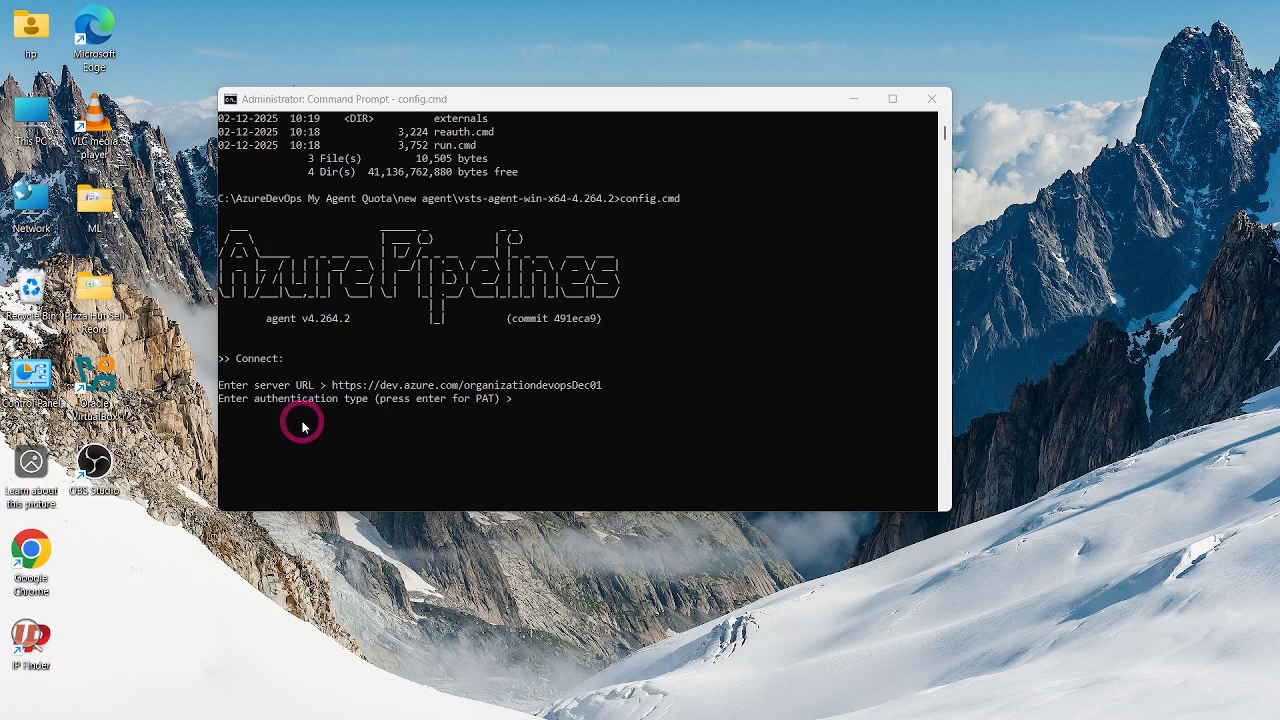
# - Switch to Azure DevOps in the browser and open the personal access tokens page of the user settings
pyautogui.moveTo(716, 703)
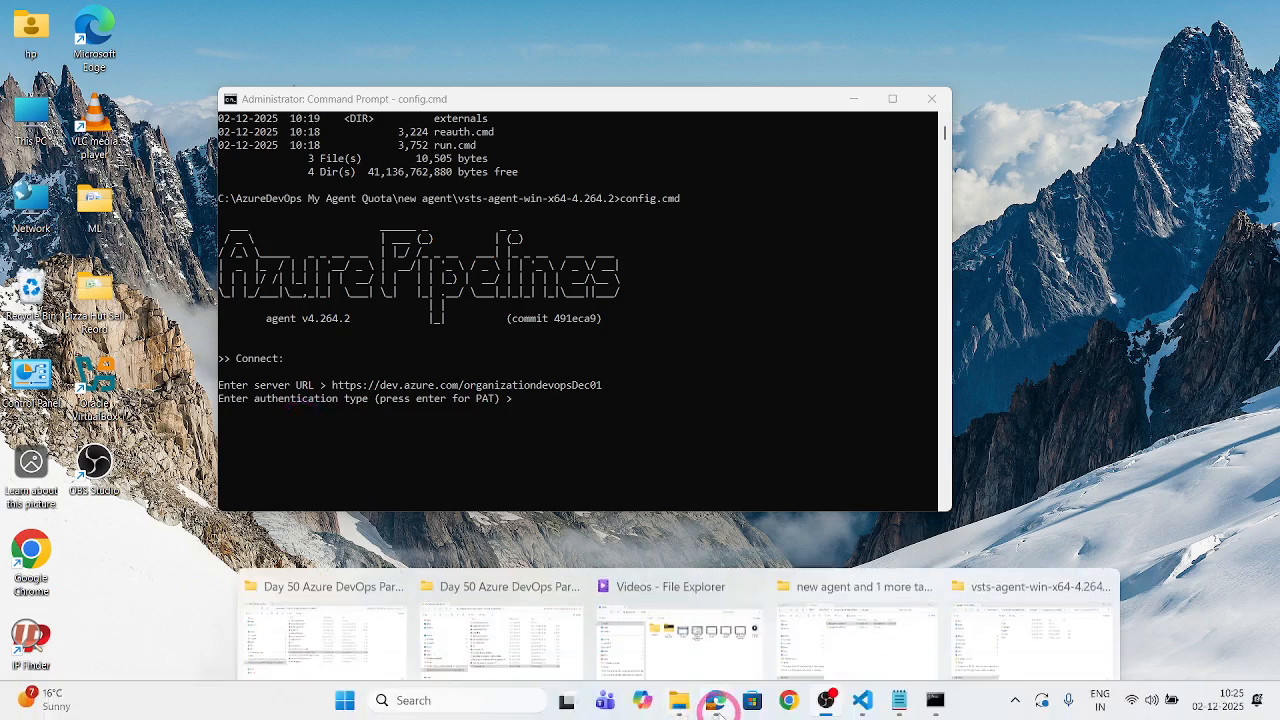
pyautogui.click(646, 609)
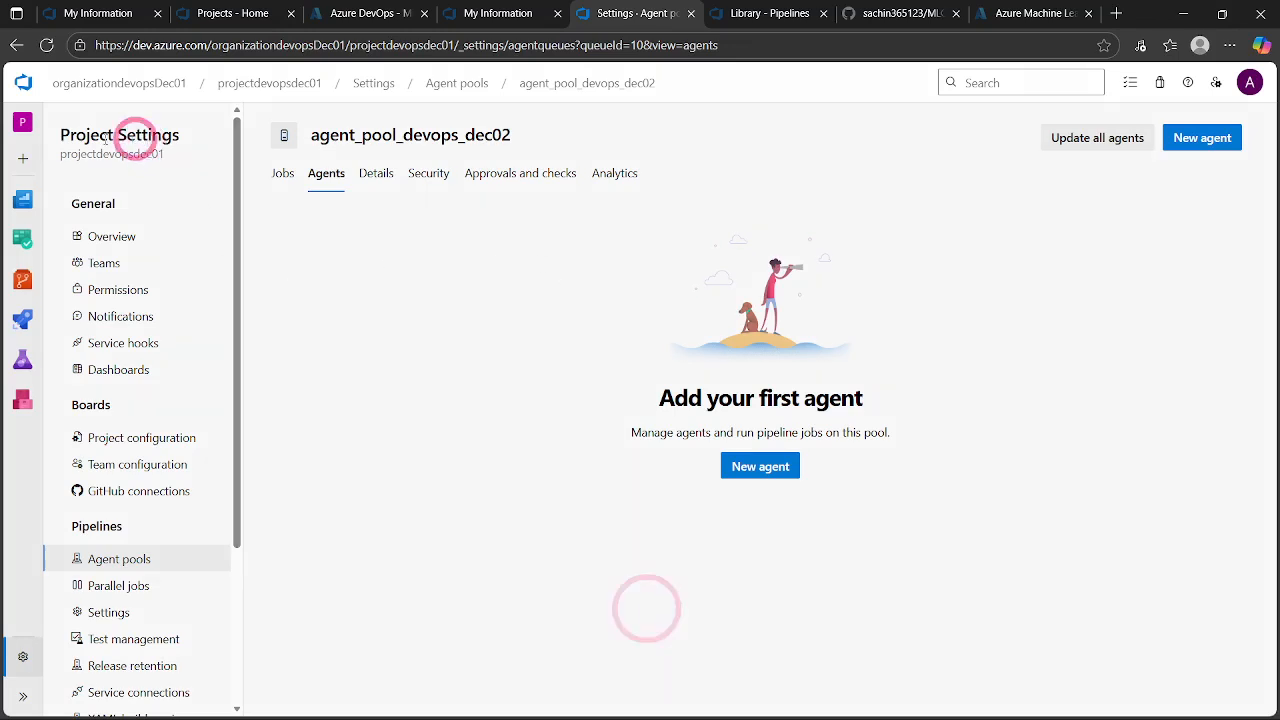
pyautogui.click(251, 85)
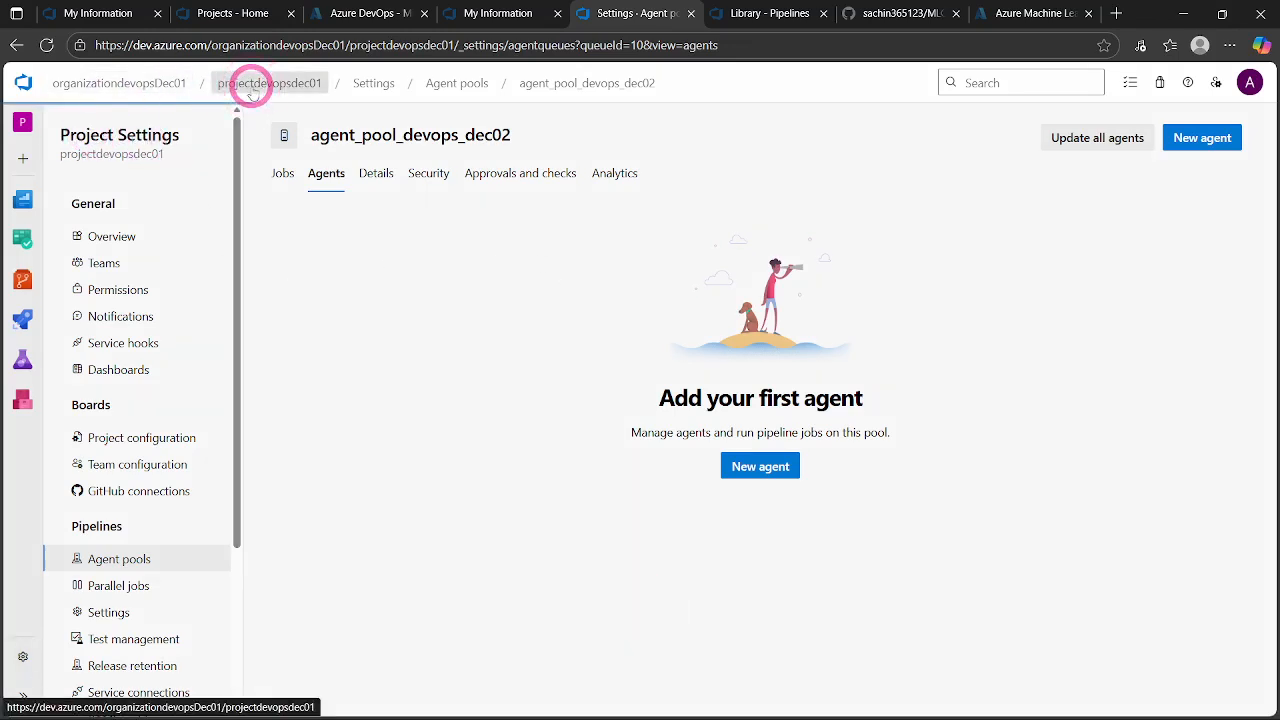
pyautogui.click(1248, 84)
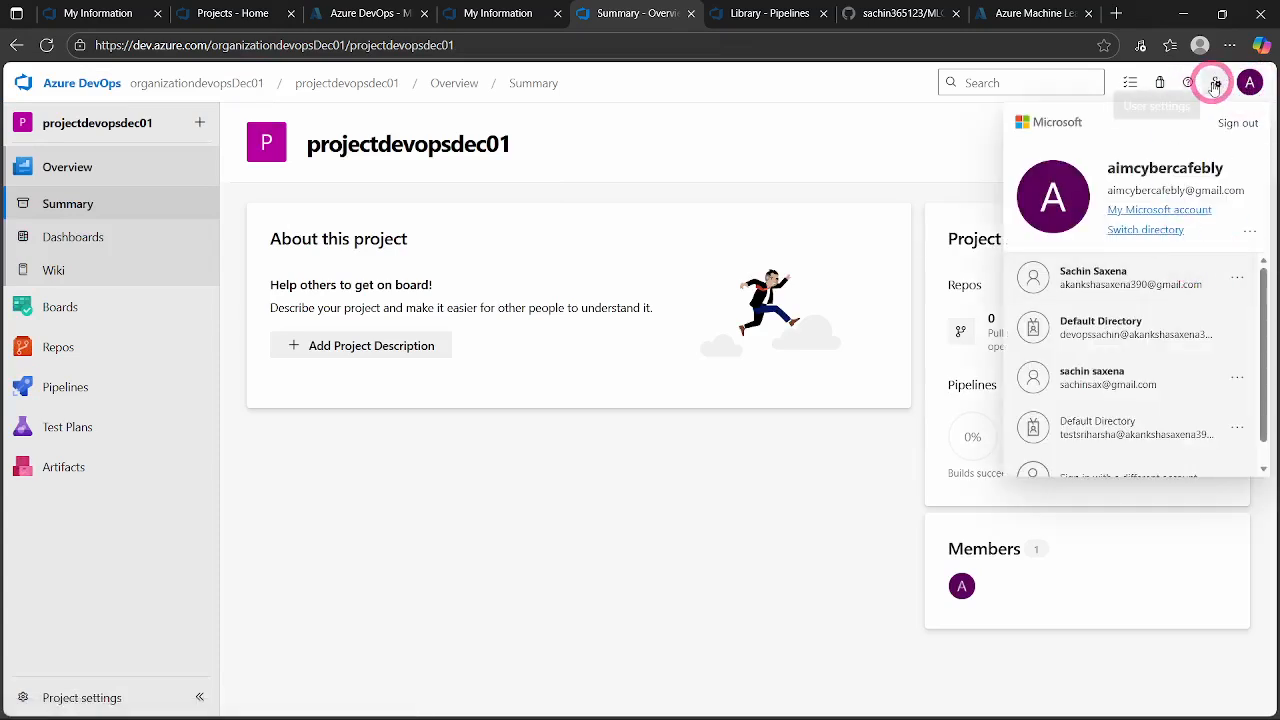
pyautogui.click(1214, 84)
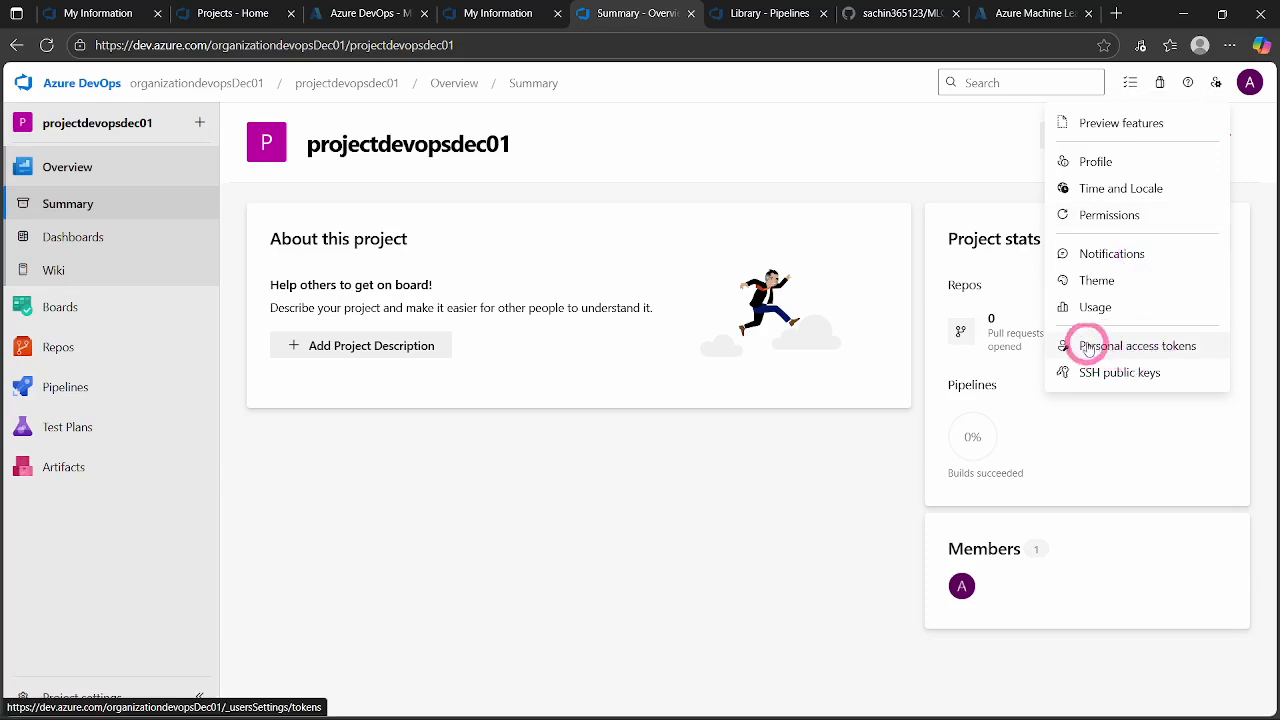
pyautogui.click(1143, 346)
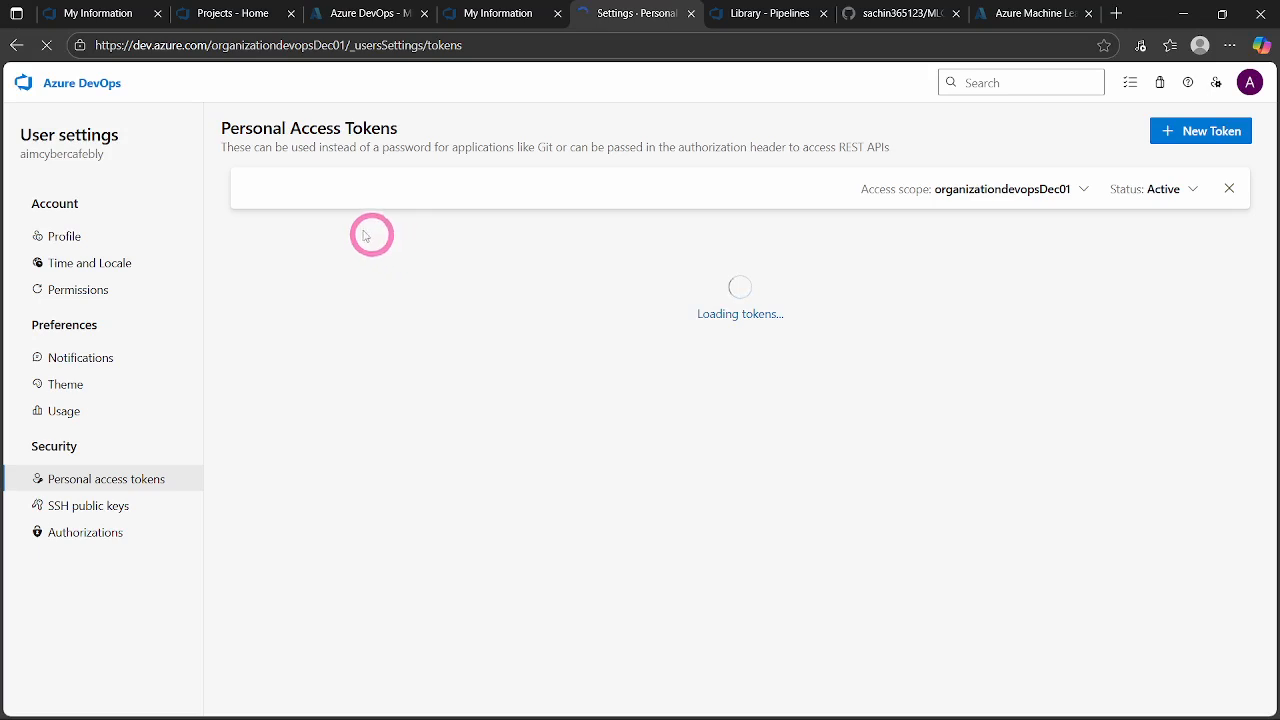
# - Start a new personal access token for organizationdevopsDec01 and name it token_1
pyautogui.click(1212, 135)
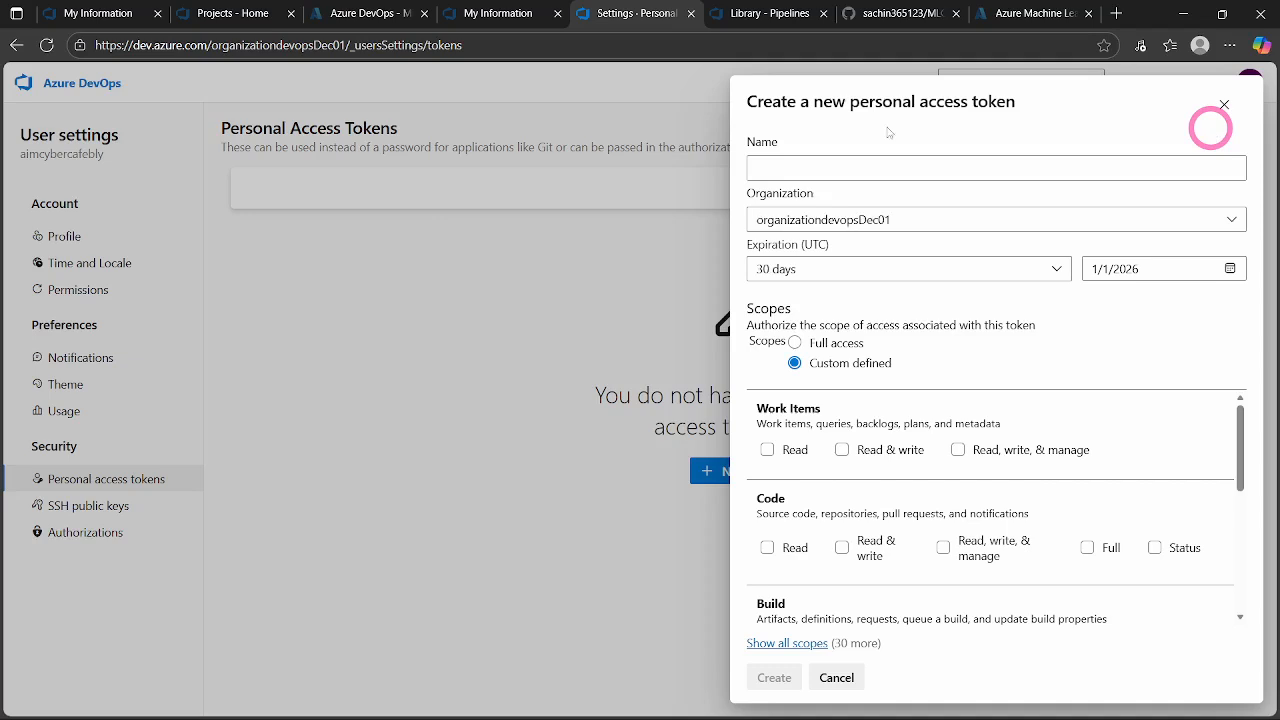
pyautogui.click(800, 167)
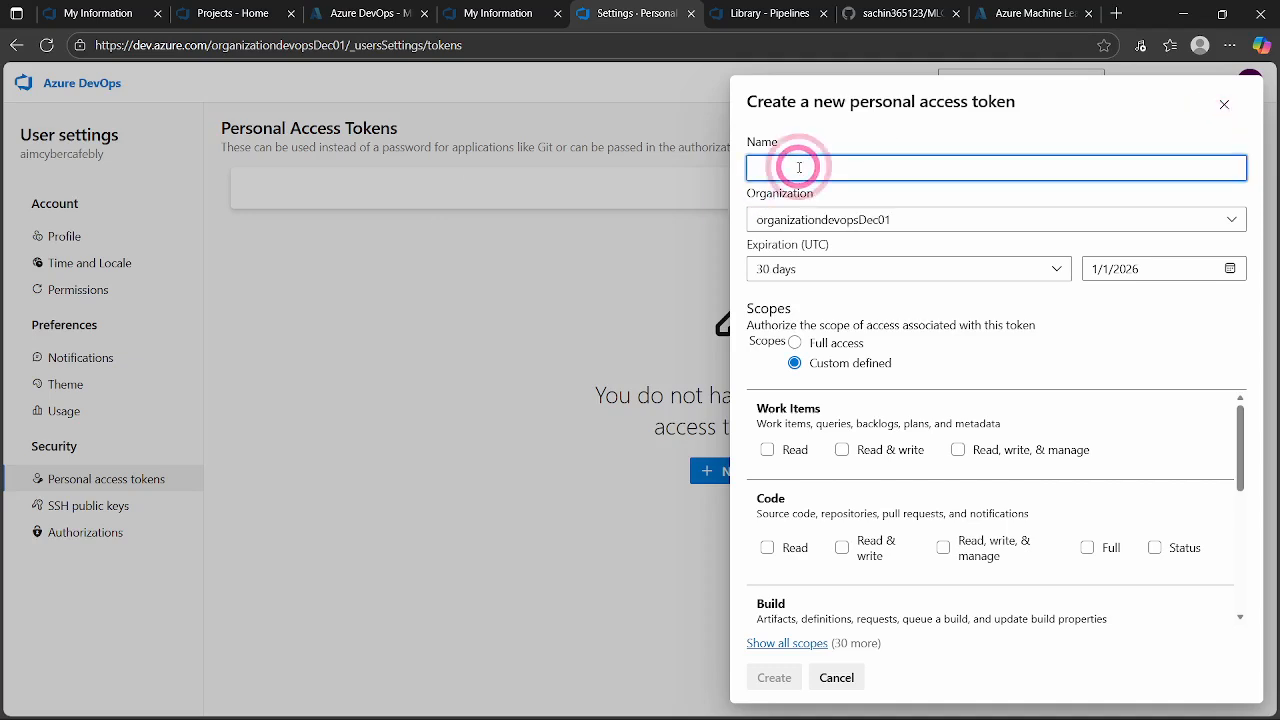
pyautogui.write('token_1')
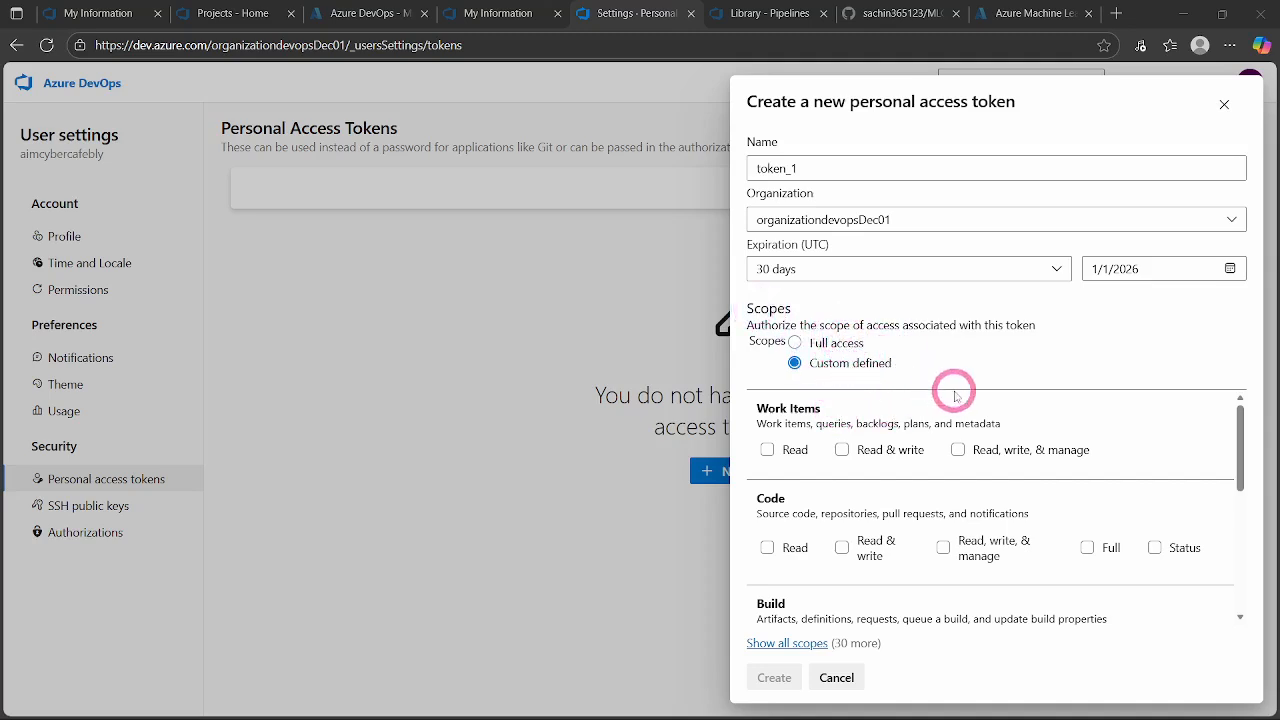
# - Show all custom-defined scopes and grant the token Read & manage access to Agent Pools
pyautogui.scroll(-2, 874, 475)
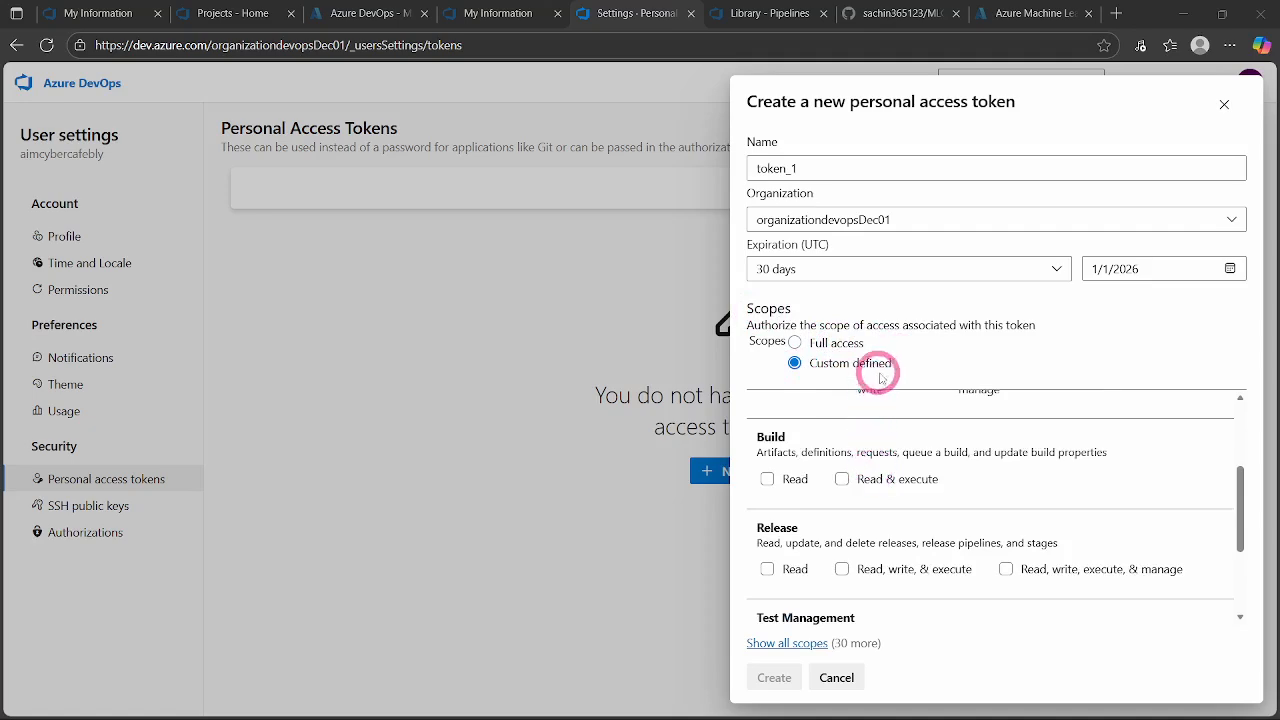
pyautogui.scroll(-2, 880, 445)
pyautogui.scroll(4, 862, 520)
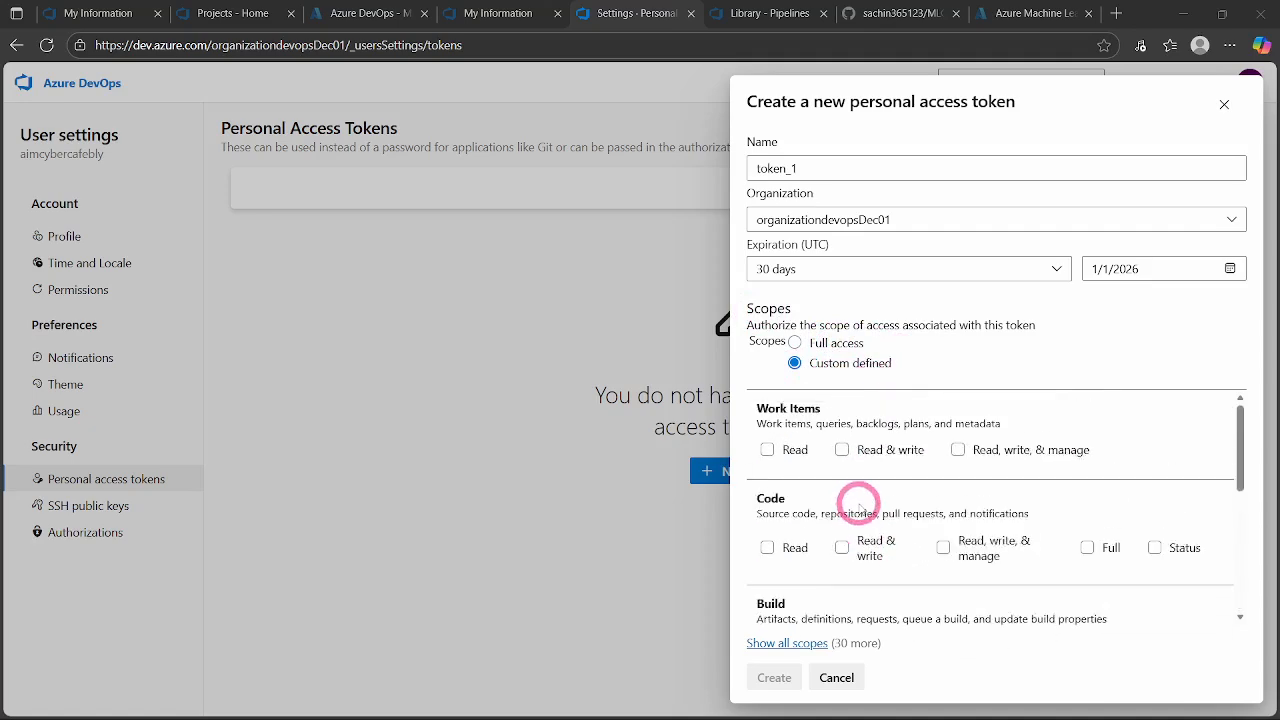
pyautogui.scroll(-4, 860, 505)
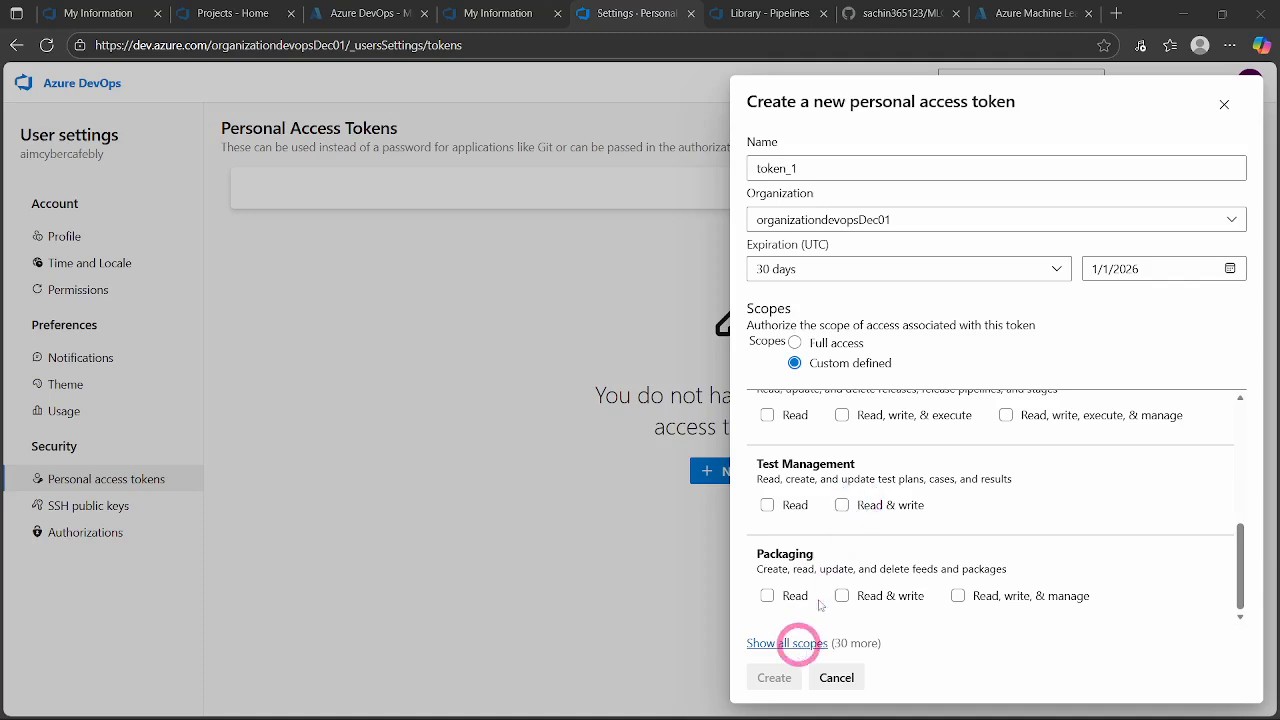
pyautogui.click(805, 645)
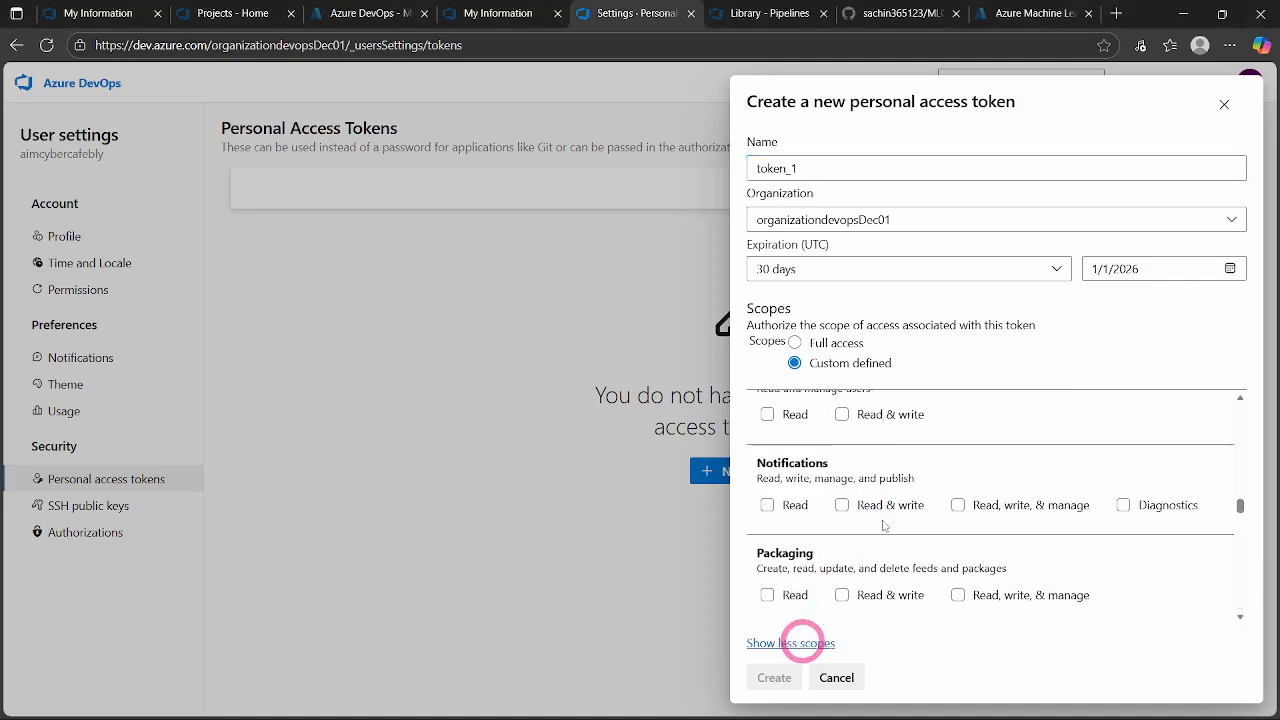
pyautogui.scroll(-5, 880, 514)
pyautogui.scroll(-4, 878, 514)
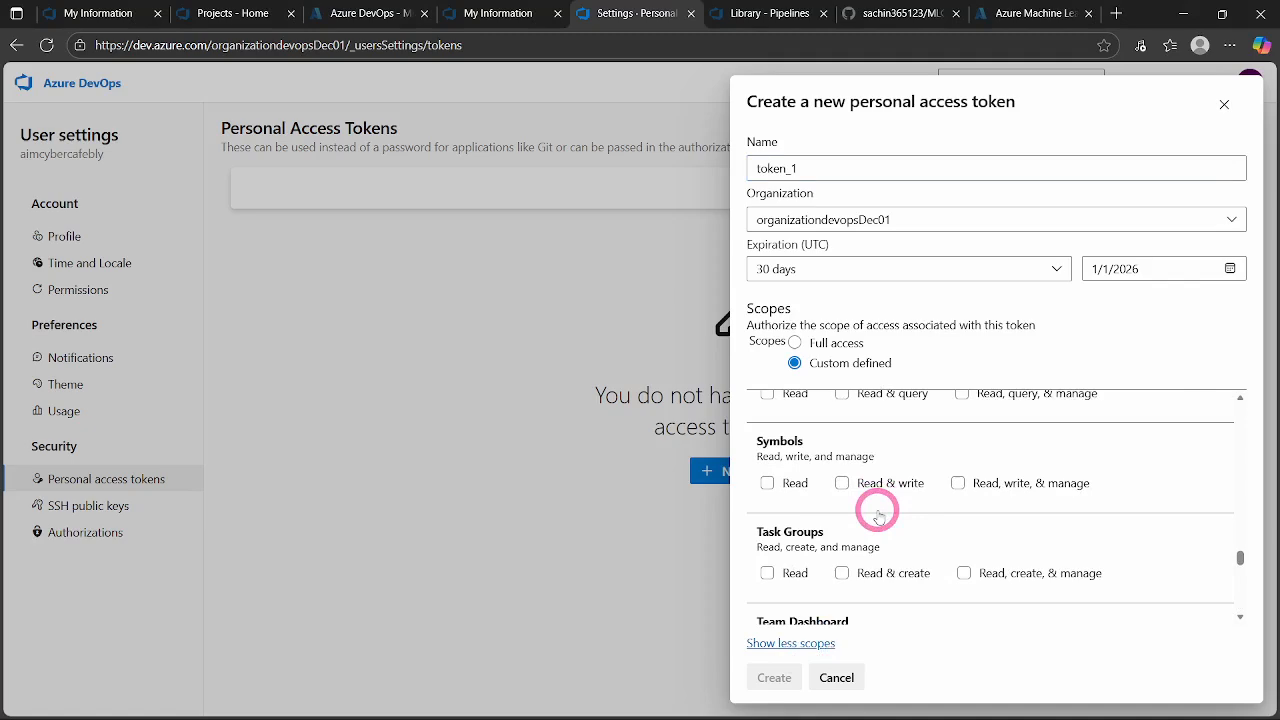
pyautogui.scroll(-1, 891, 505)
pyautogui.scroll(-3, 893, 507)
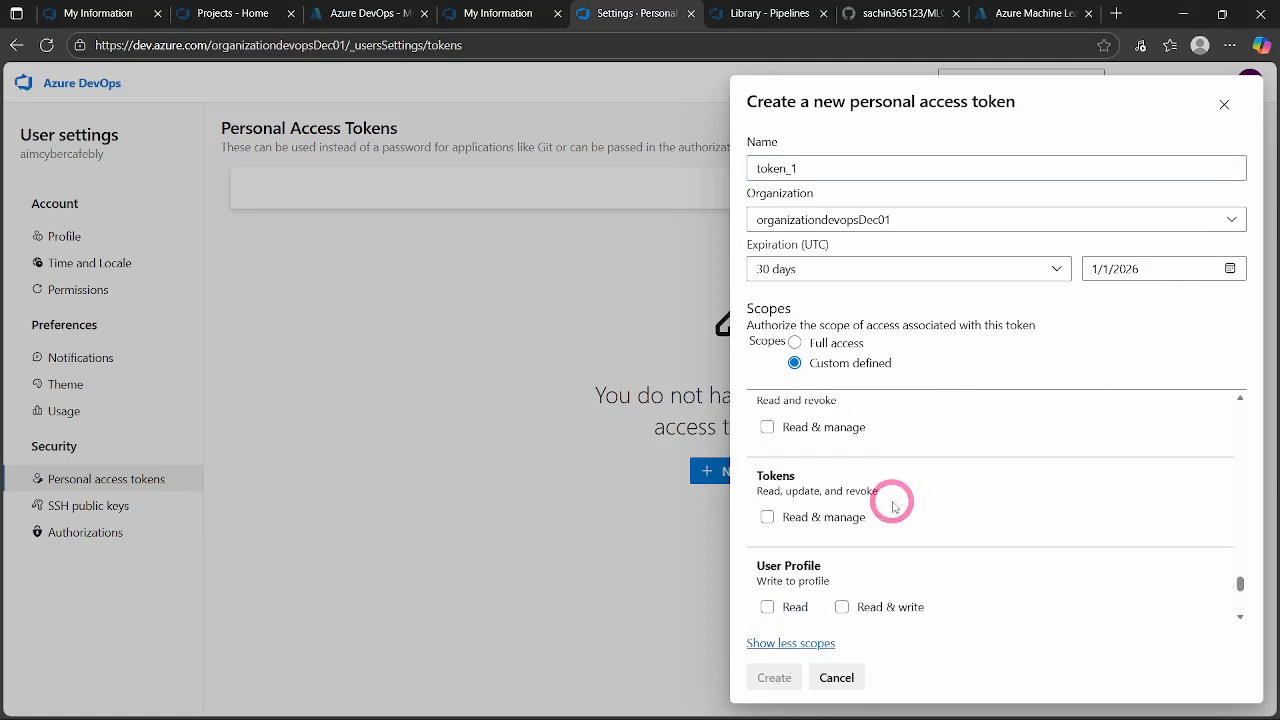
pyautogui.scroll(8, 891, 512)
pyautogui.scroll(10, 891, 515)
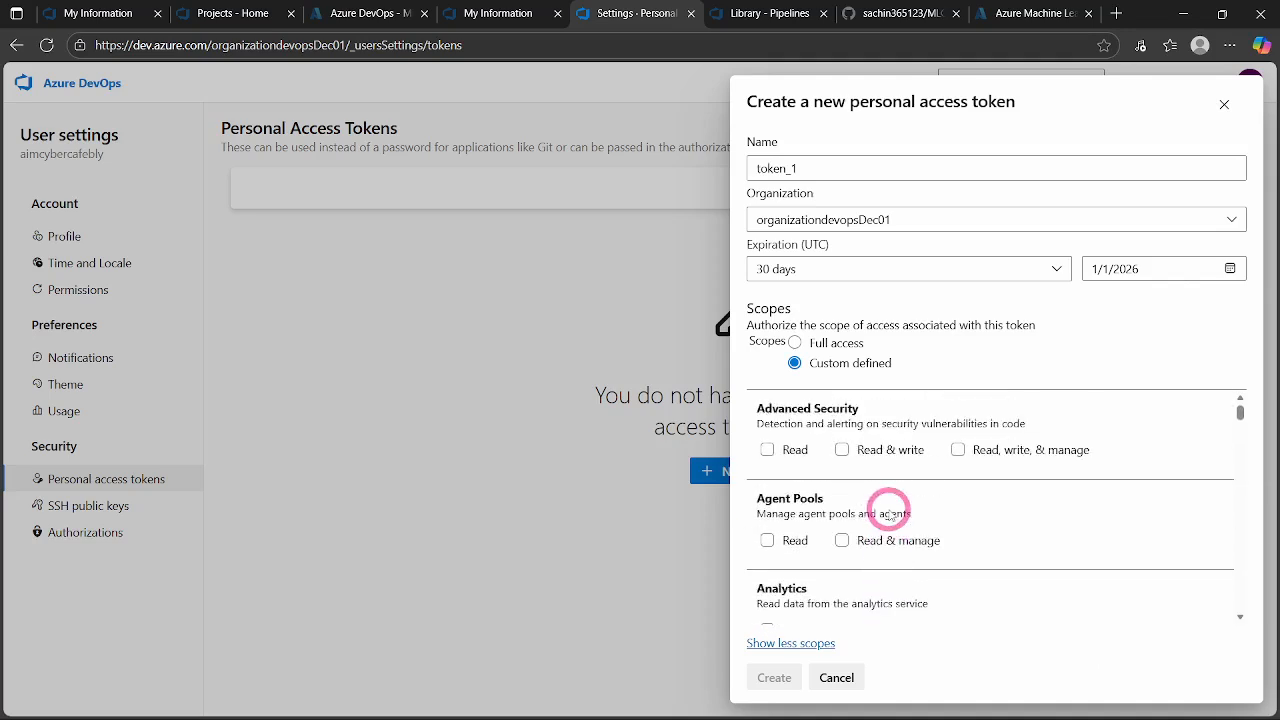
pyautogui.click(767, 541)
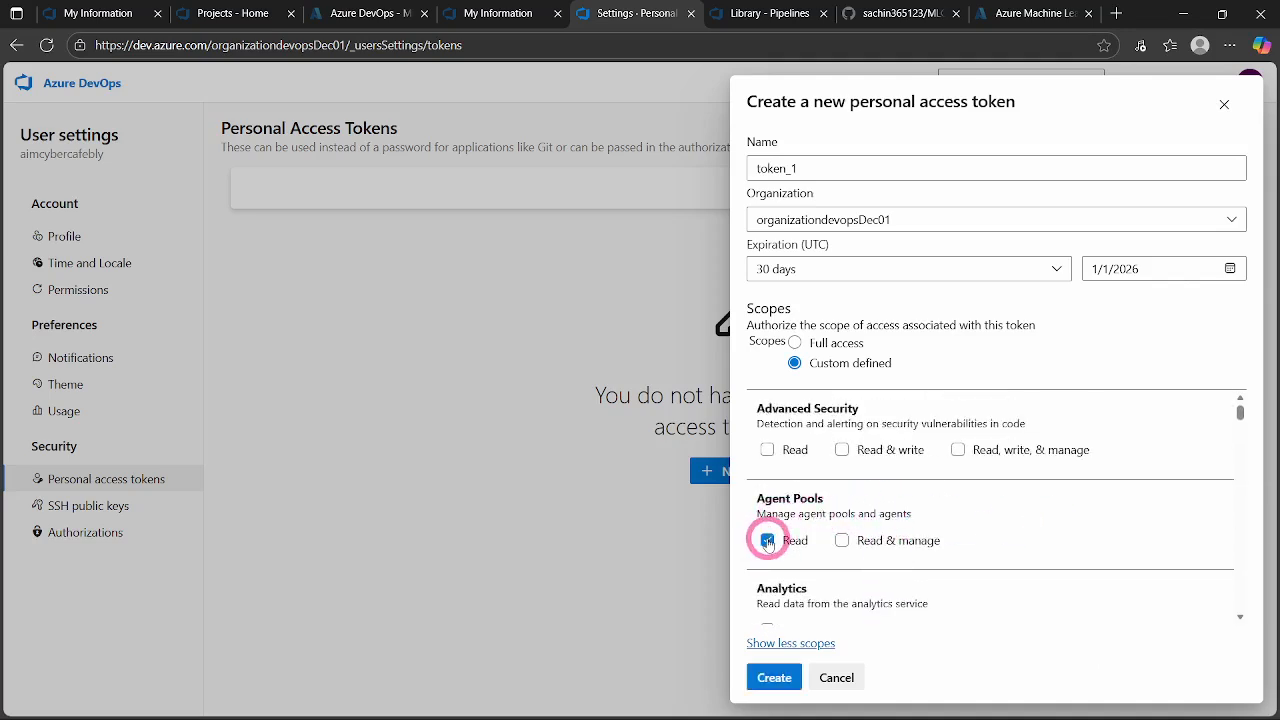
pyautogui.click(841, 541)
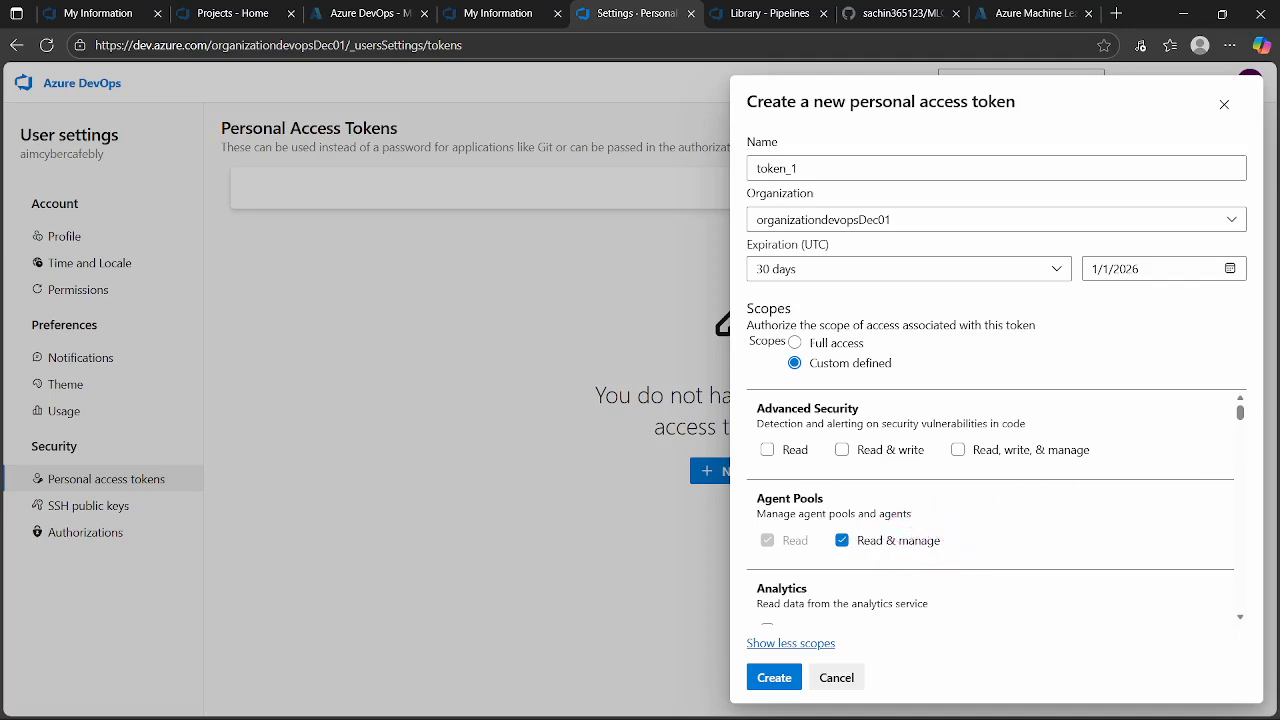
# - Create the personal access token, copy its value to the clipboard and return to the administrator Command Prompt
pyautogui.click(774, 679)
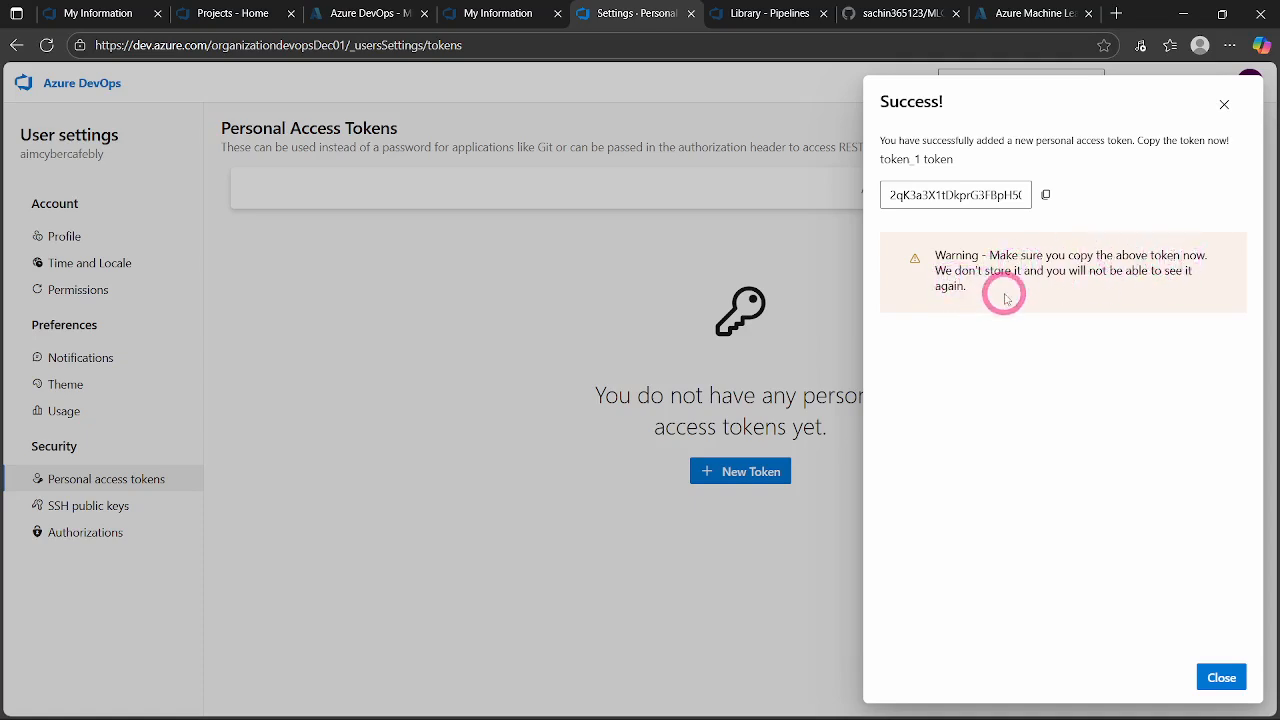
pyautogui.click(1046, 195)
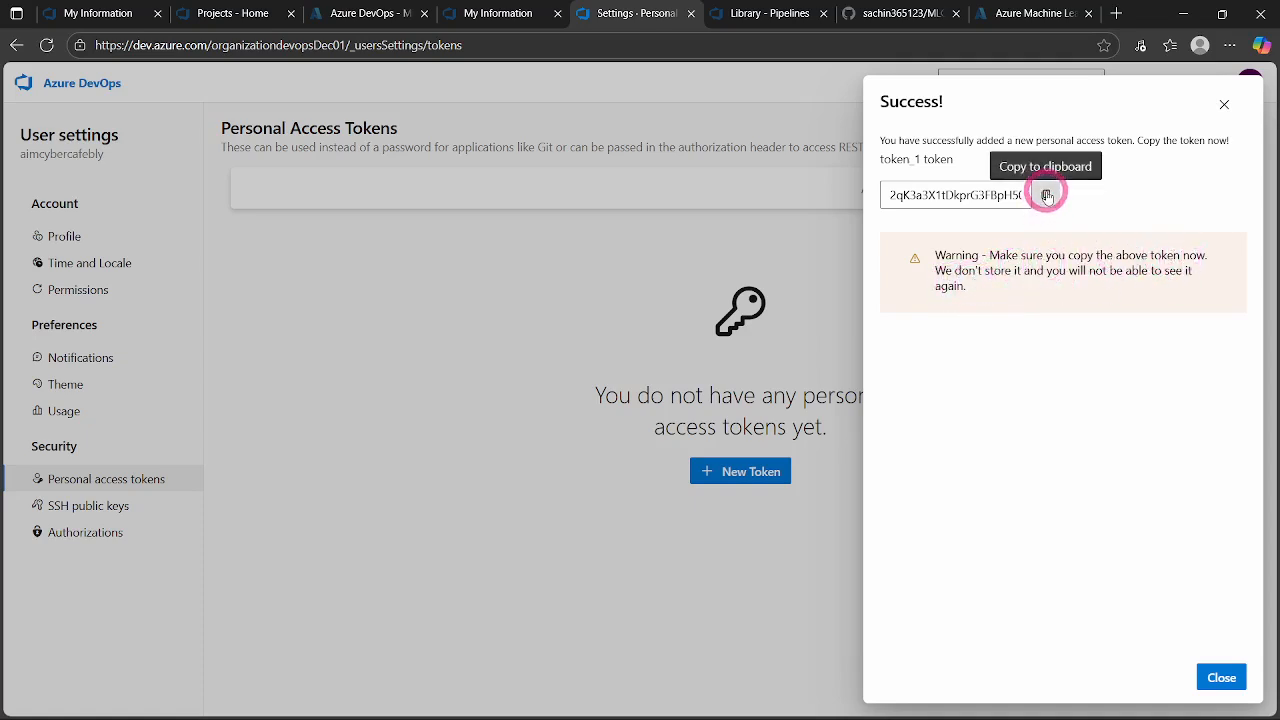
pyautogui.click(1222, 678)
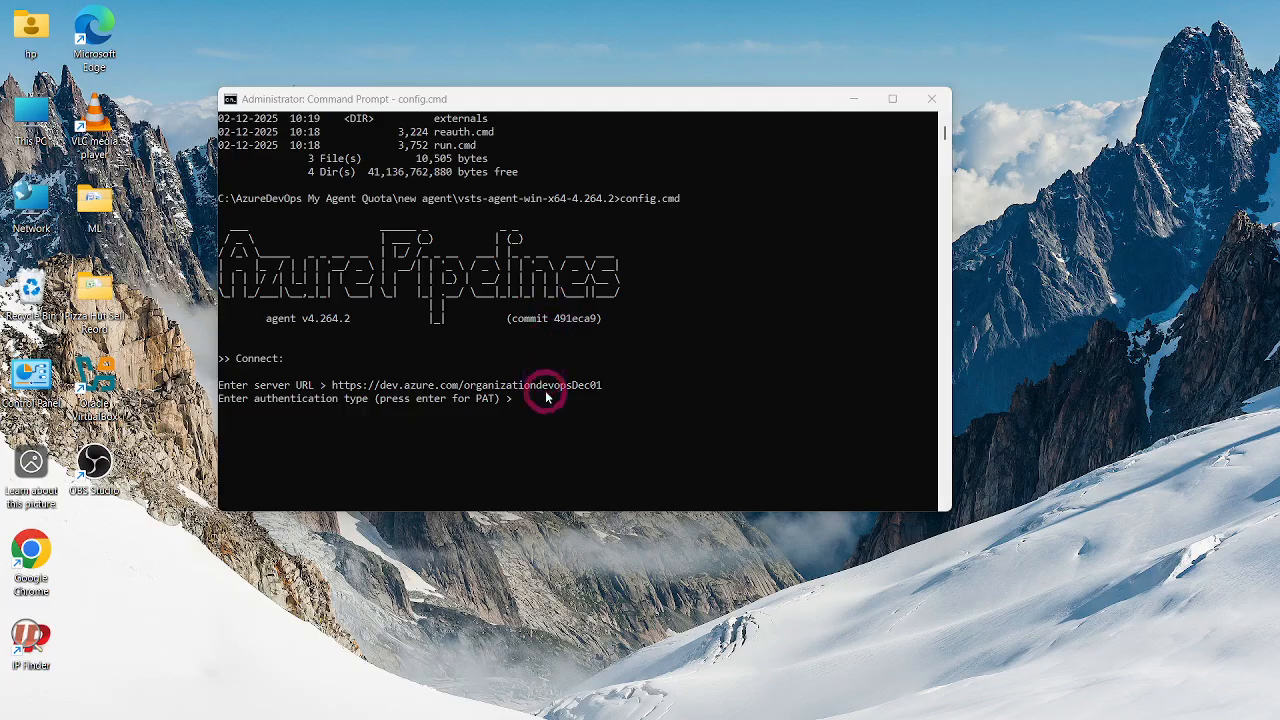
# - Accept PAT as the agent's authentication type and paste the personal access token to connect to the server
pyautogui.click(521, 401)
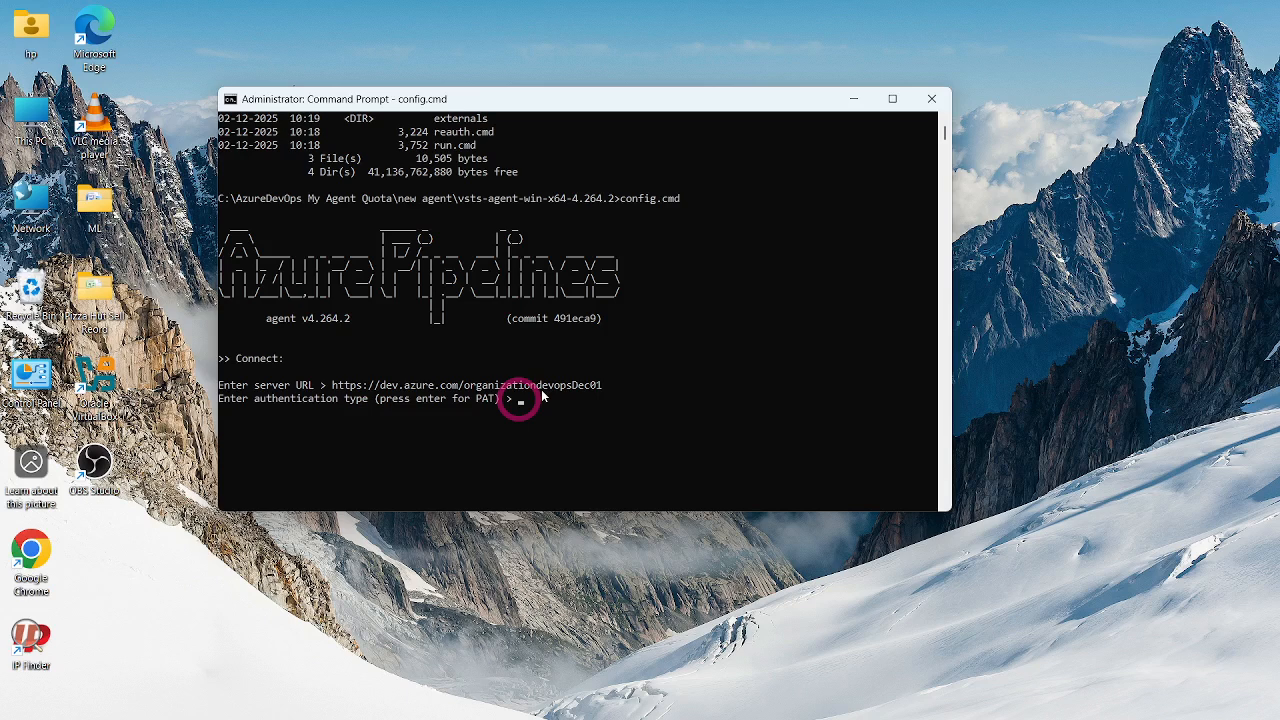
pyautogui.press('Return')
pyautogui.hotkey('ctrl', 'v')
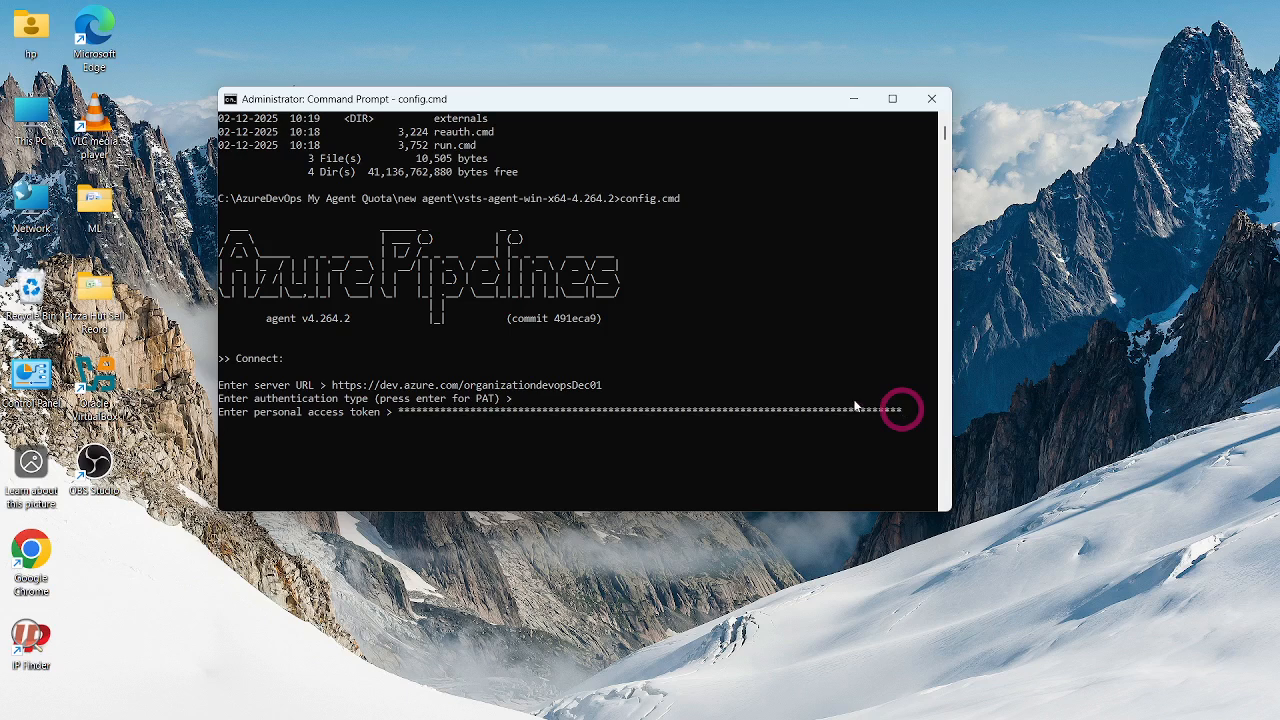
pyautogui.press('Return')
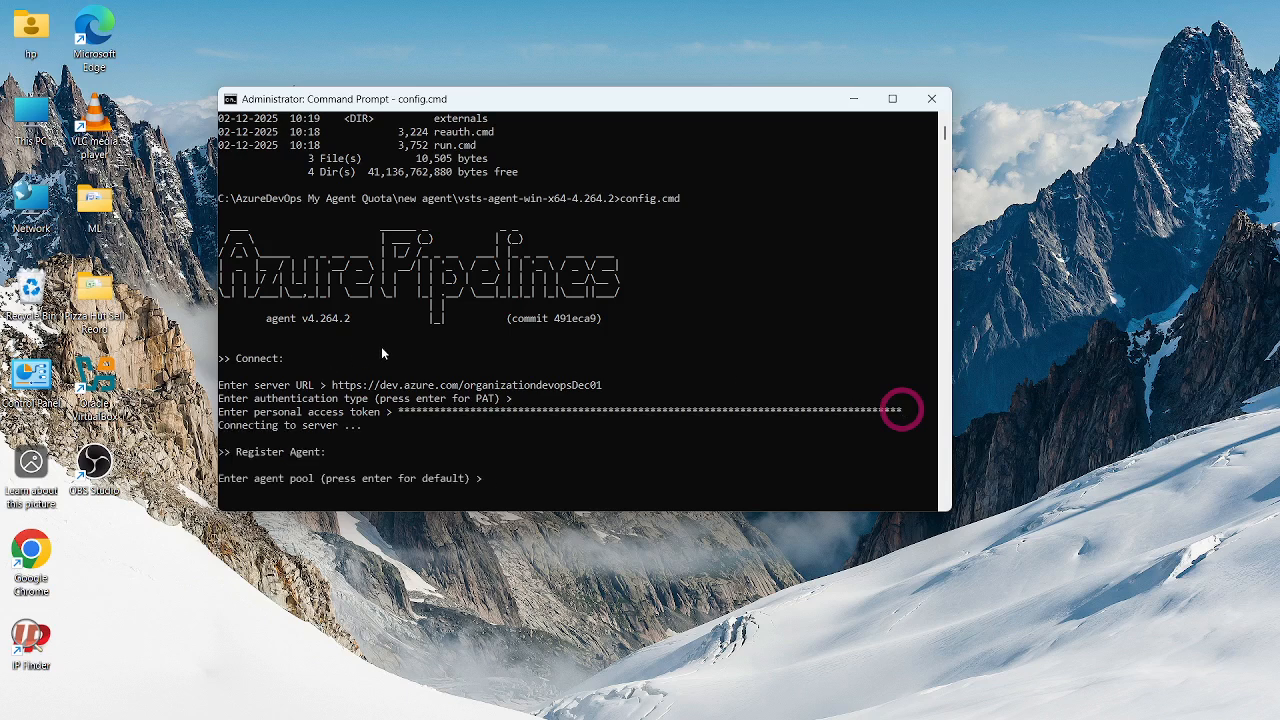
# - Try to register the agent in a devops pool whose name contains the owner's first name
pyautogui.scroll(-1, 381, 348)
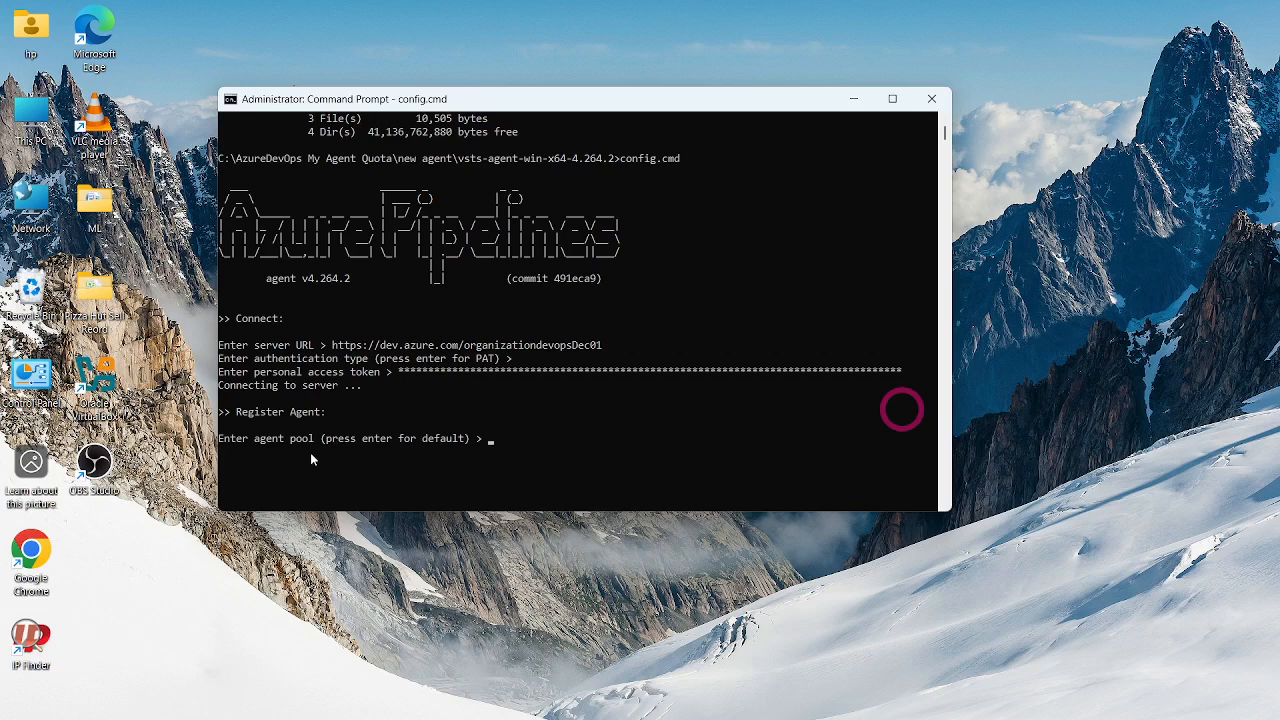
pyautogui.write('devops')
pyautogui.write('_sachin')
pyautogui.press('Return')
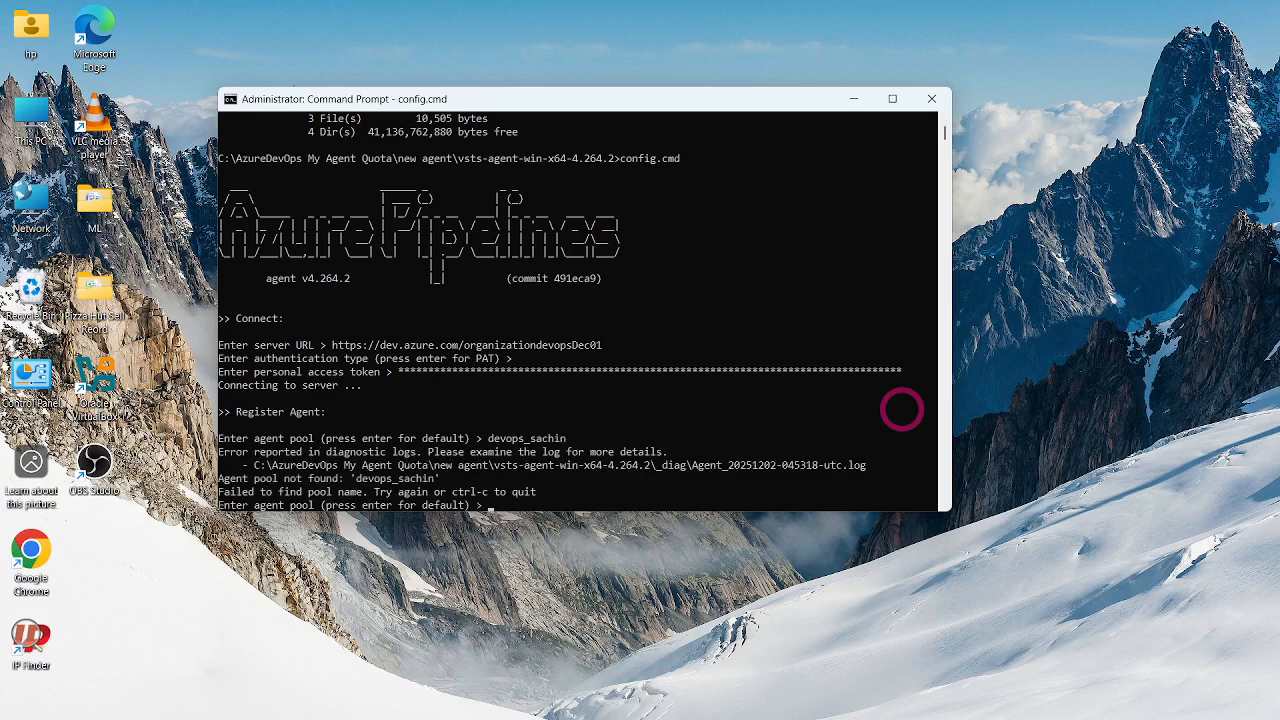
pyautogui.scroll(-1, 901, 409)
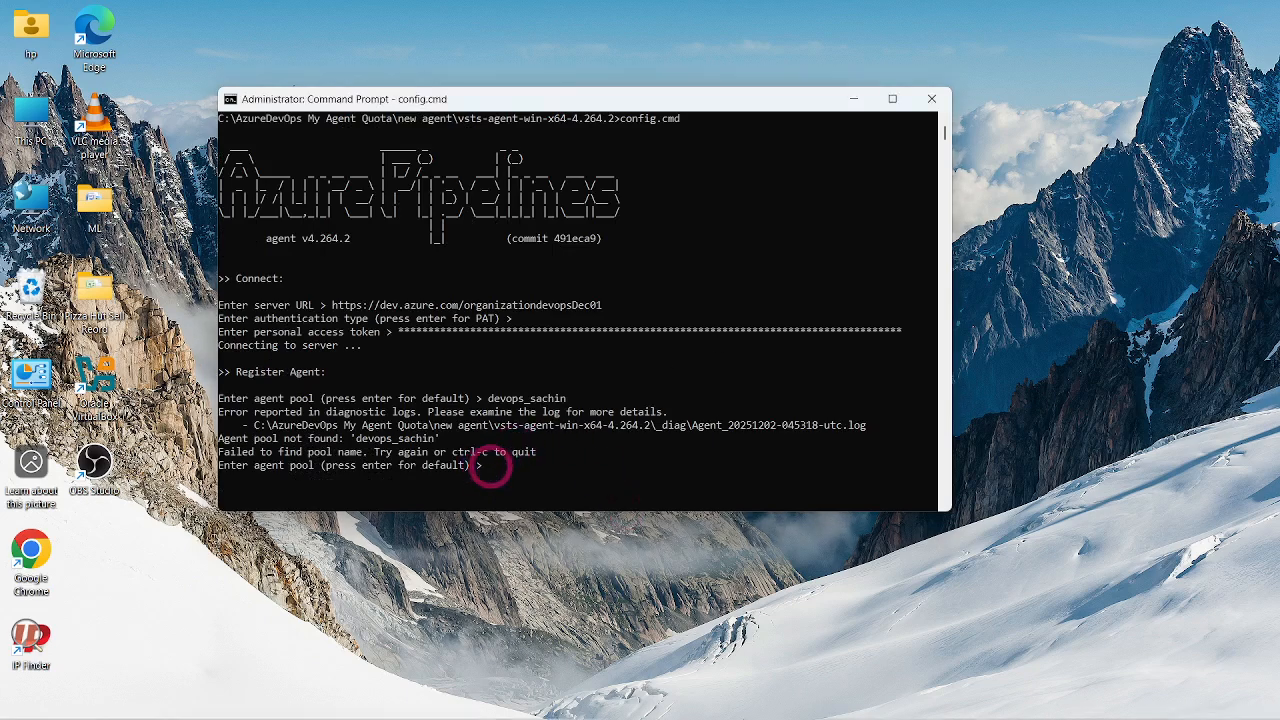
# - Switch to Azure DevOps in the browser and open the agent pools in the projectdevopsdec01 project settings
pyautogui.moveTo(748, 716)
pyautogui.moveTo(716, 704)
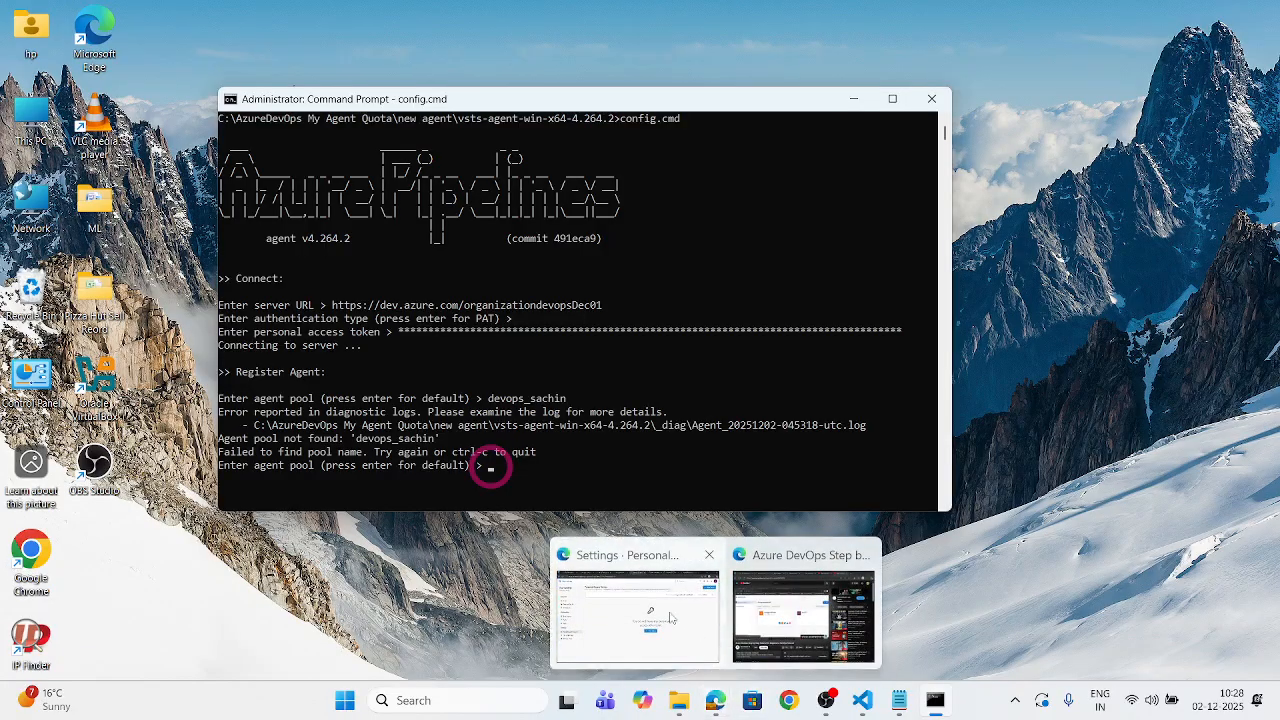
pyautogui.click(636, 562)
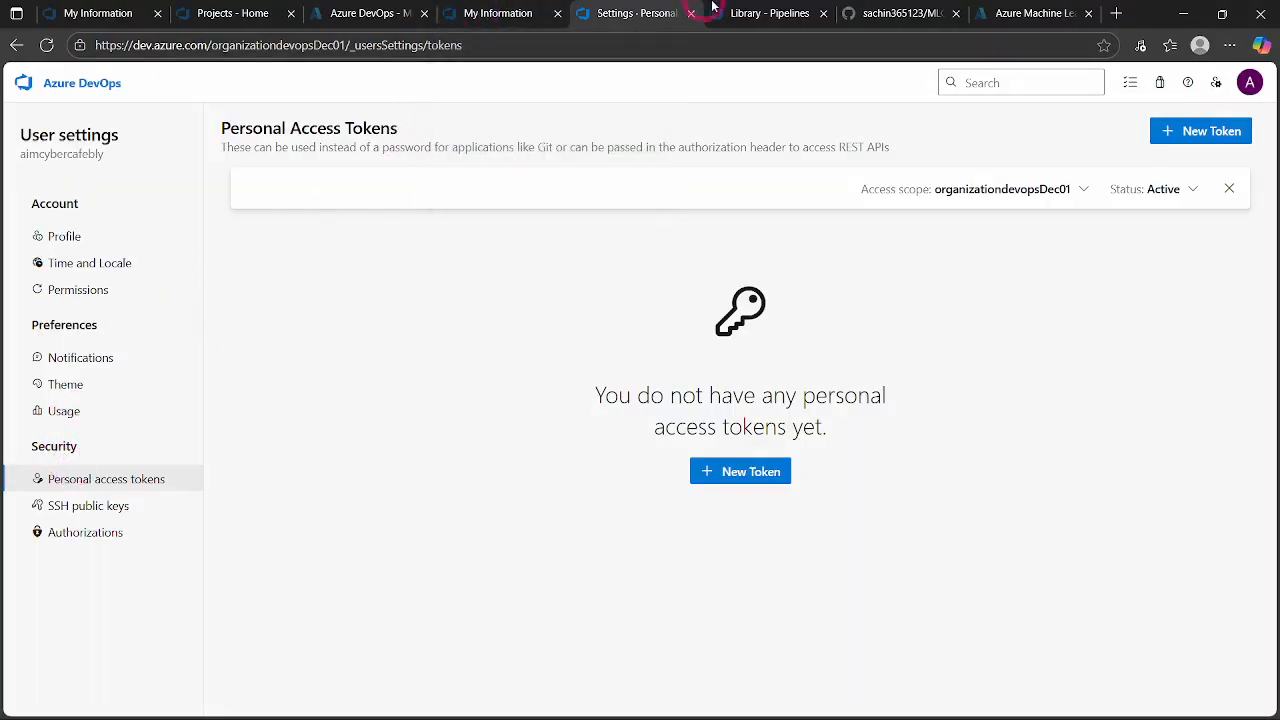
pyautogui.click(756, 13)
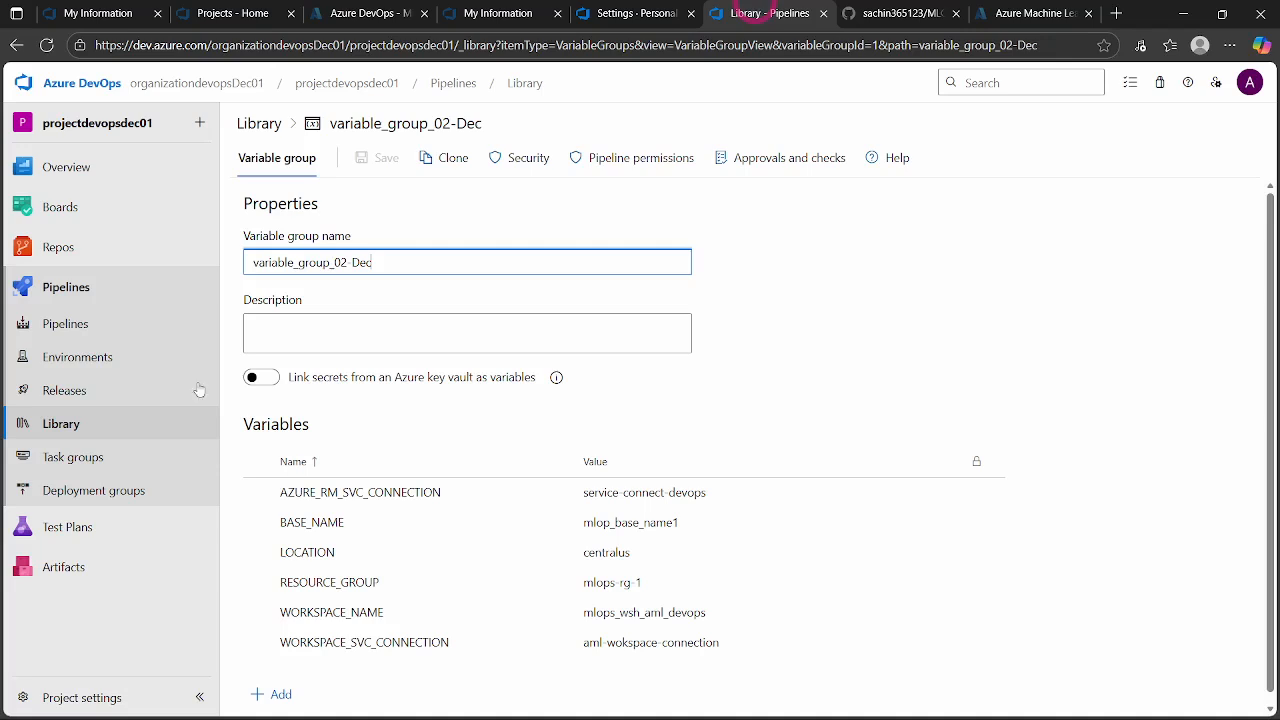
pyautogui.click(80, 694)
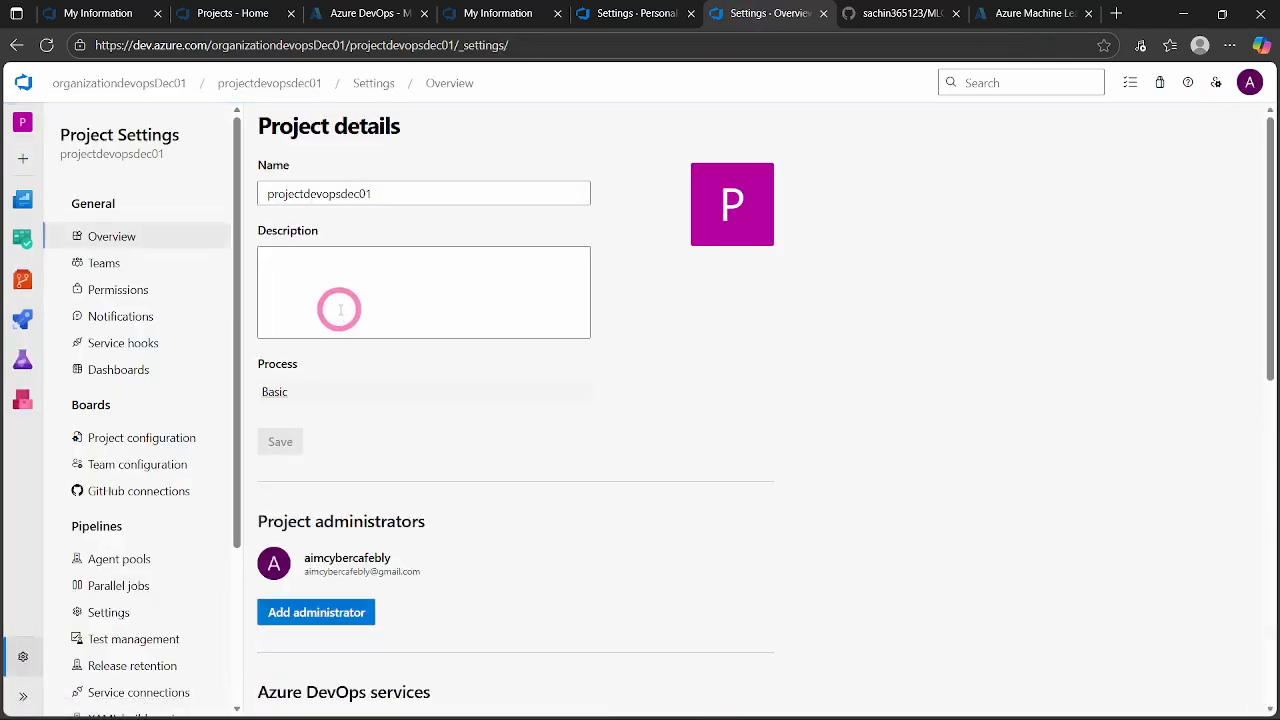
pyautogui.click(118, 559)
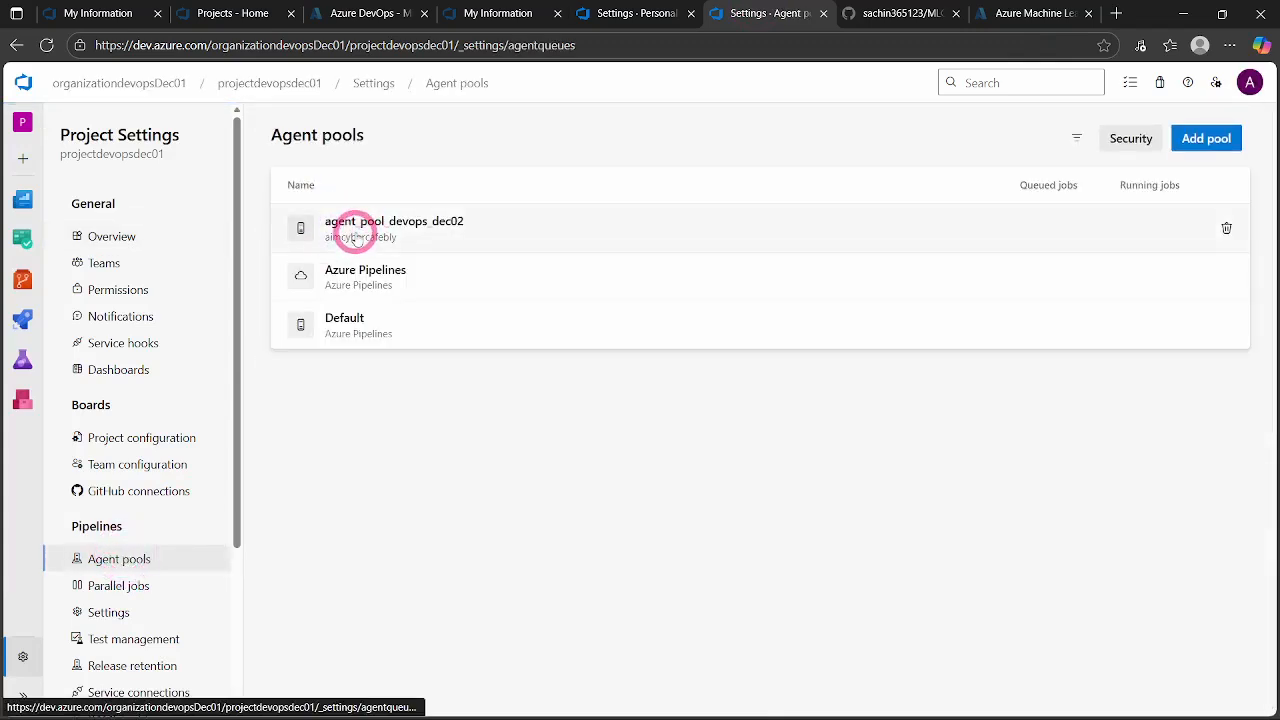
# - Copy the pool name agent_pool_devops_dec02 from its page and register the agent in that pool under the default agent name
pyautogui.click(355, 231)
pyautogui.moveTo(523, 134); pyautogui.dragTo(309, 137)
pyautogui.click(344, 153)
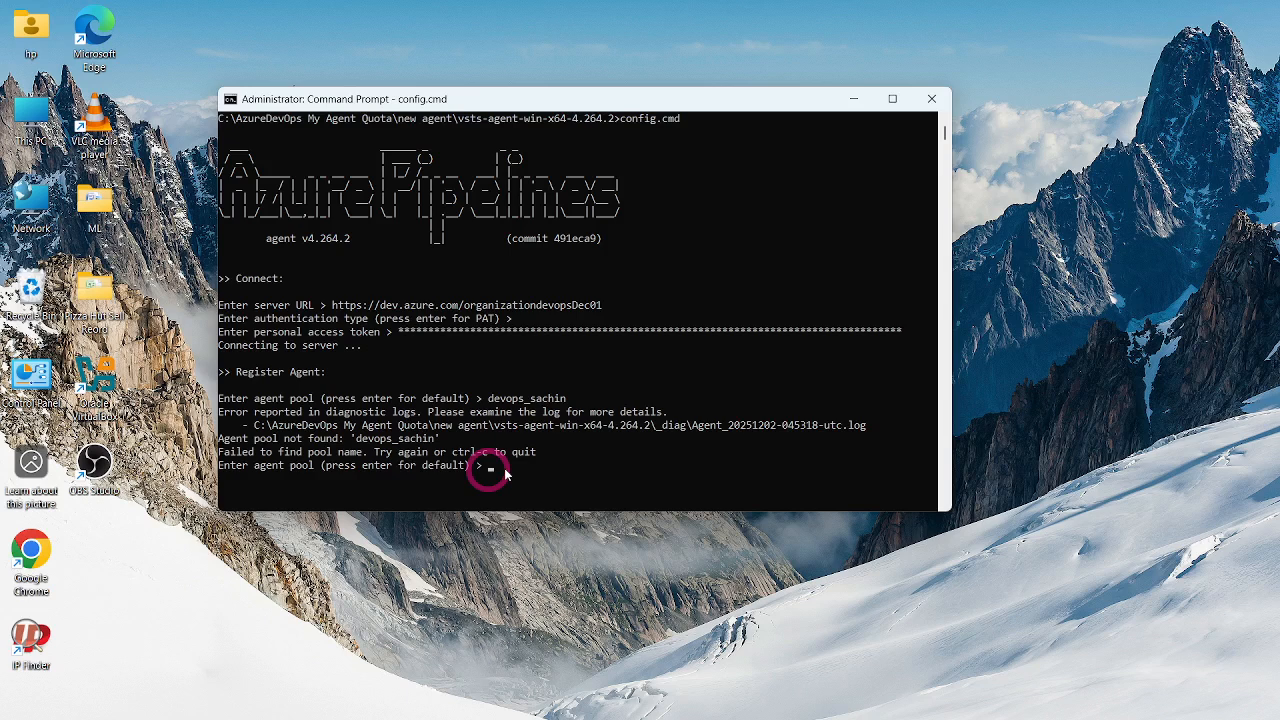
pyautogui.hotkey('ctrl', 'v')
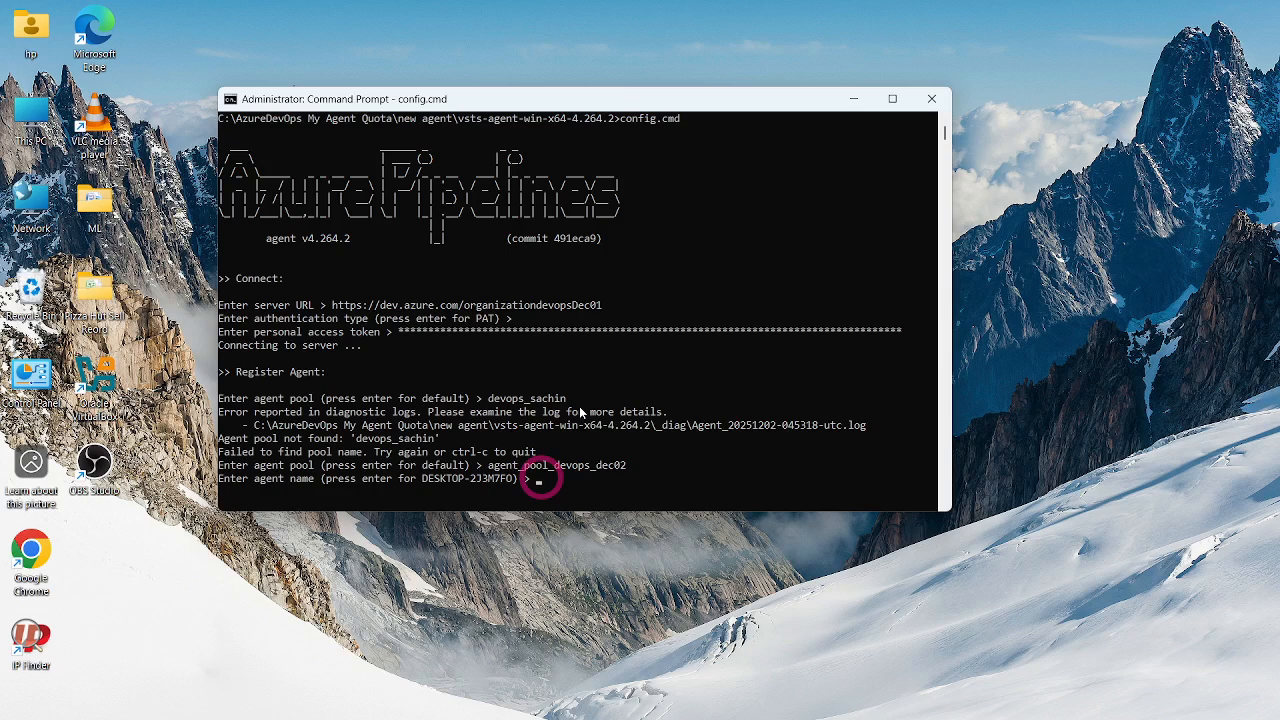
pyautogui.press('Return')
# - View This PC's properties to compare the computer's device name with the default agent name, and return to the Command Prompt
pyautogui.moveTo(640, 717)
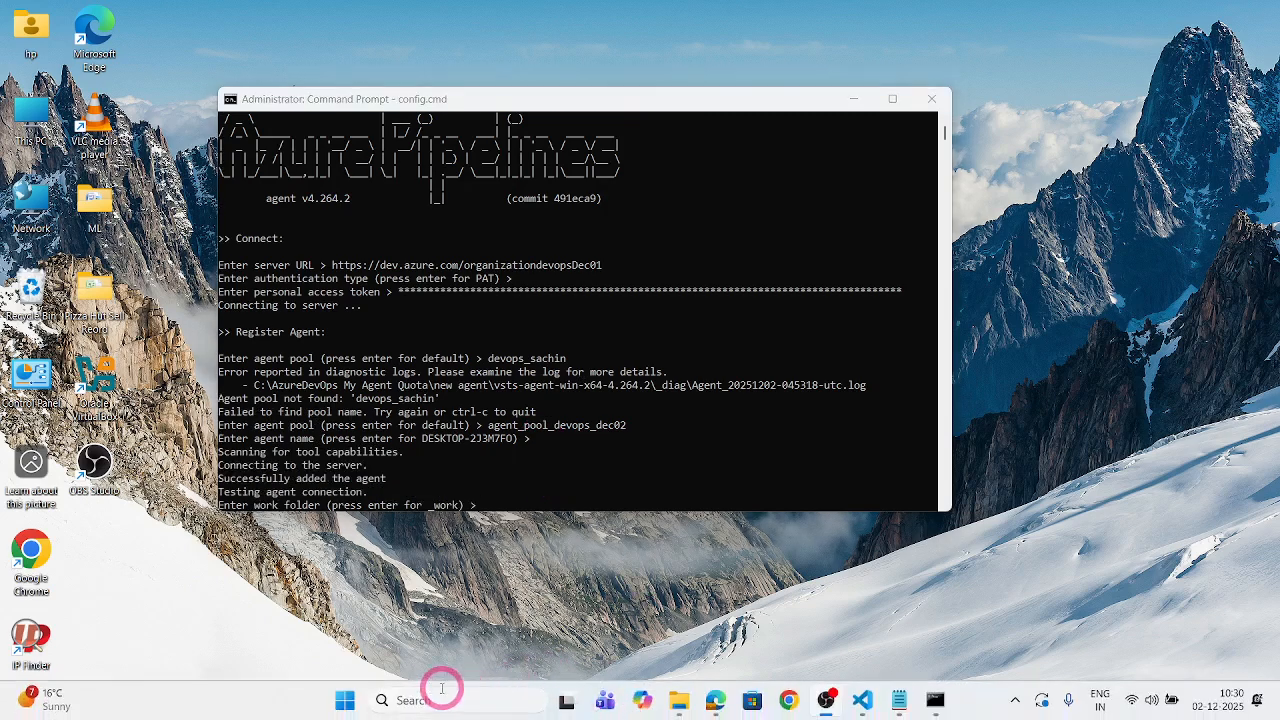
pyautogui.click(441, 690)
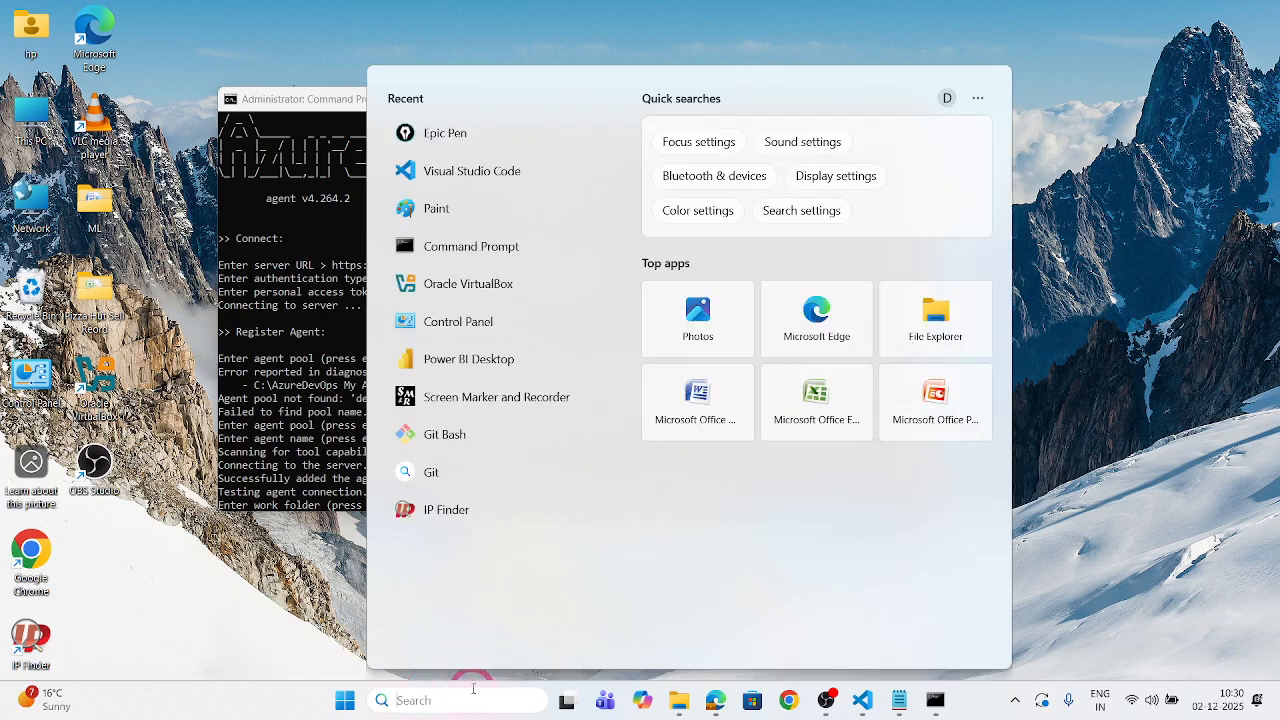
pyautogui.click(25, 118)
pyautogui.rightClick(25, 118)
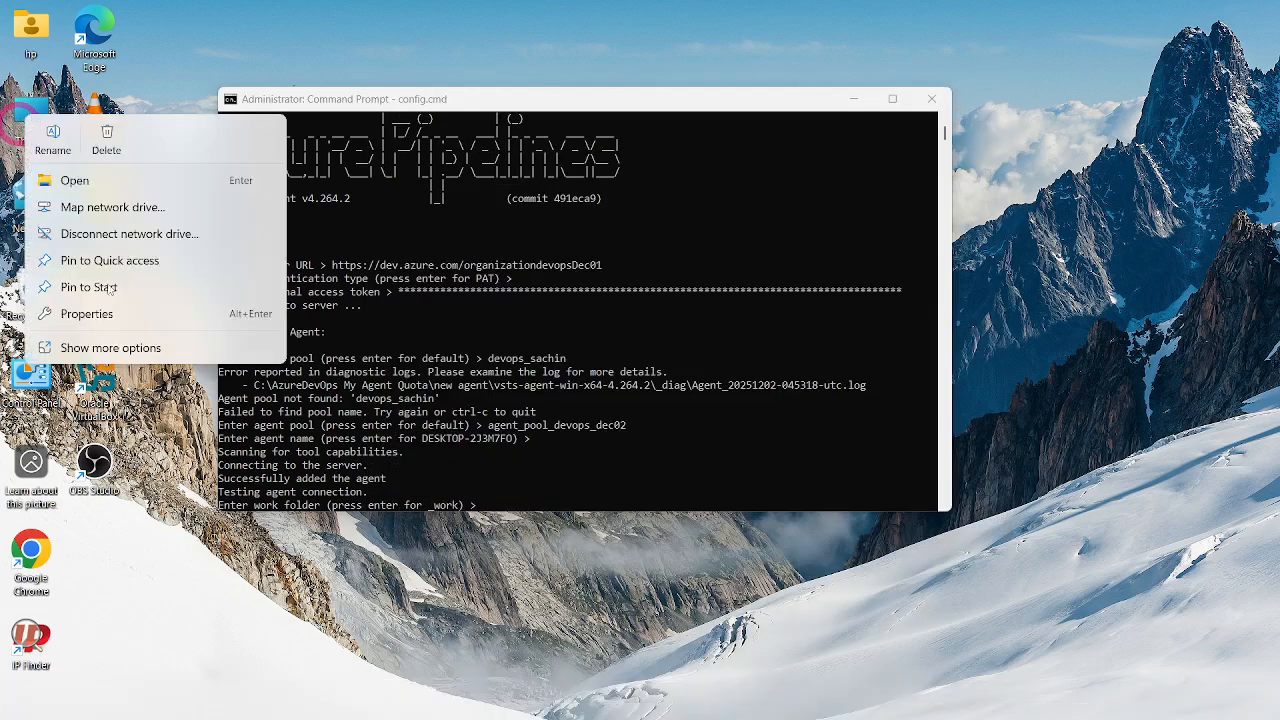
pyautogui.click(97, 316)
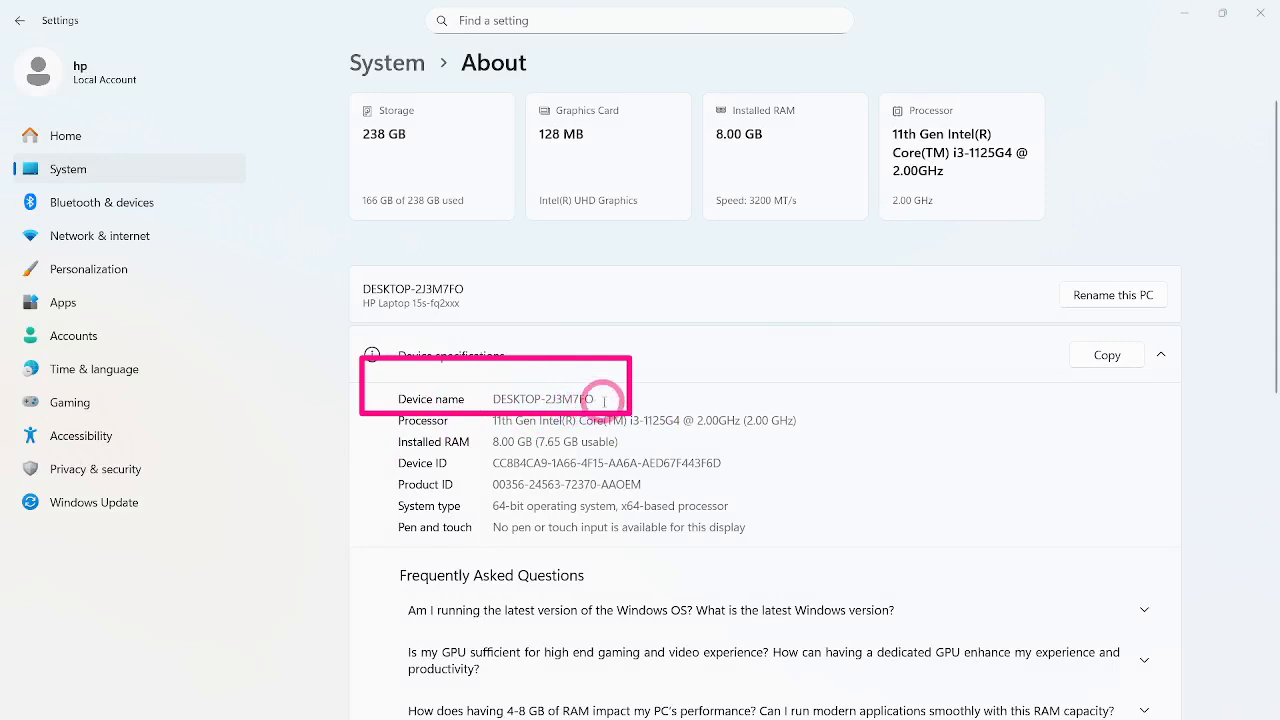
pyautogui.click(1184, 13)
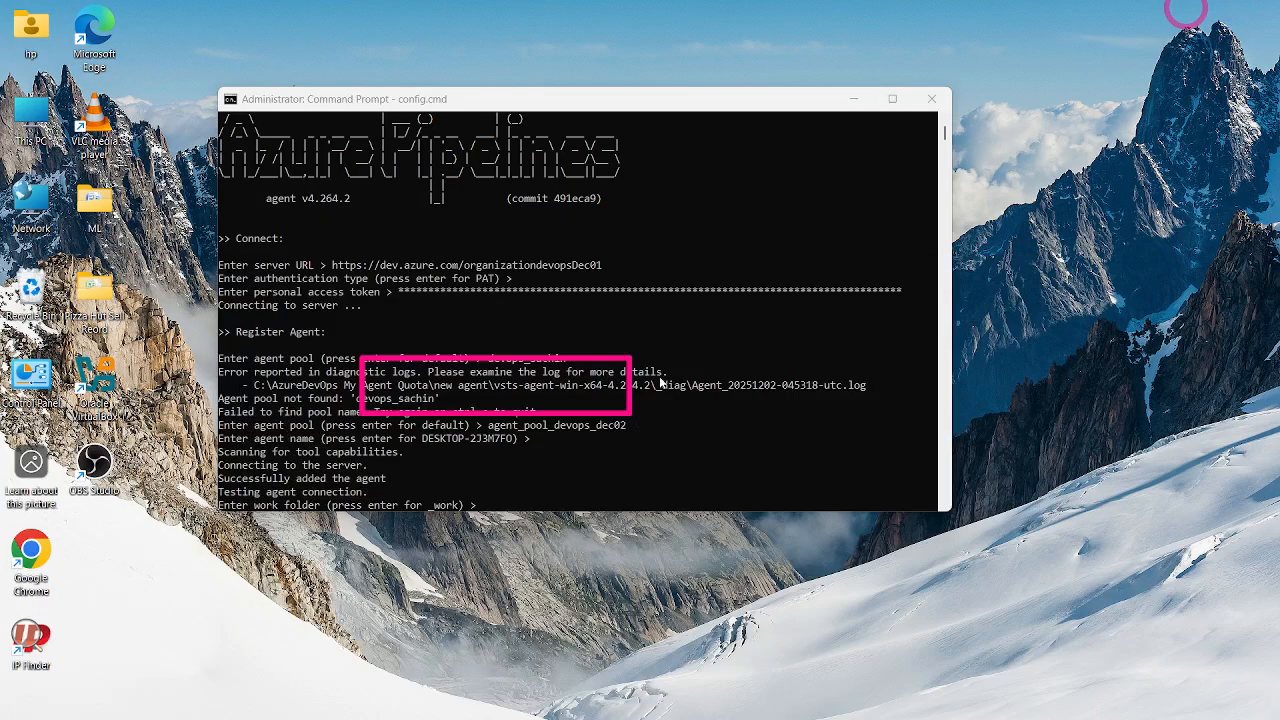
# - Keep the default _work folder and answer Y to run the agent as a service
pyautogui.scroll(-1, 514, 443)
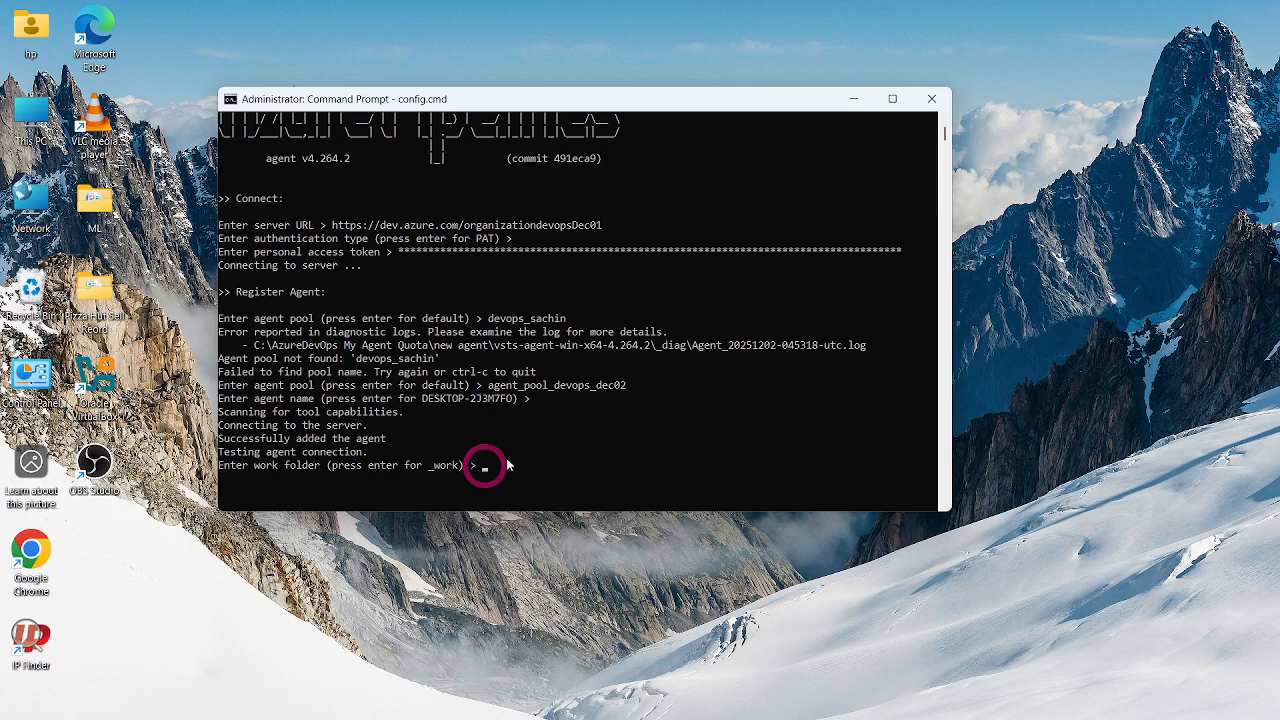
pyautogui.press('Return')
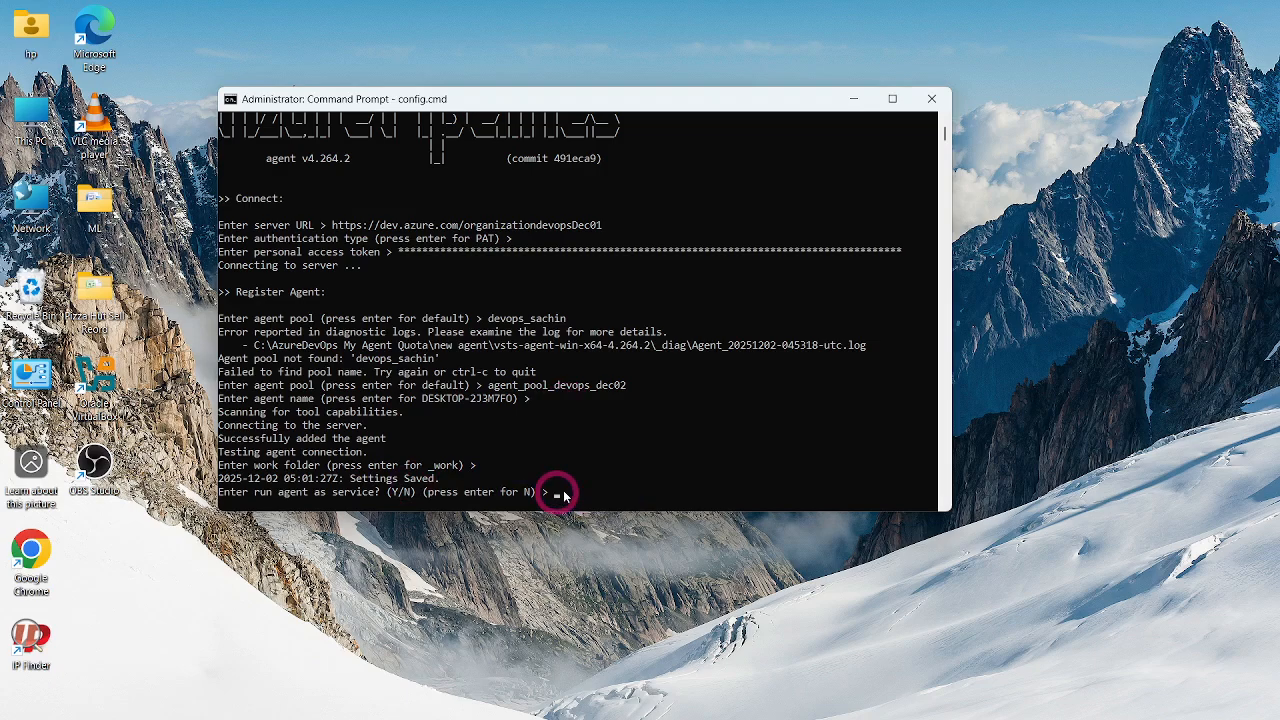
pyautogui.press('Return')
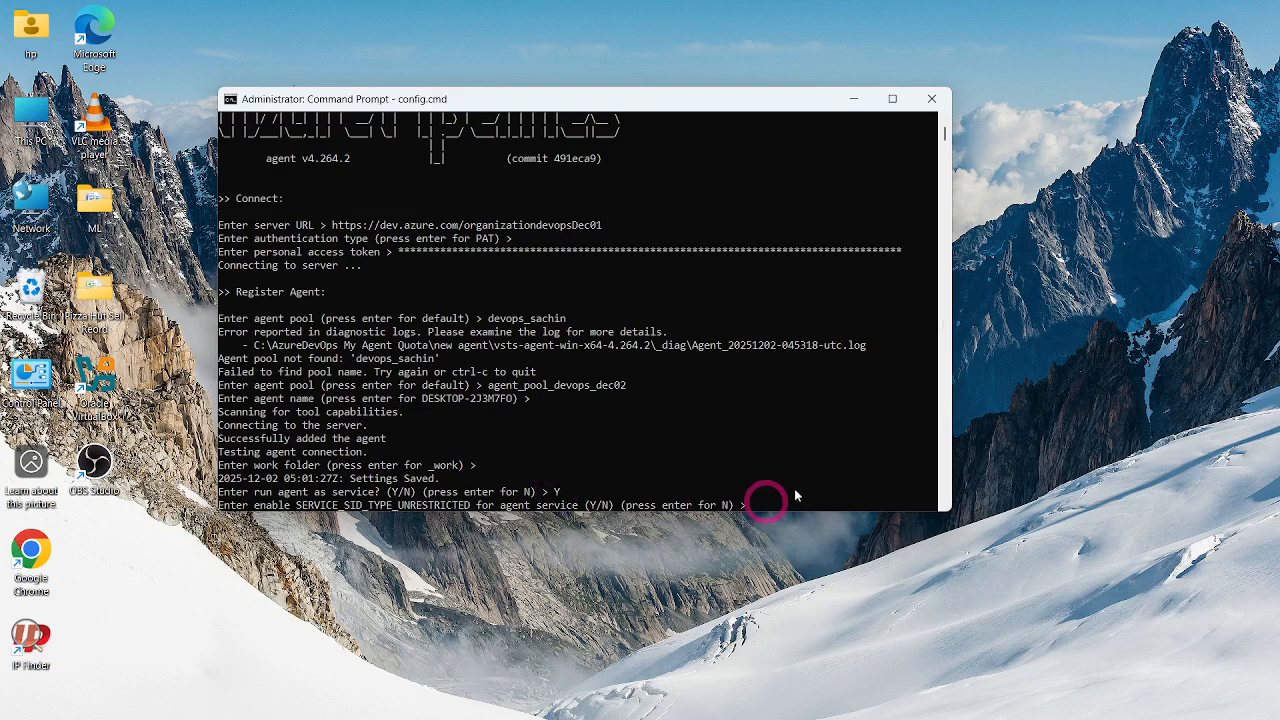
# - Answer Y to SERVICE_SID_TYPE_UNRESTRICTED, keep the NT AUTHORITY\NETWORK SERVICE account, and answer Y to prevent the service from starting immediately
pyautogui.press('Return')
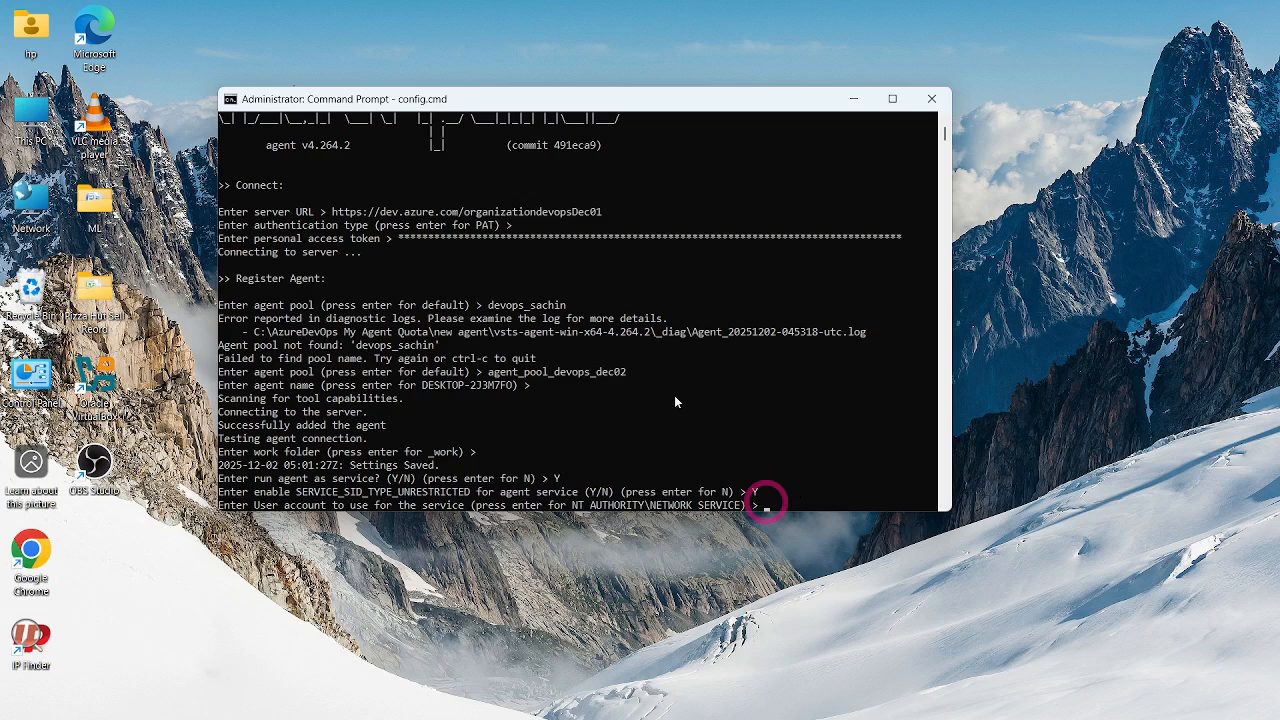
pyautogui.press('Return')
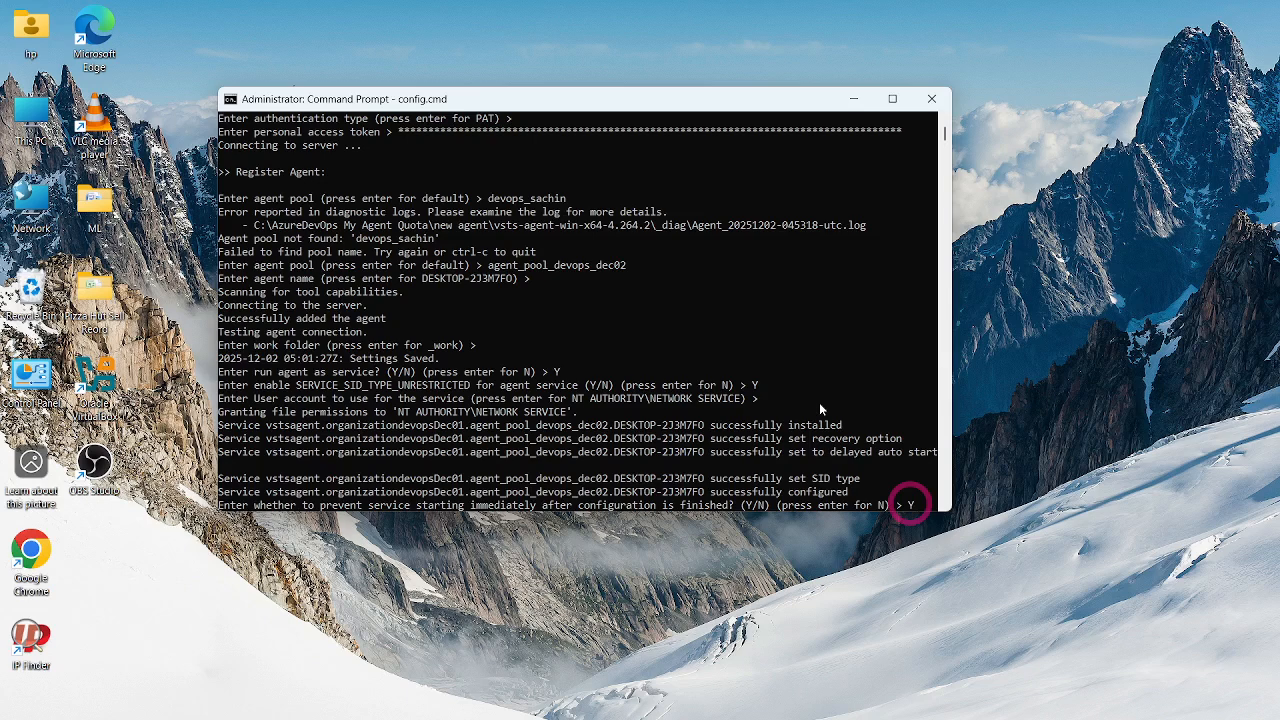
pyautogui.press('Return')
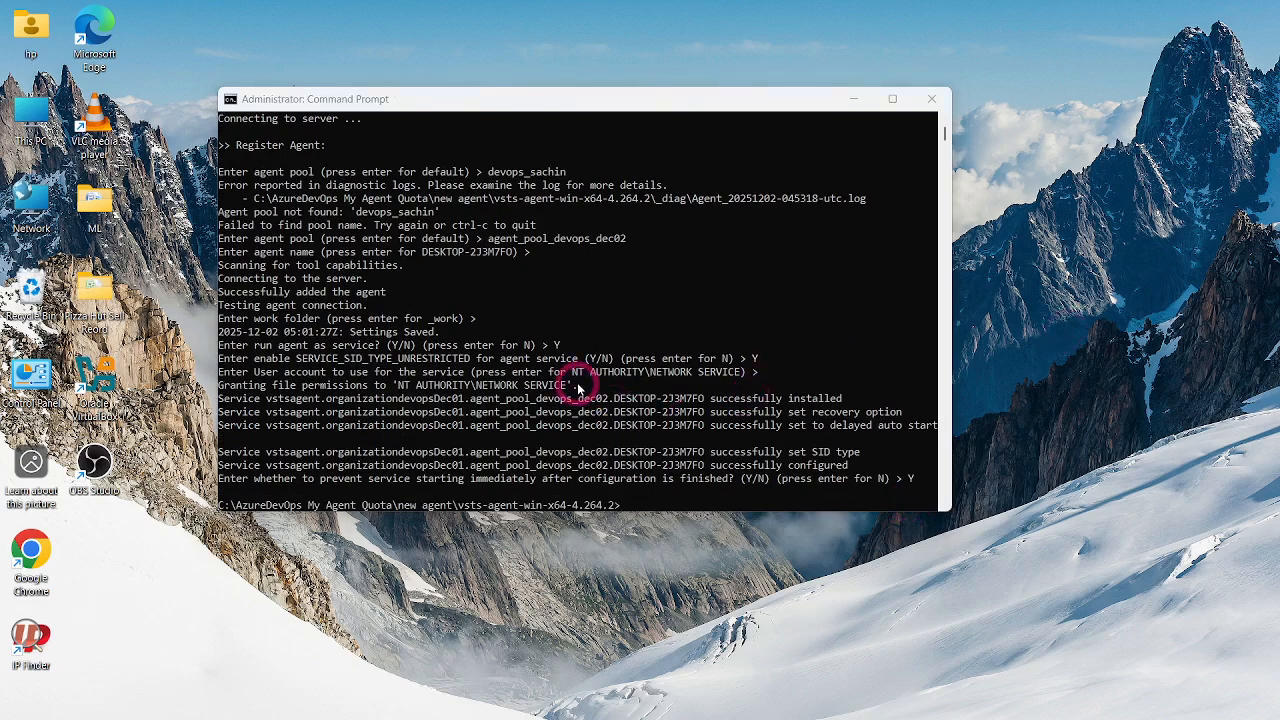
# - Start the configured agent interactively by running run.cmd in the agent folder
pyautogui.click(622, 508)
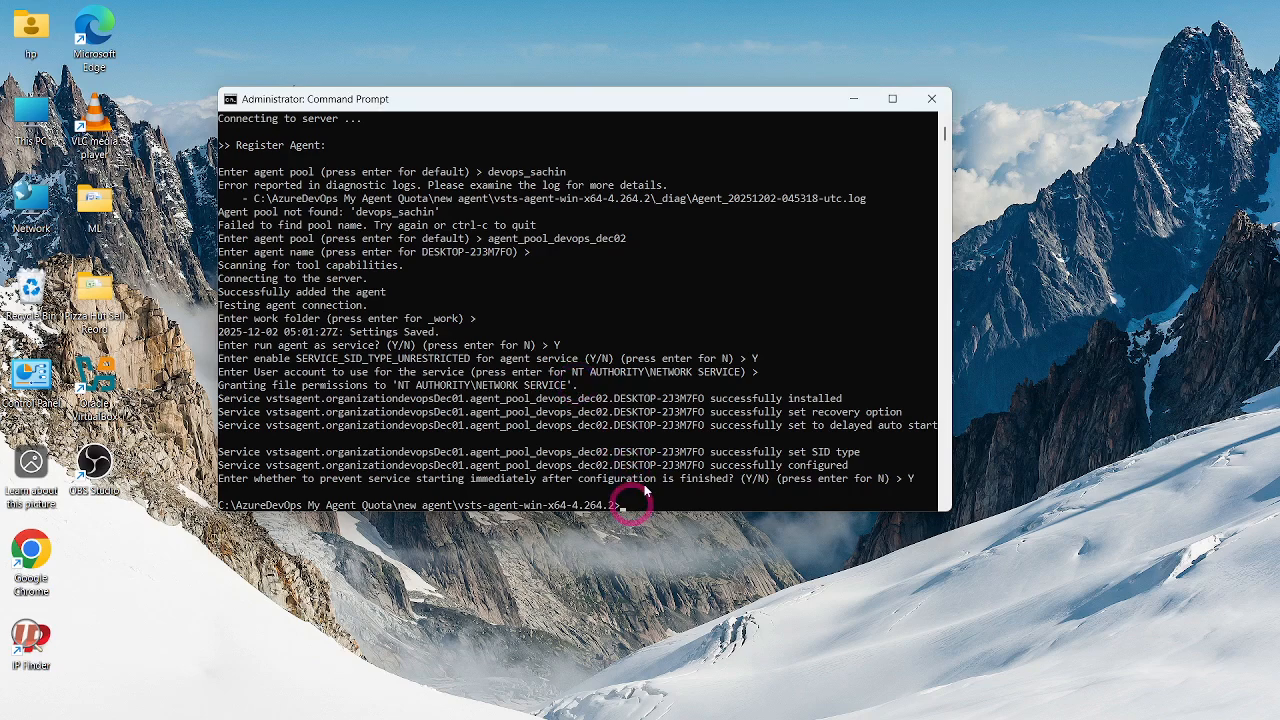
pyautogui.write('run.cmd')
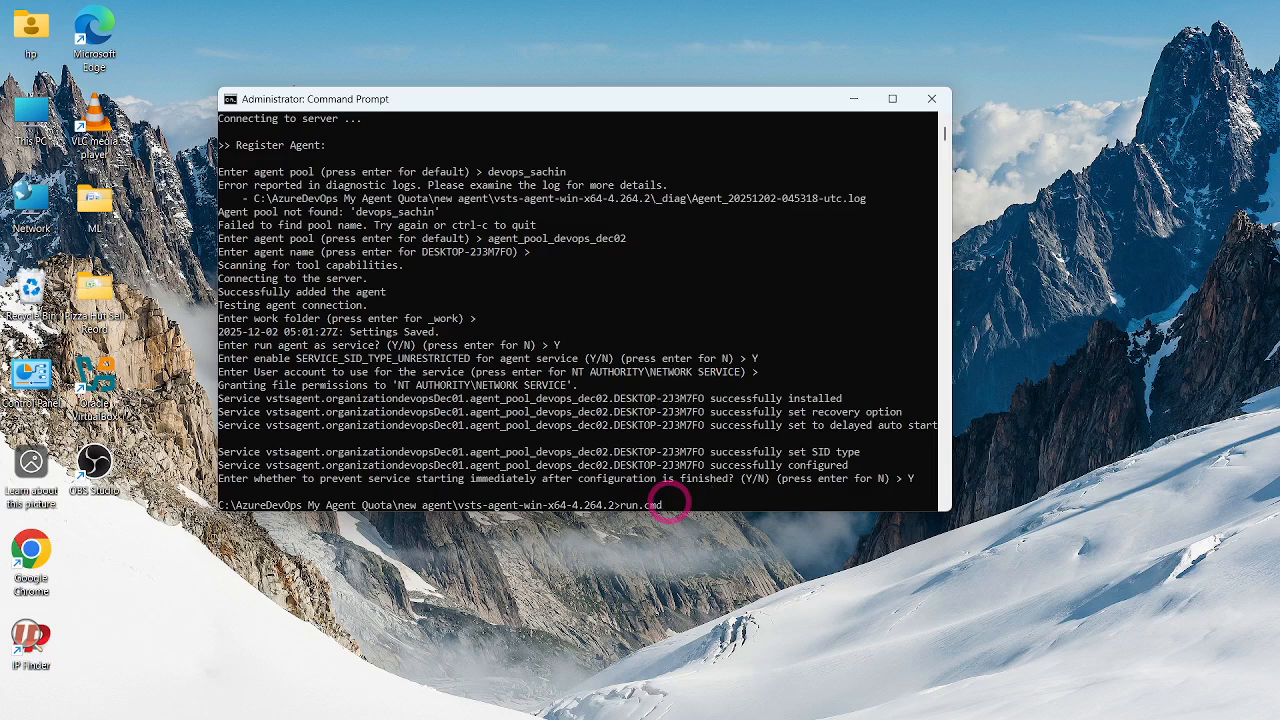
pyautogui.press('Return')
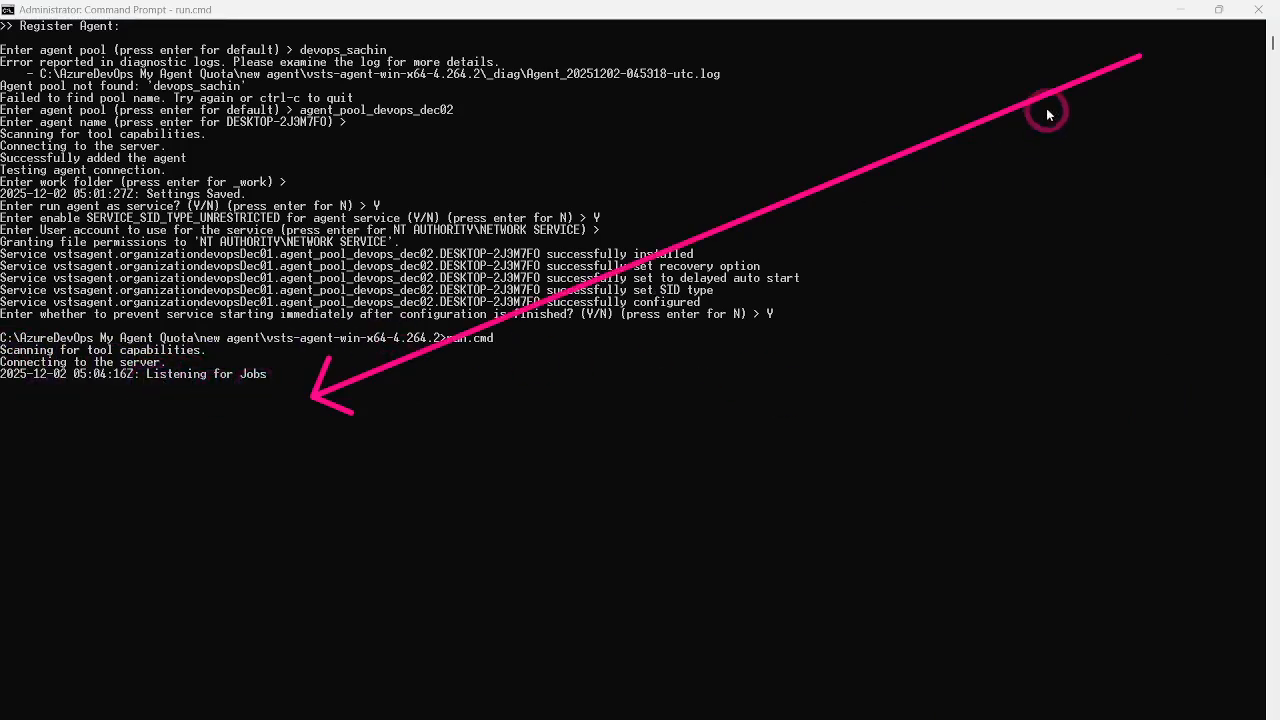
# - Switch to the browser and check the agent's status in the agents list of agent_pool_devops_dec02
pyautogui.click(1178, 10)
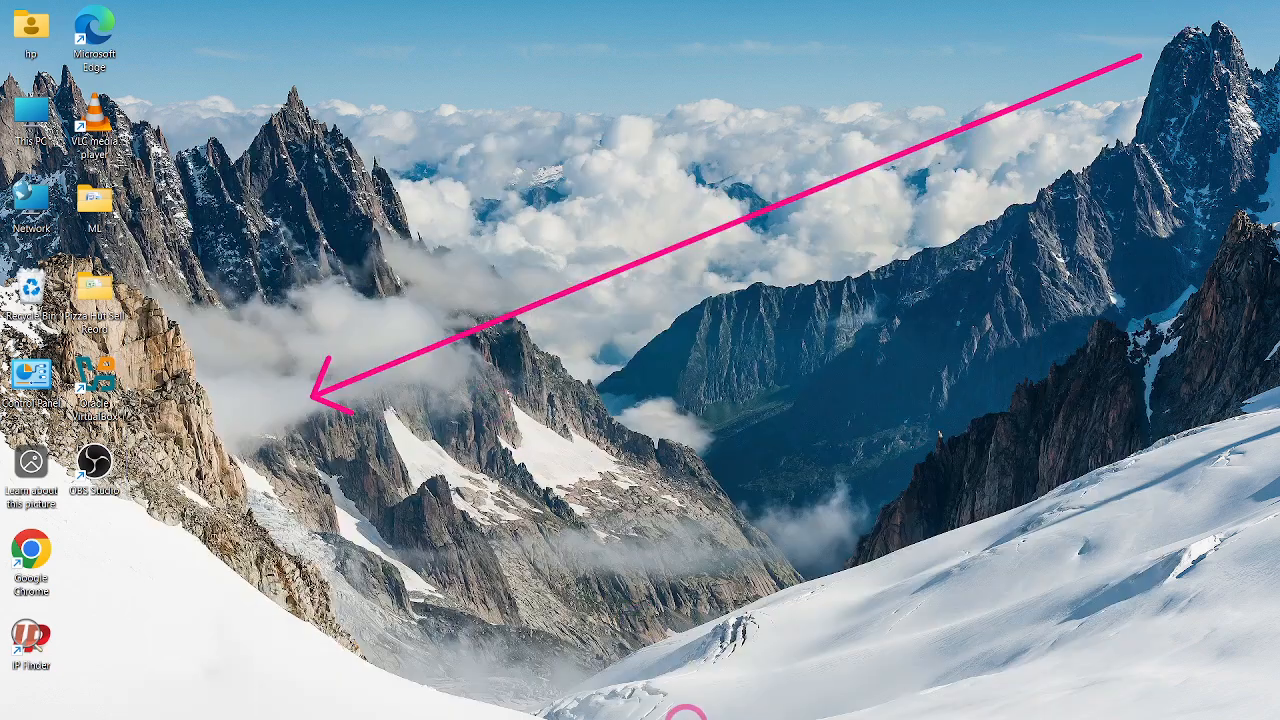
pyautogui.click(616, 620)
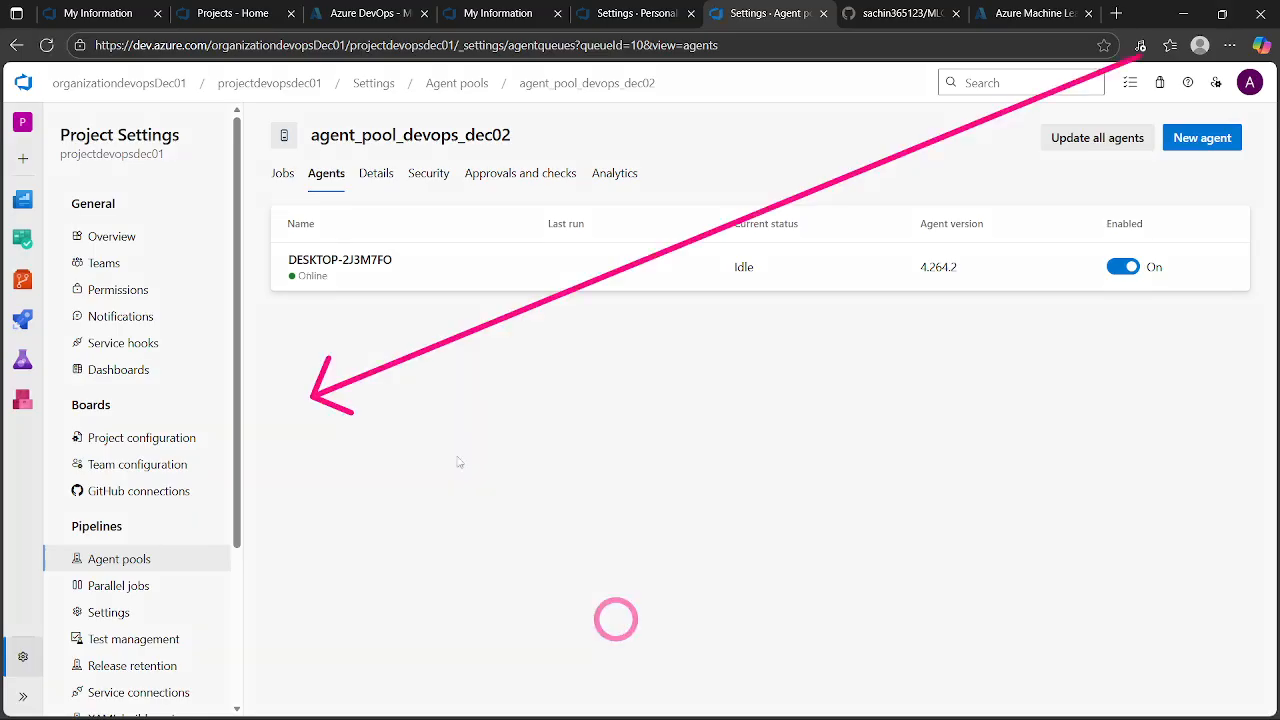
pyautogui.click(312, 277)
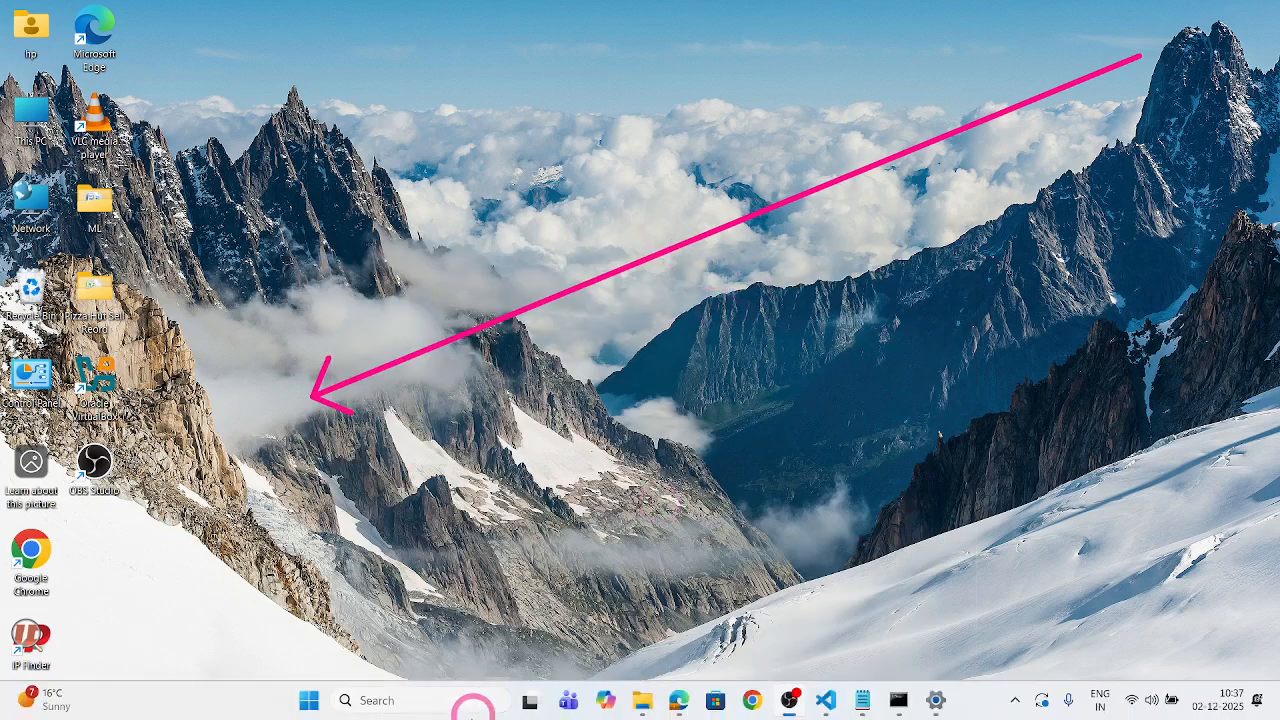
# - Open Windows Services, widen the Name column to examine the organizationdevopsDec01 Azure Pipelines Agent service, and close Services
pyautogui.click(423, 698)
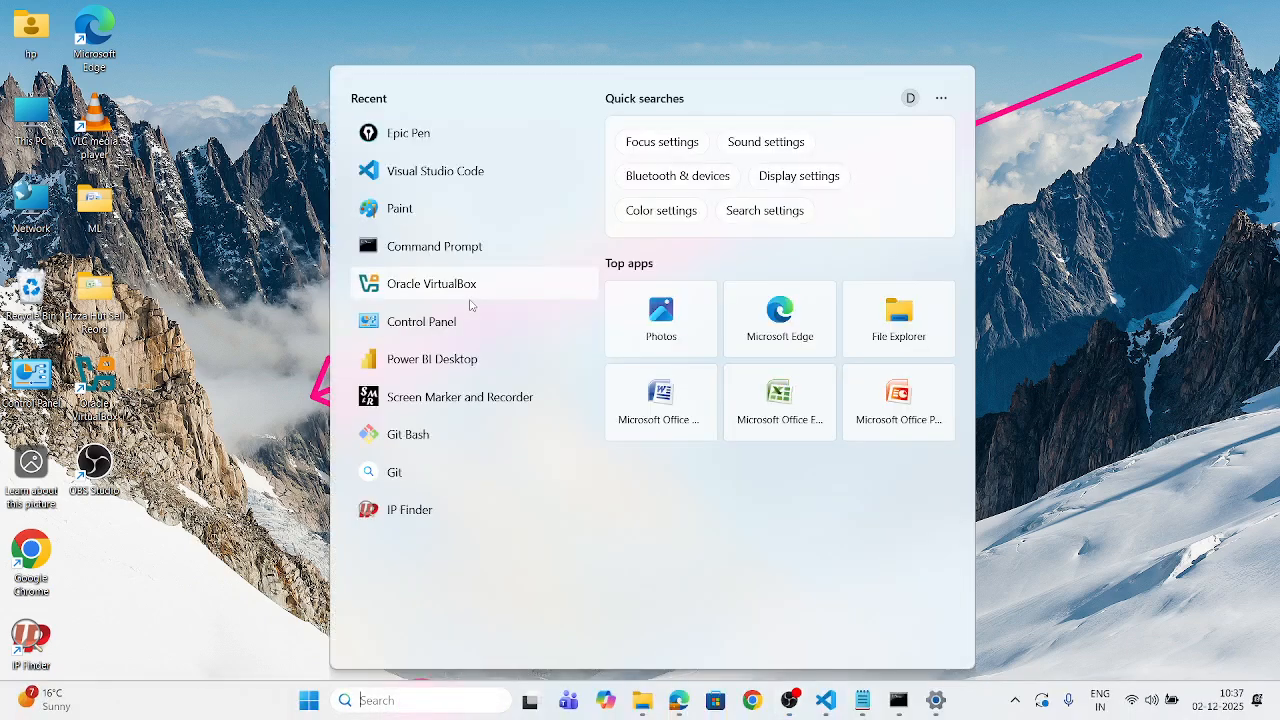
pyautogui.write('serv')
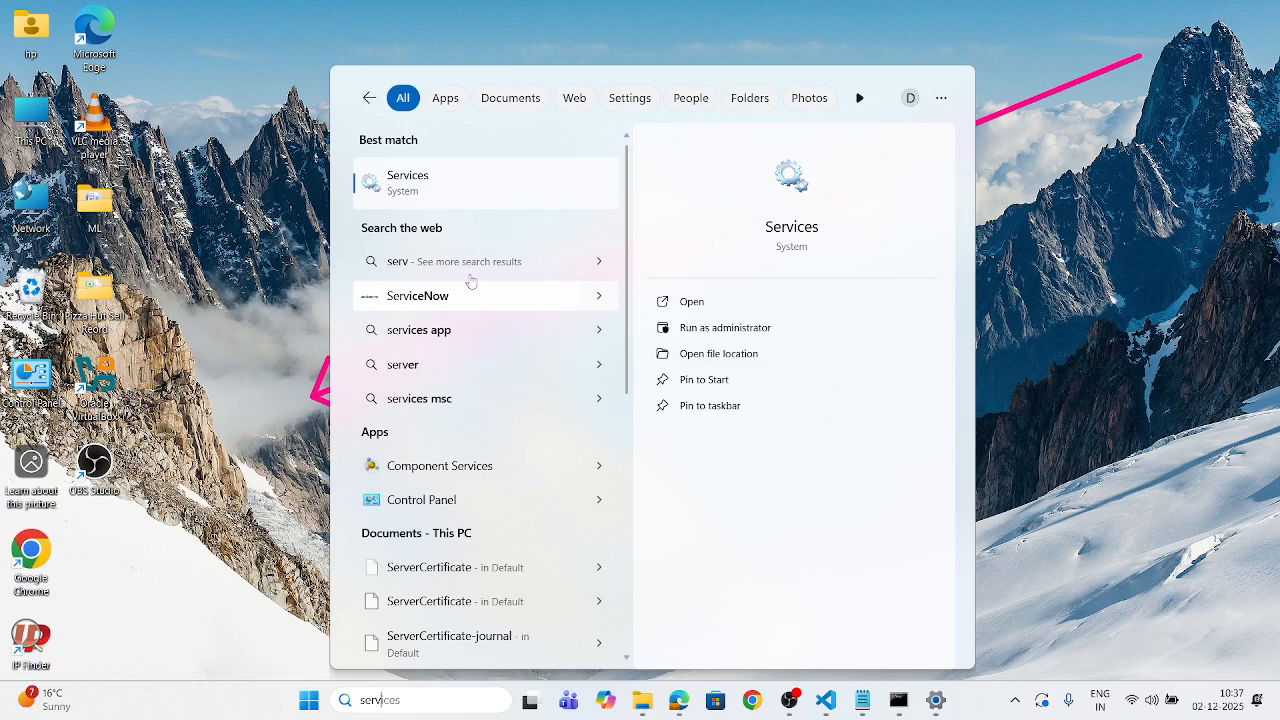
pyautogui.click(430, 178)
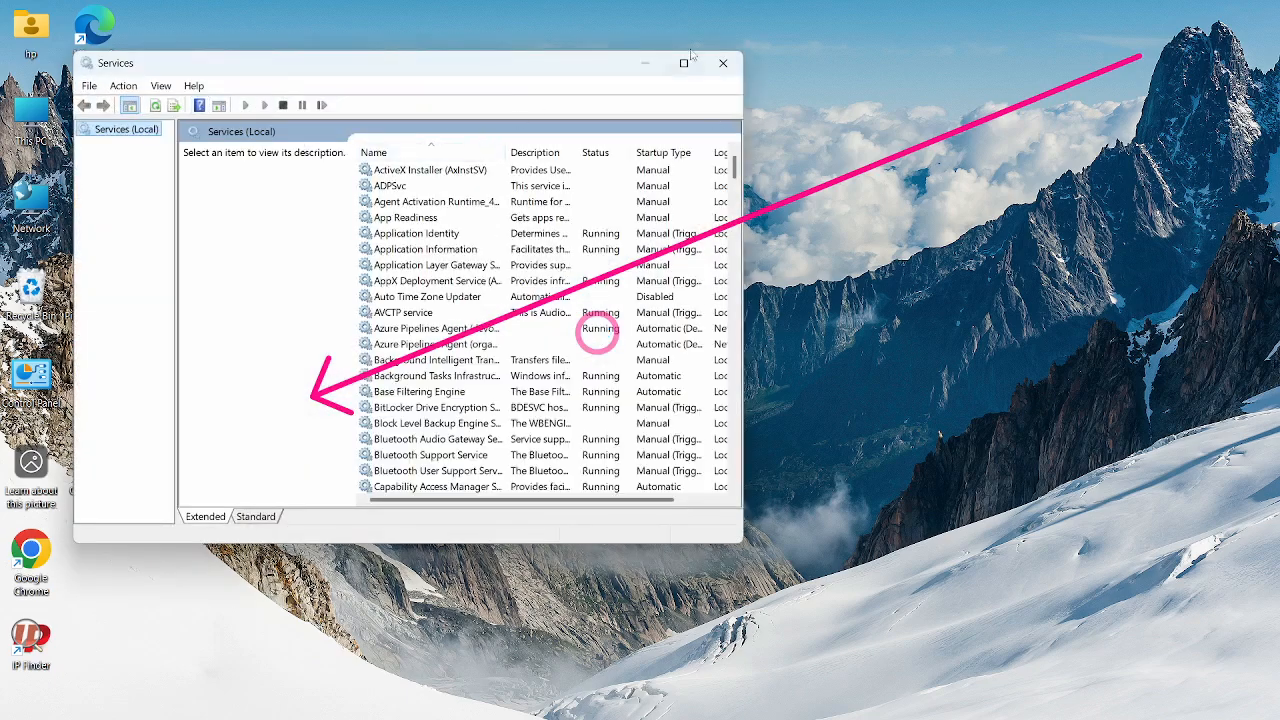
pyautogui.click(683, 64)
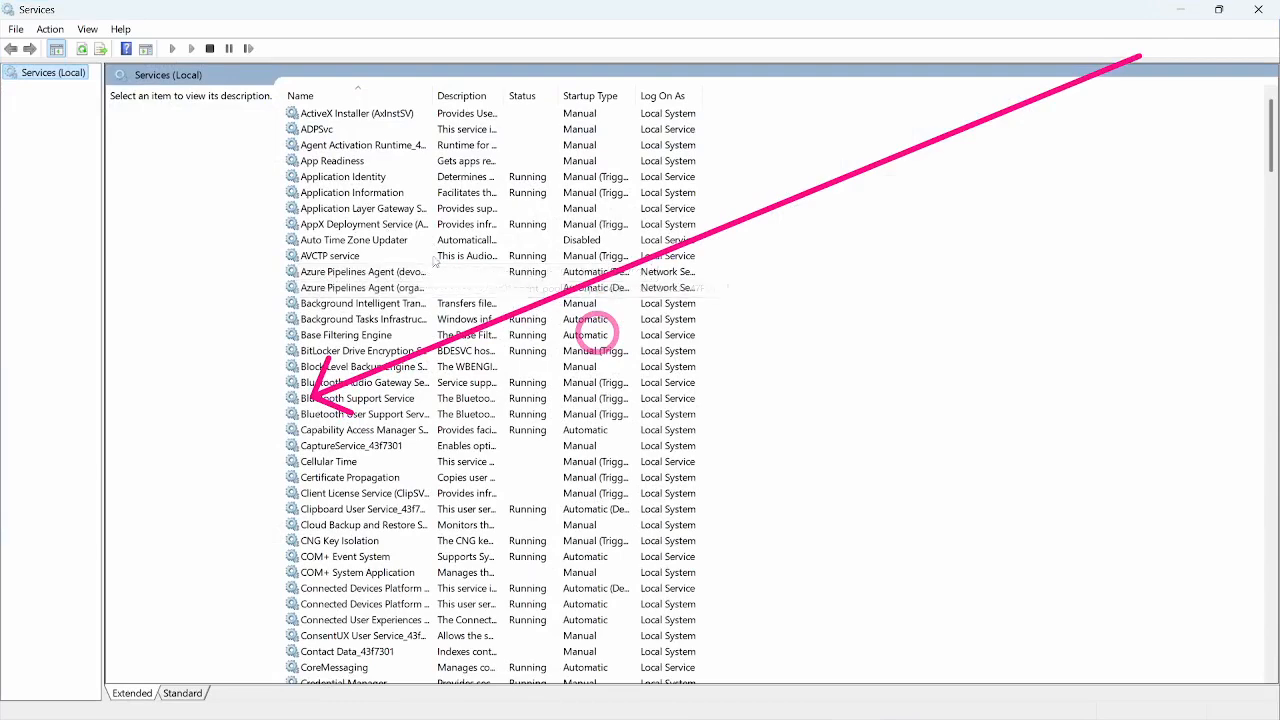
pyautogui.moveTo(433, 95); pyautogui.dragTo(606, 95)
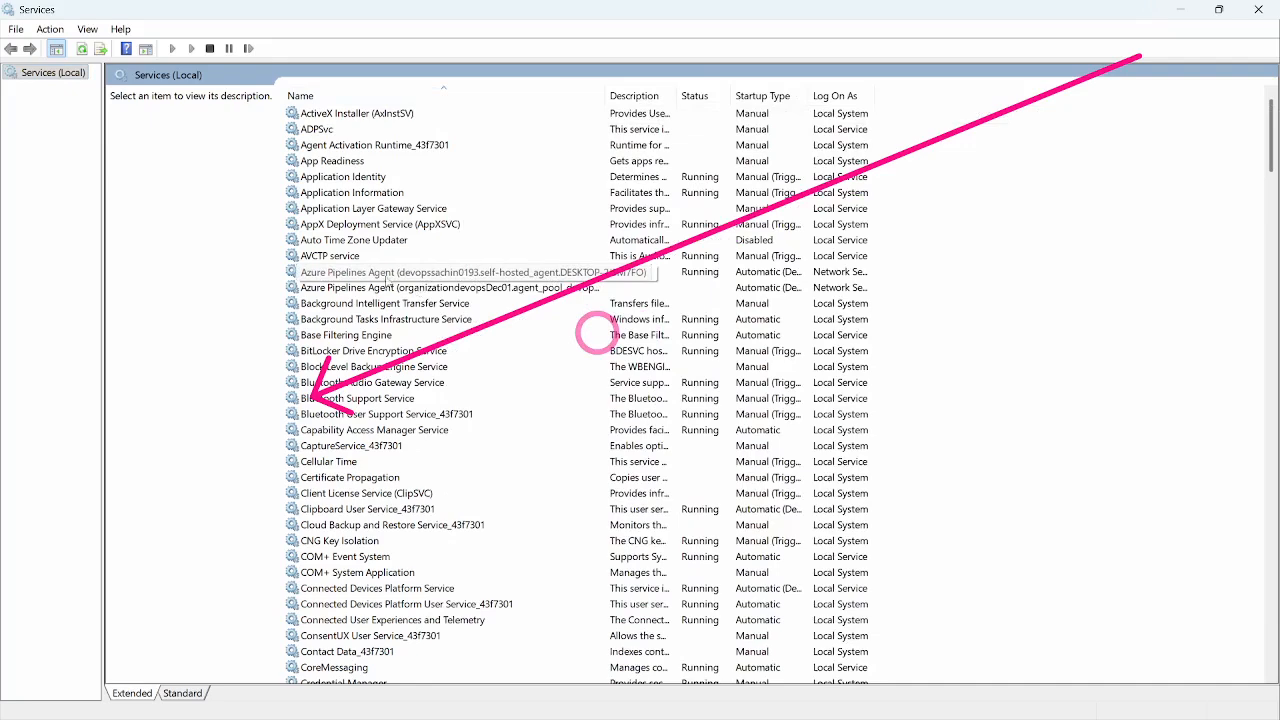
pyautogui.click(468, 290)
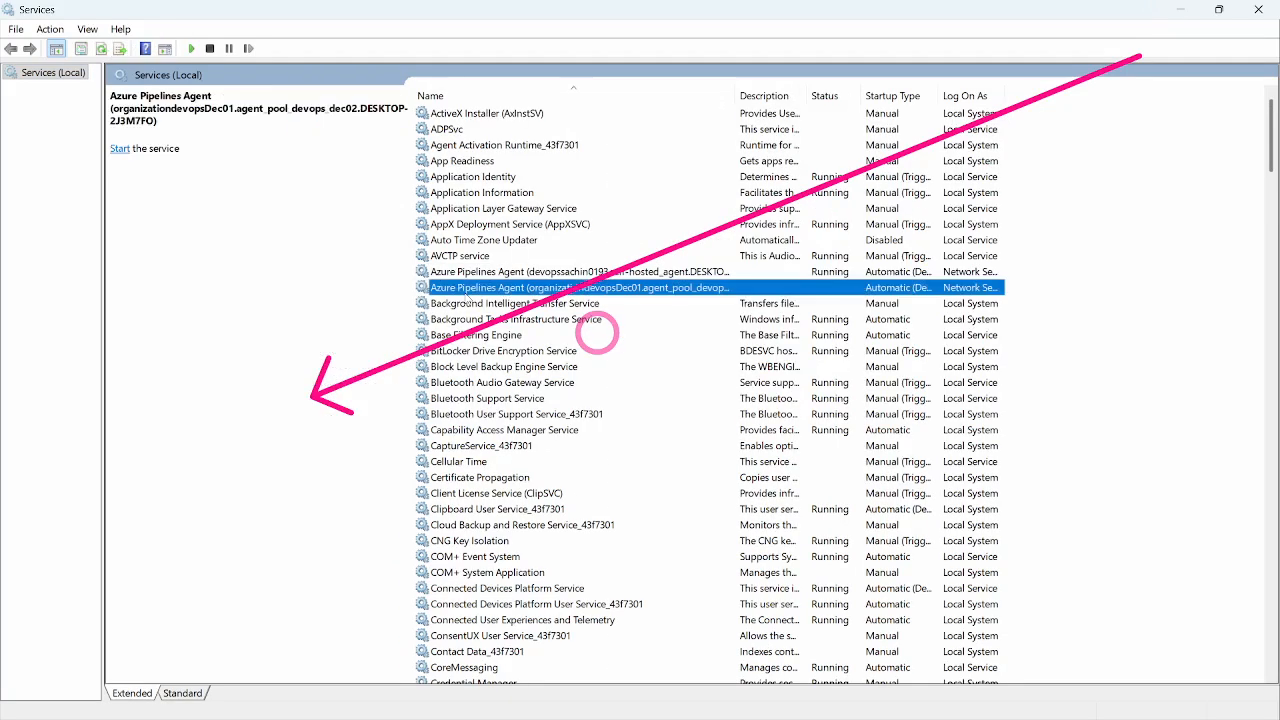
pyautogui.click(1262, 10)
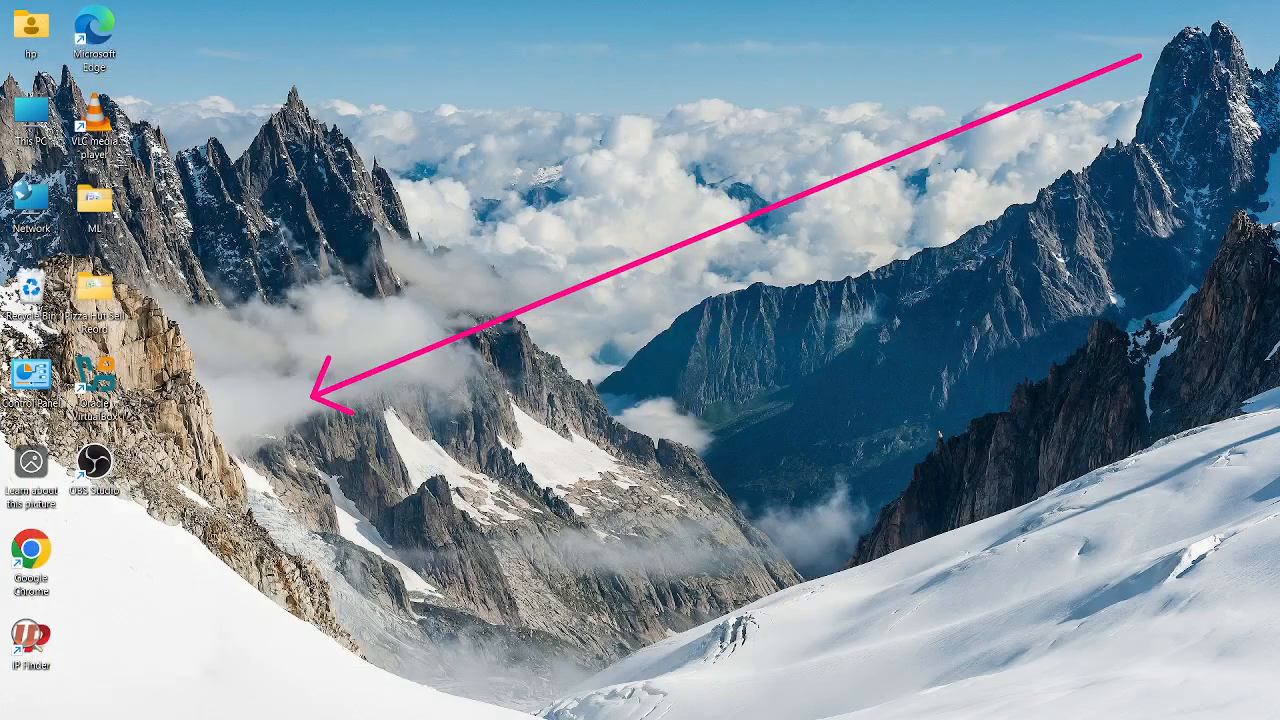